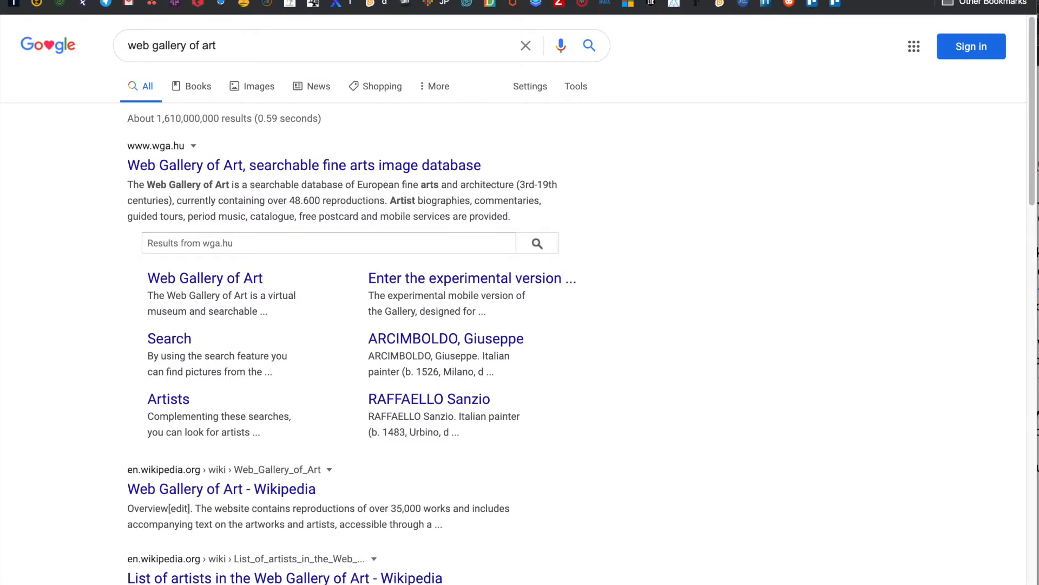
Open the Web Gallery of Art website (wga.hu) and enter the gallery.
text(wga.hu)
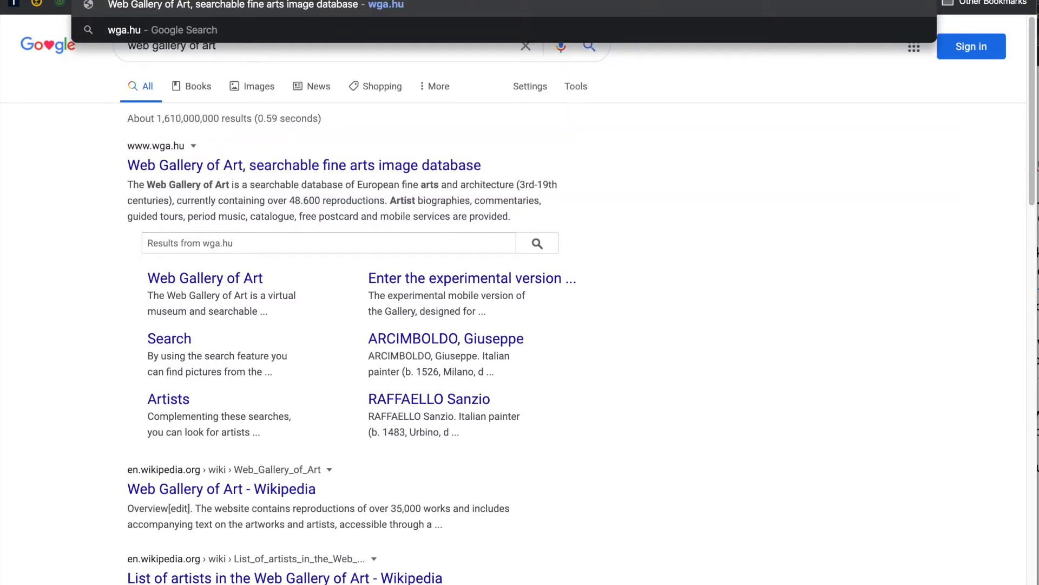
key(Return)
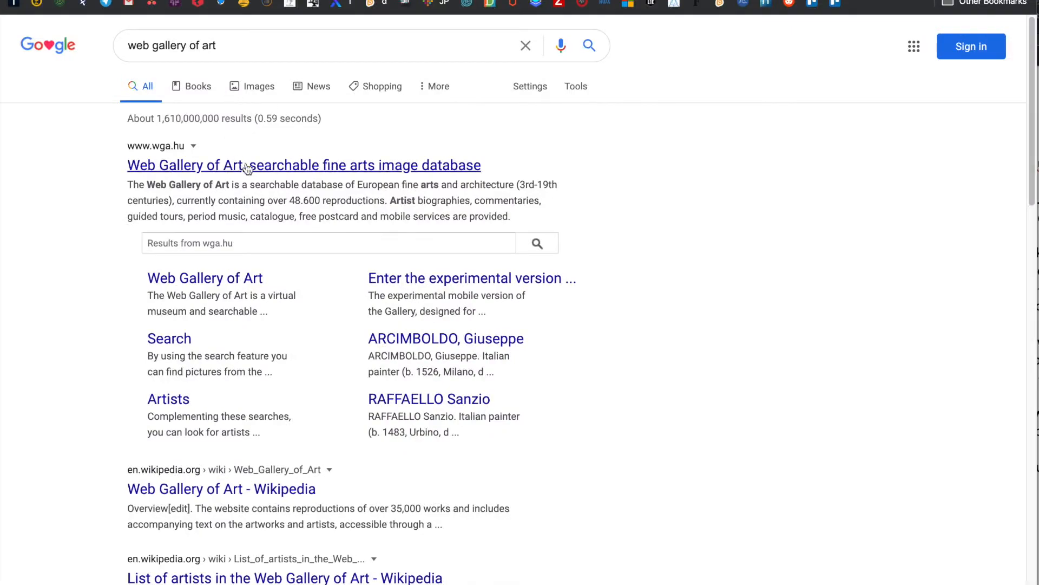
click(247, 168)
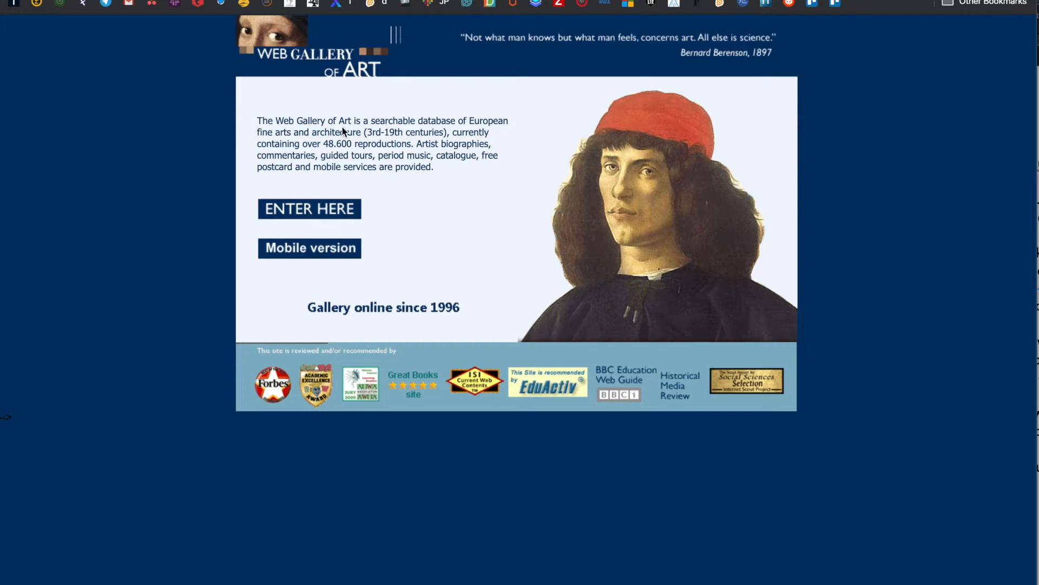
click(334, 212)
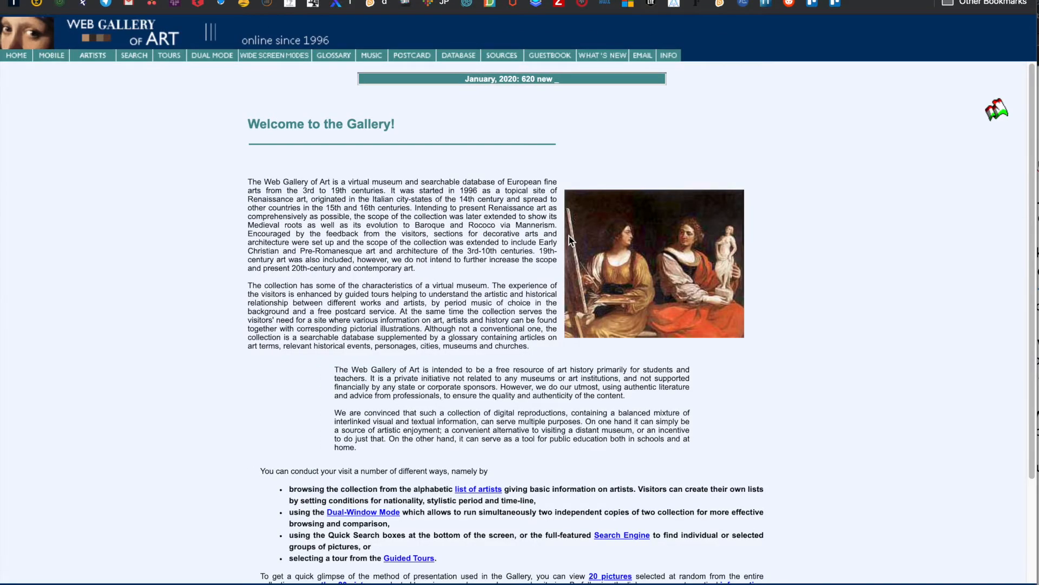
Search the gallery's pictures for the text "gargoyle" using the quick search.
scroll(570, 238, down, 2)
scroll(569, 235, down, 2)
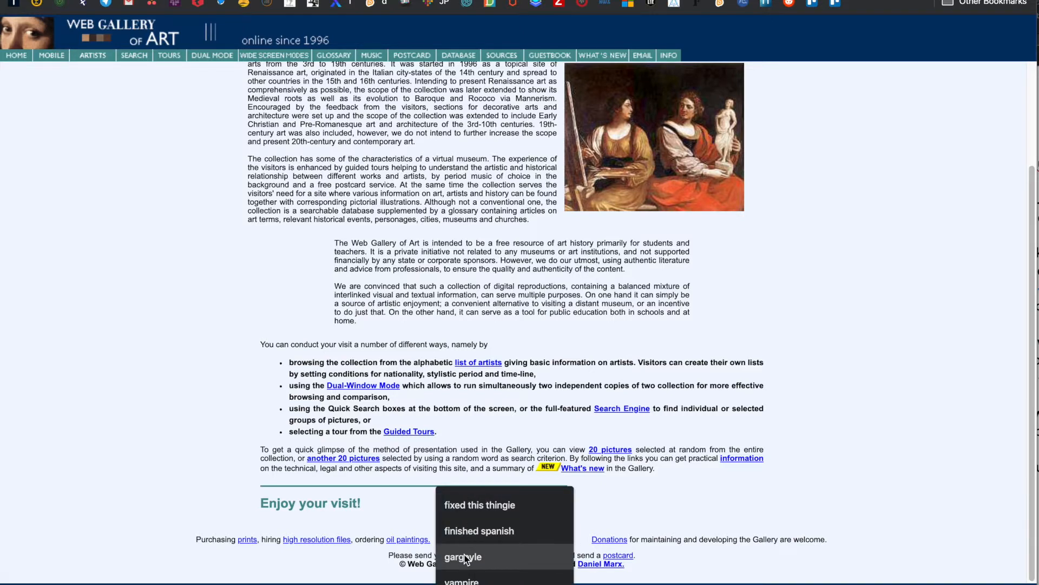
click(463, 557)
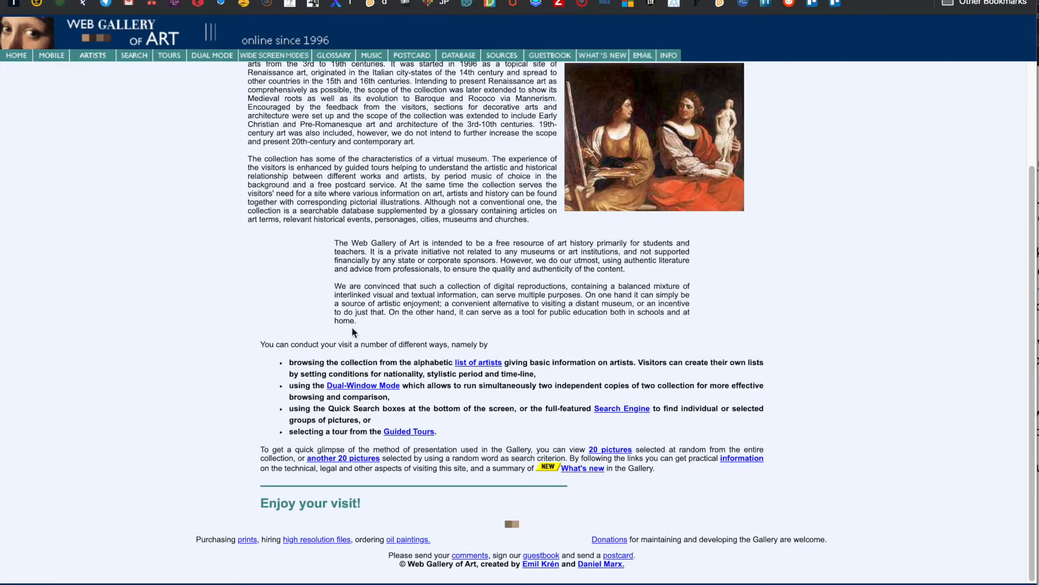
key(Return)
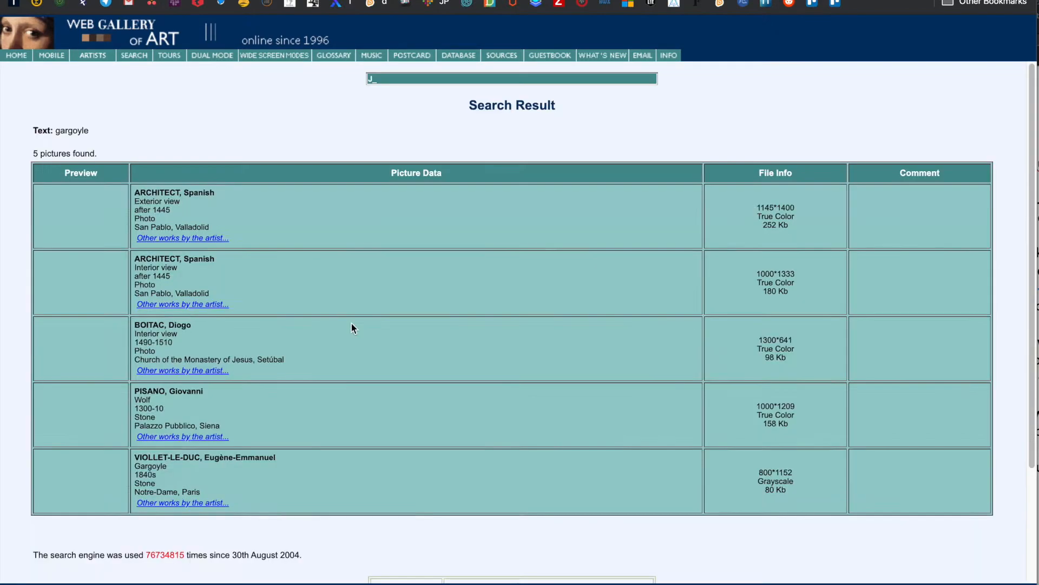
Open Giovanni Pisano's Wolf from the search results and enlarge the picture to full size.
scroll(351, 328, down, 5)
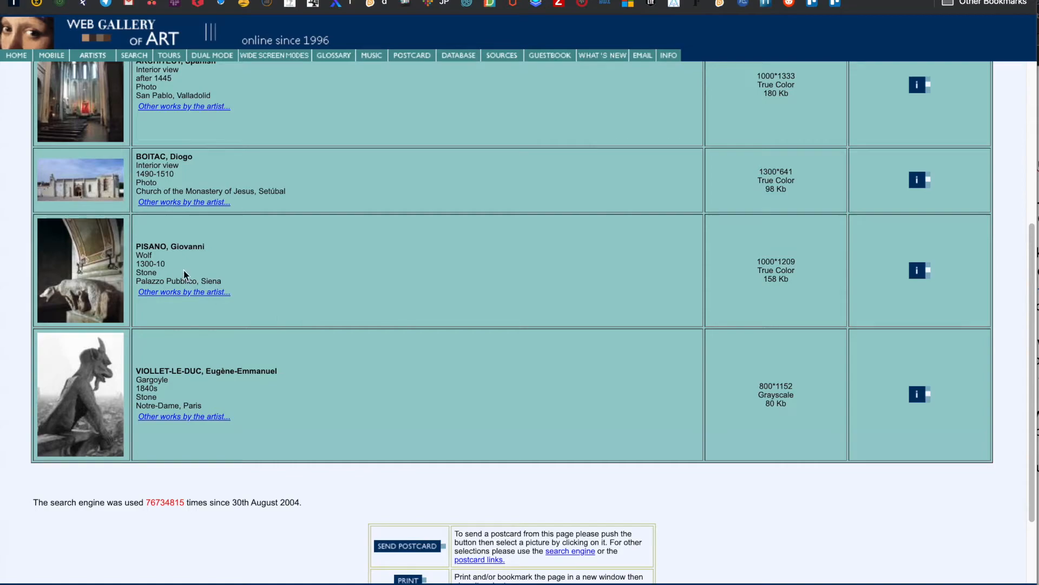
click(94, 265)
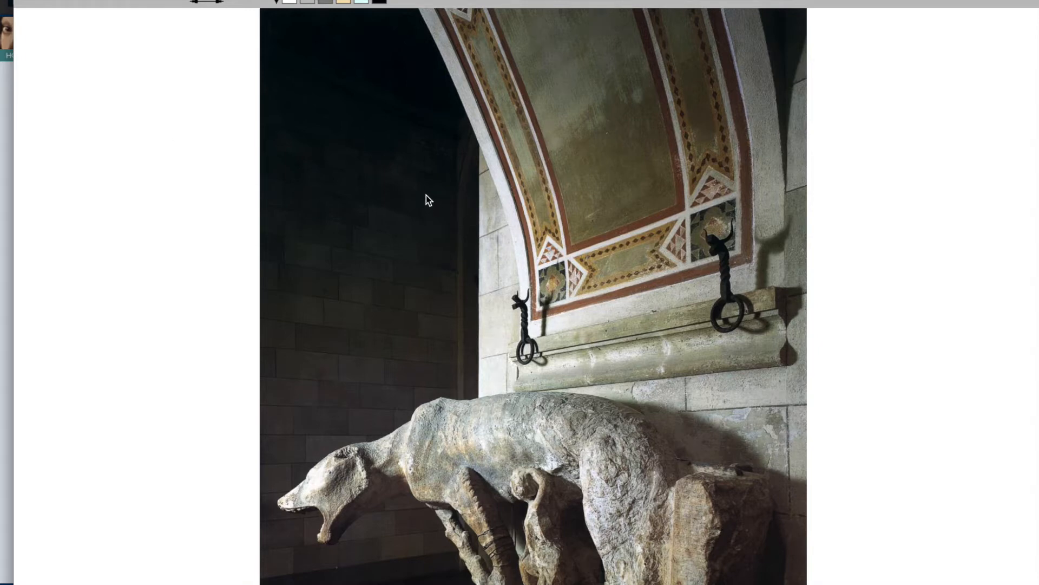
click(168, 1)
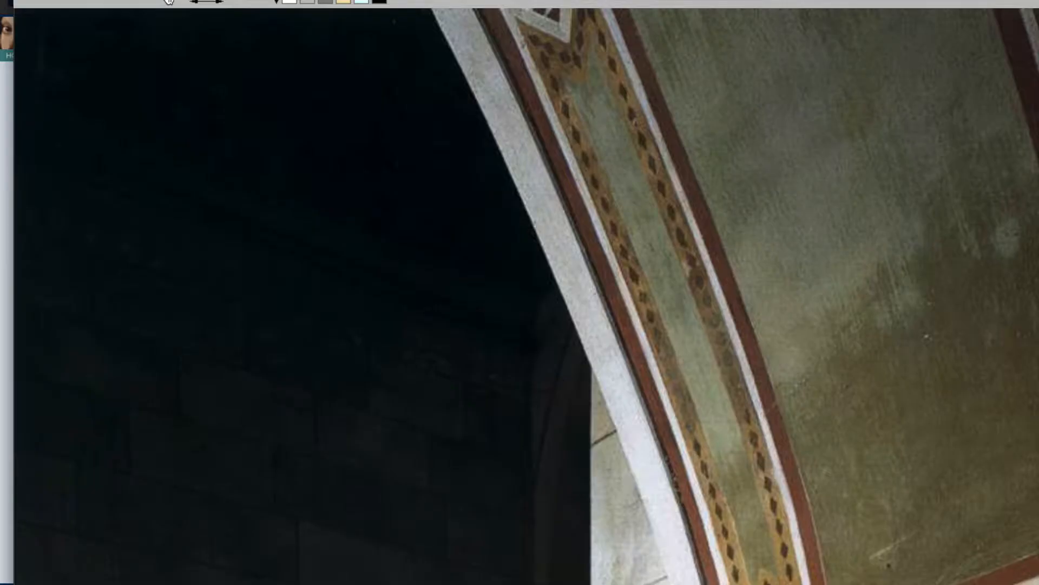
Save the picture as 38wolf.jpg in a new Desktop folder named "week 3 projects" and close the picture window.
right_click(432, 172)
click(447, 193)
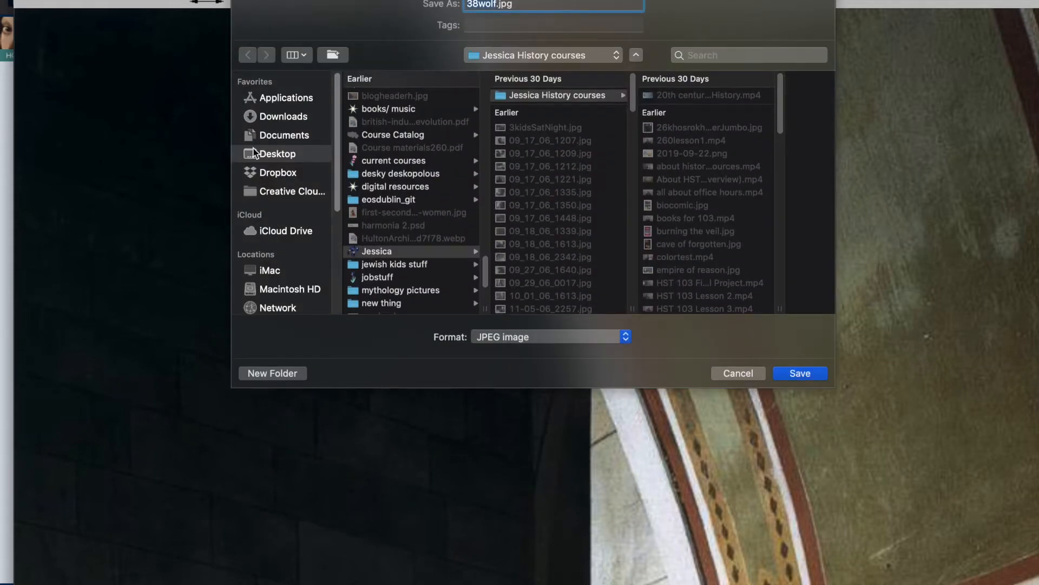
click(255, 154)
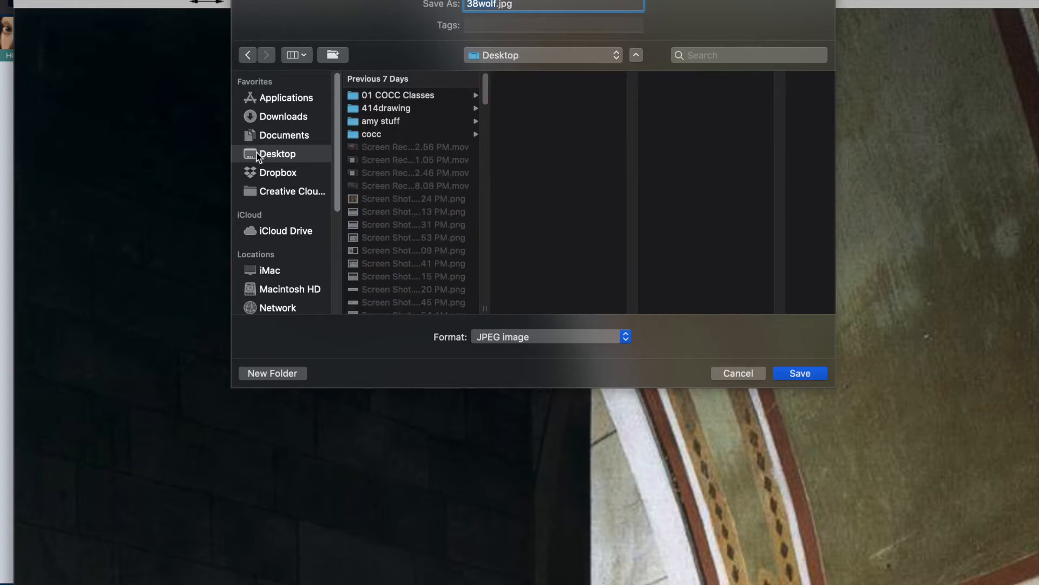
click(263, 375)
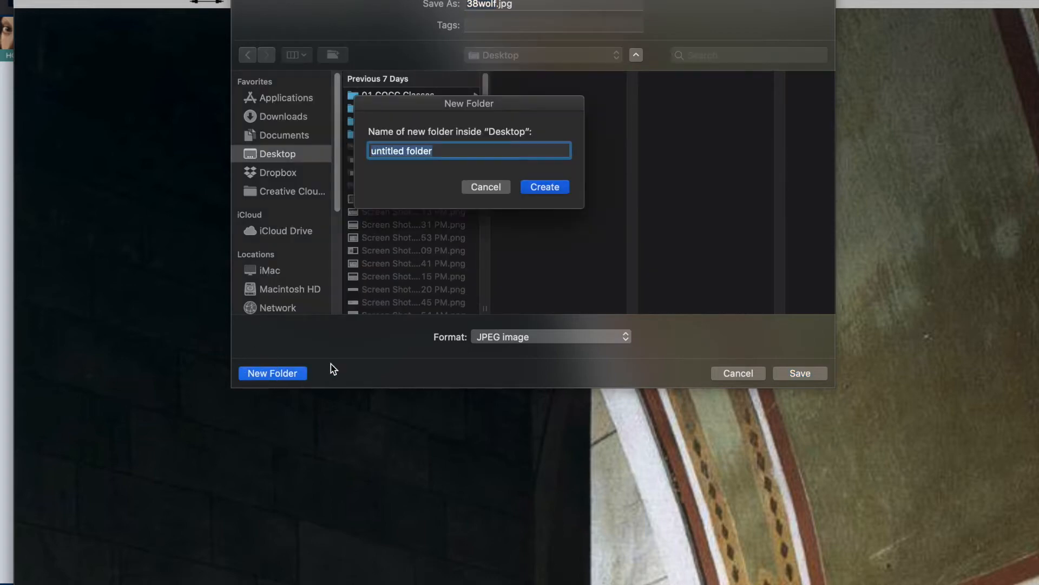
text(week)
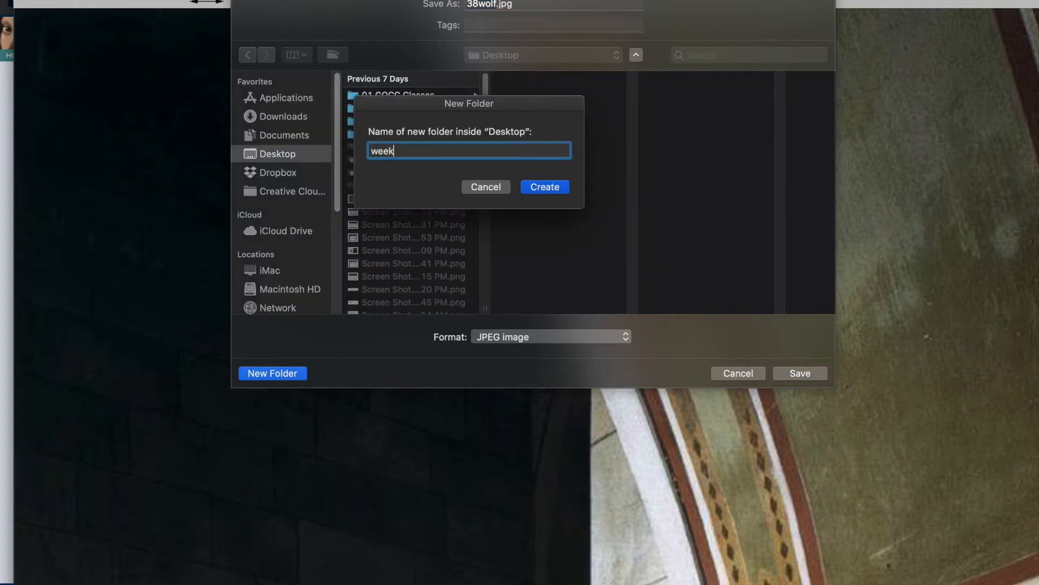
text( 3 projects)
click(554, 189)
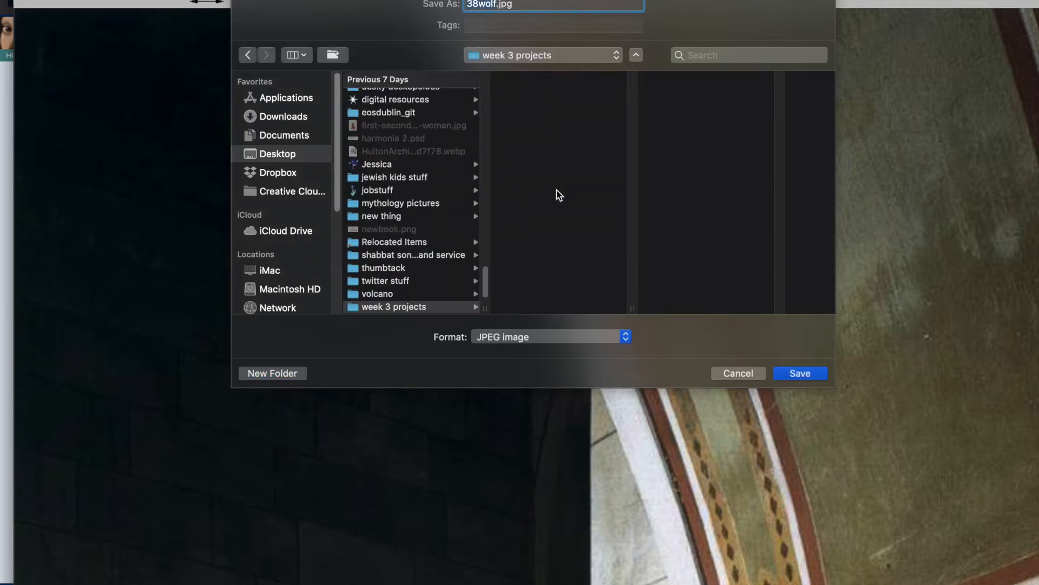
click(799, 373)
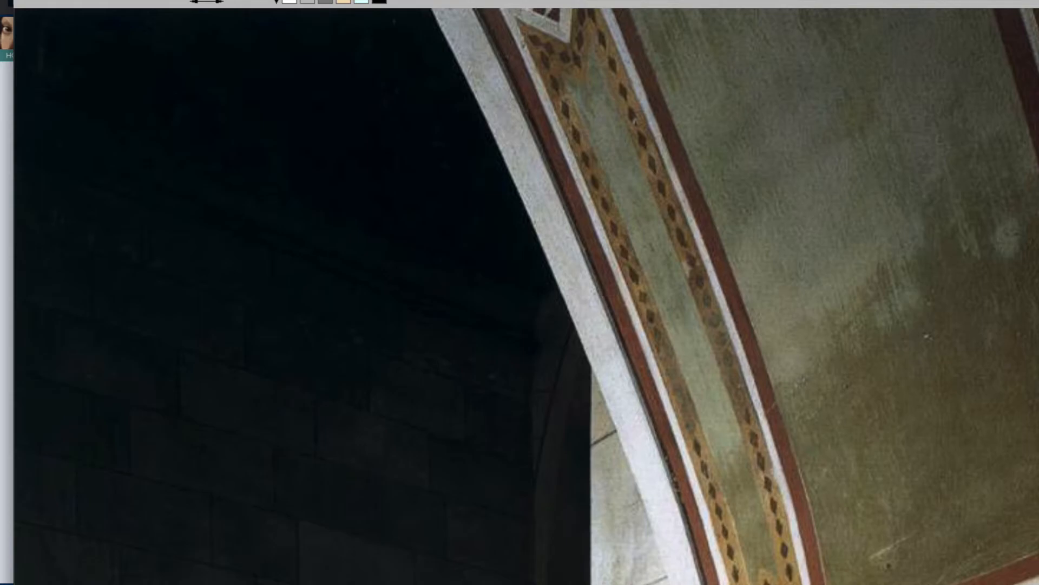
key(super+w)
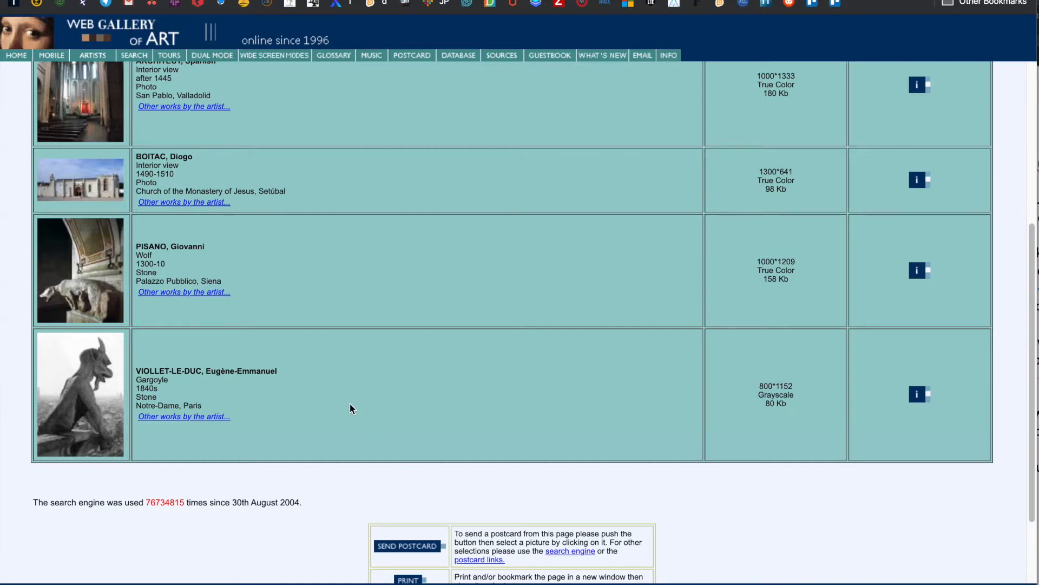
Search the gallery for "dragon" and enlarge Egid Quirin Asam's close-up St George and the Dragon to full size.
key(super+Left)
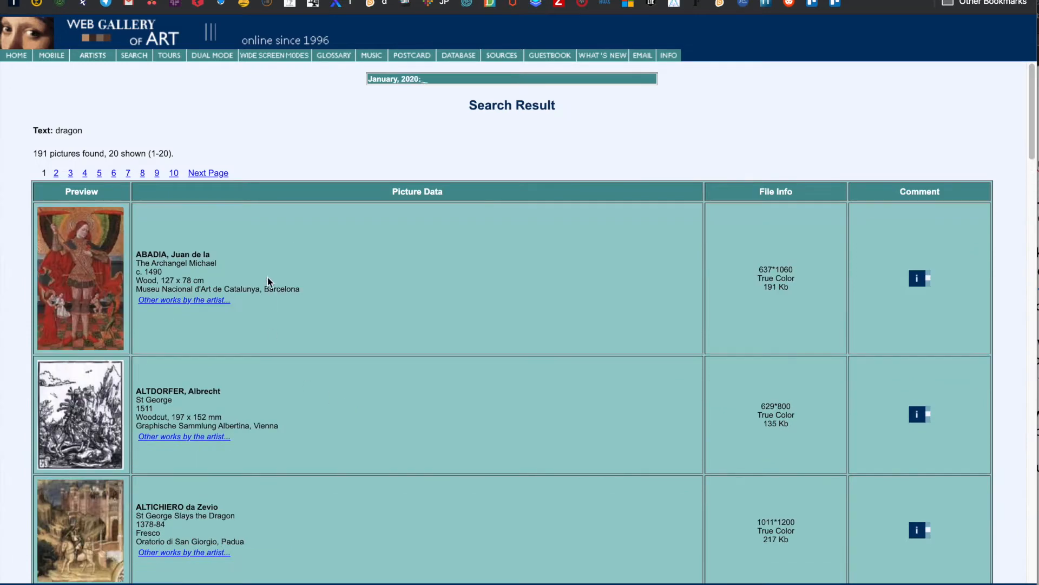
scroll(267, 274, down, 4)
scroll(267, 274, down, 14)
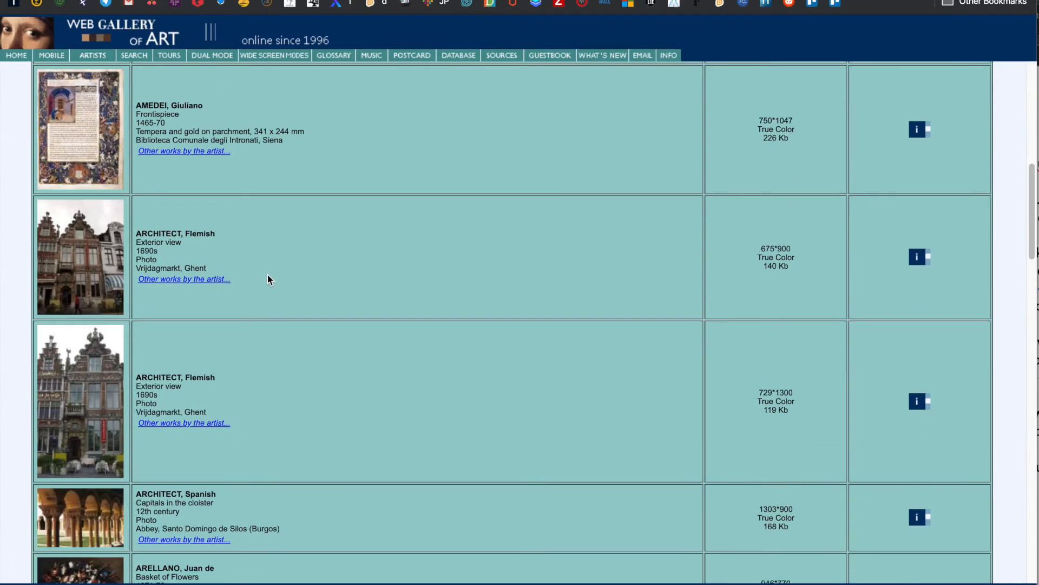
scroll(267, 279, down, 2)
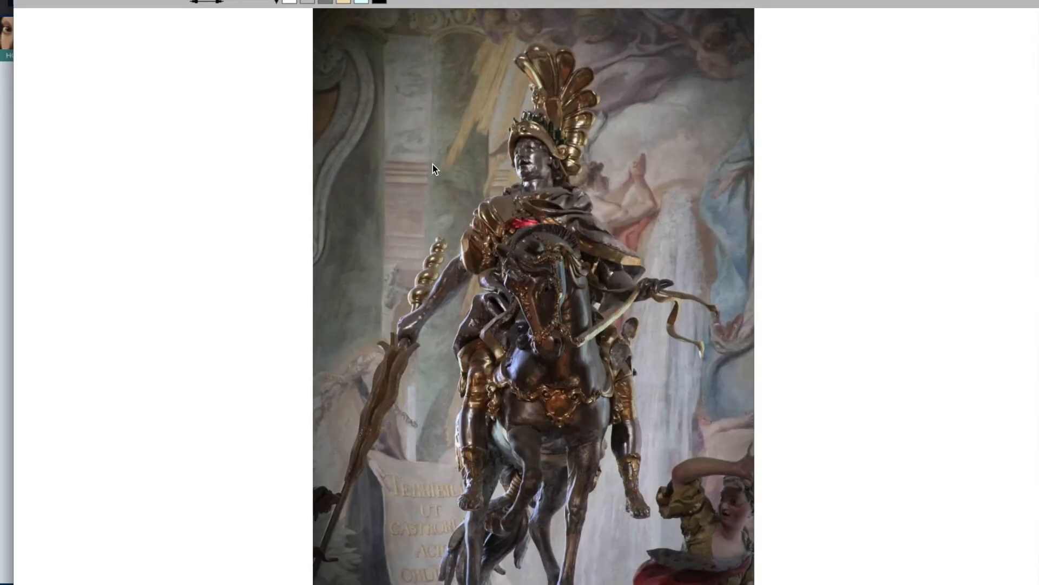
click(166, 2)
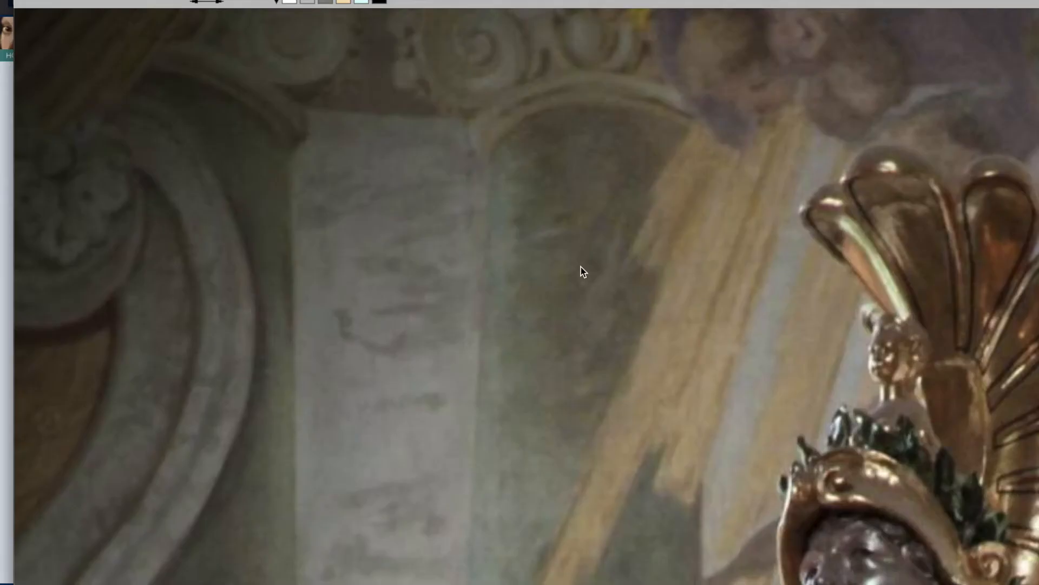
Save the picture as george3.jpg in the "week 3 projects" folder and close the picture window.
right_click(581, 267)
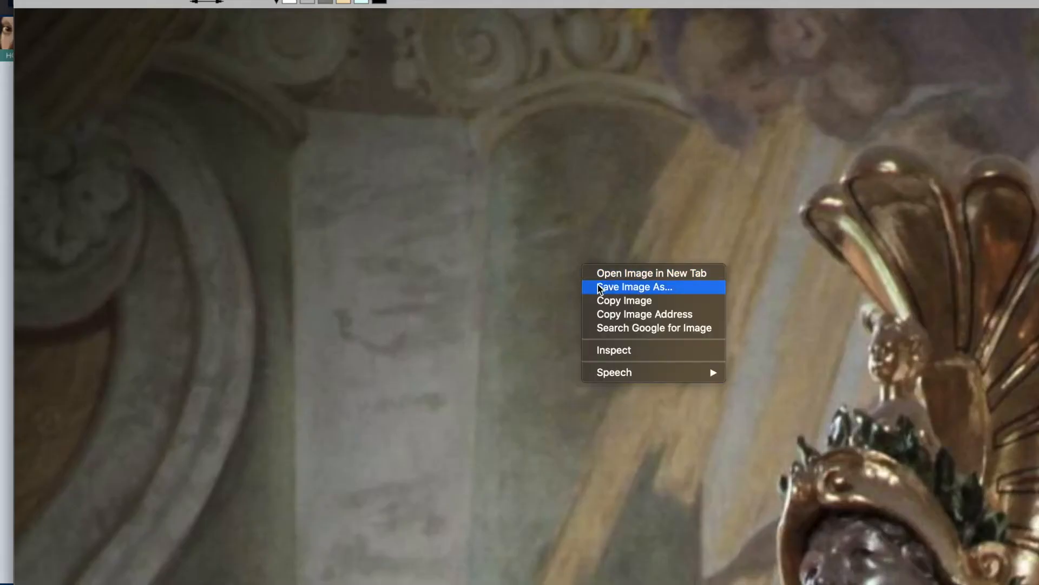
click(597, 287)
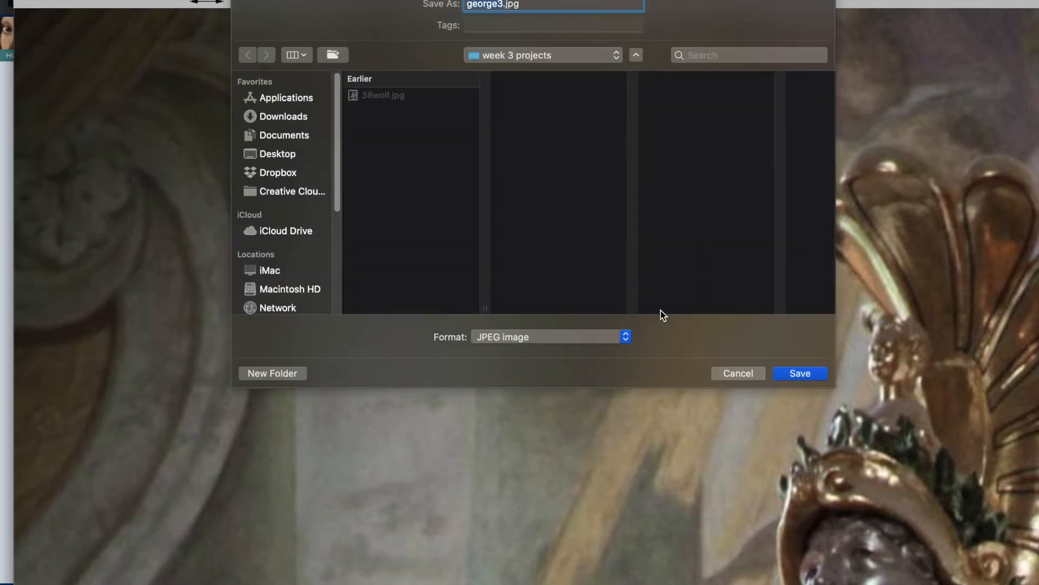
click(798, 373)
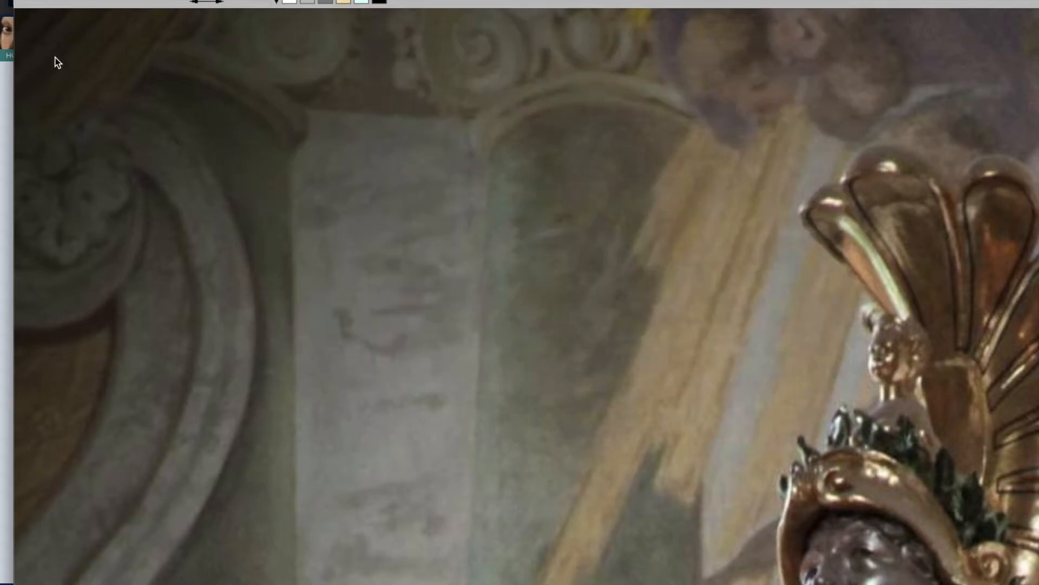
click(24, 3)
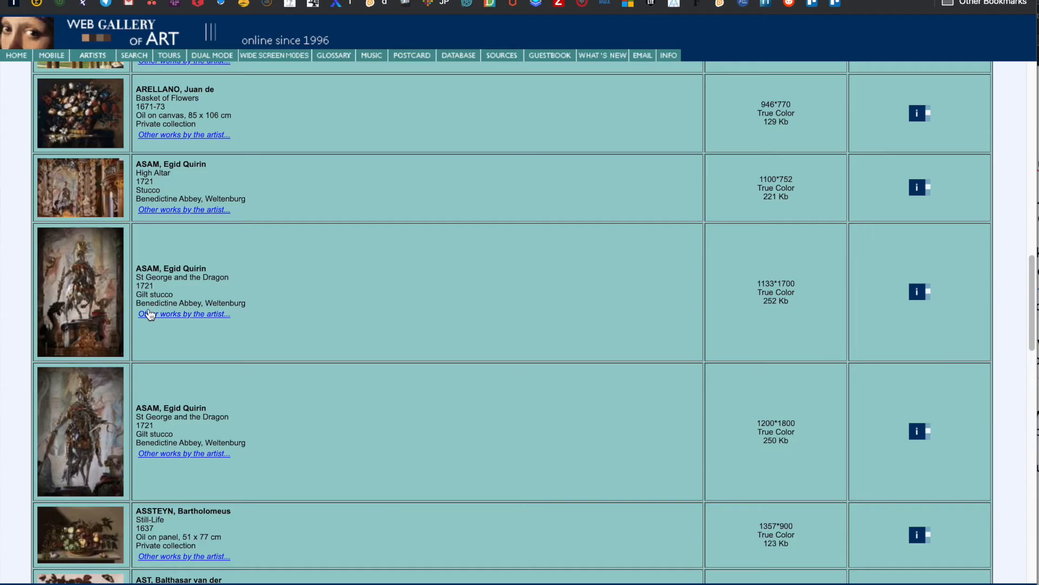
Open the alphabetical list of artists whose names begin with M.
scroll(148, 308, up, 15)
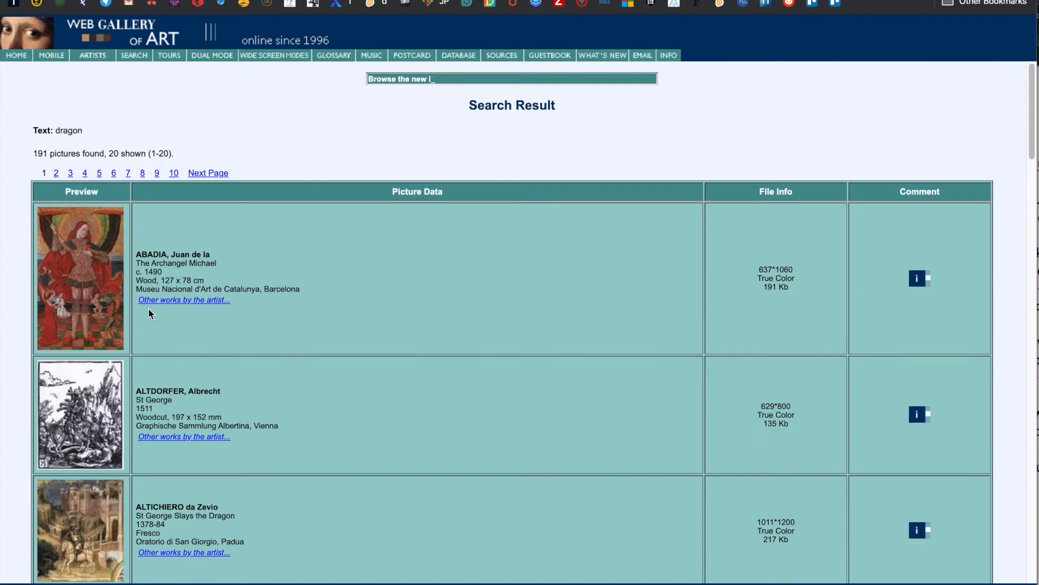
click(93, 55)
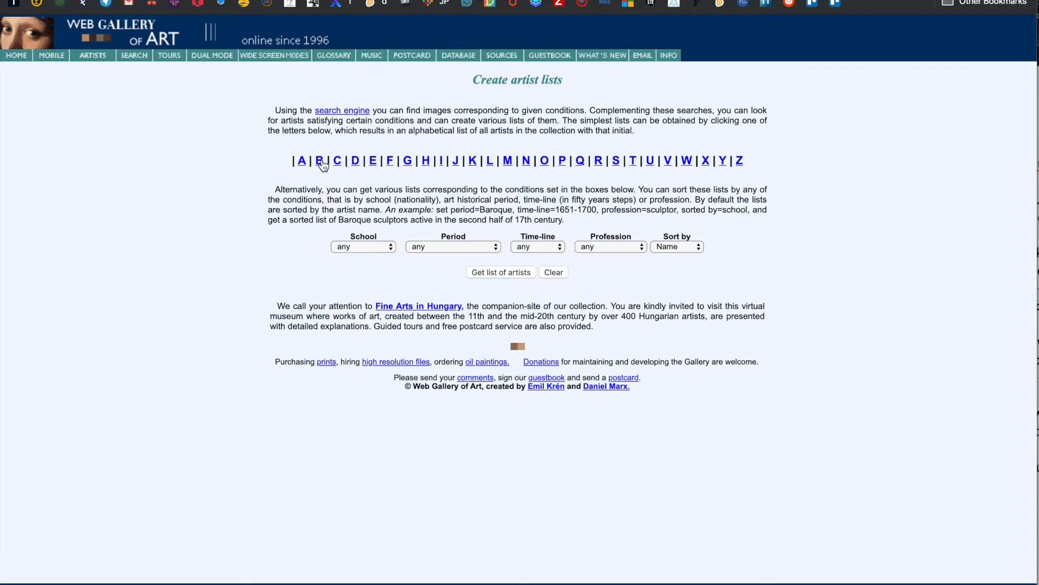
click(507, 160)
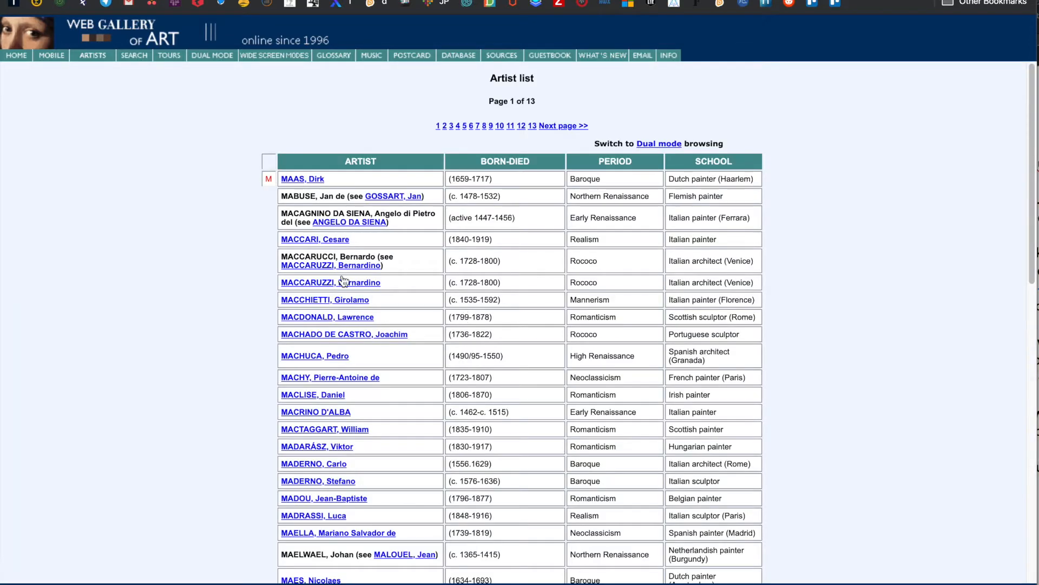
Look through the M artists, view Jacques-Léonard Maillet's page and return to the list.
scroll(334, 269, down, 1)
scroll(333, 269, down, 14)
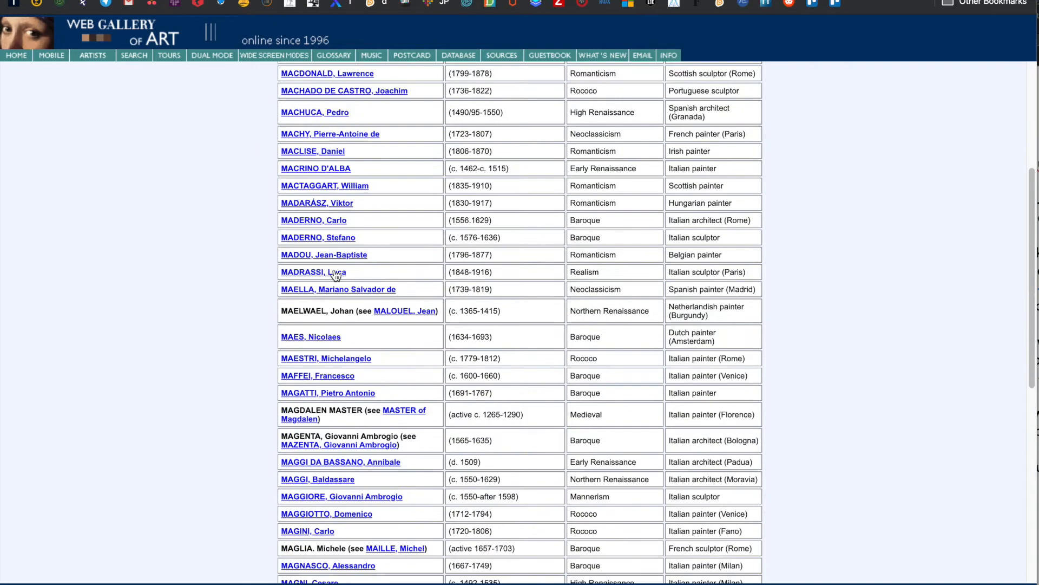
scroll(336, 277, down, 3)
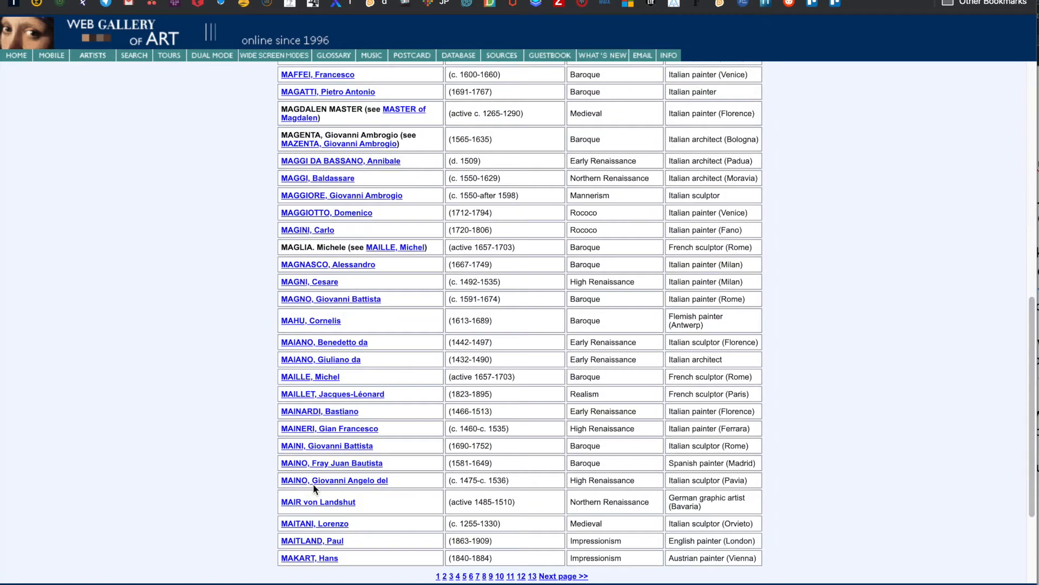
click(325, 394)
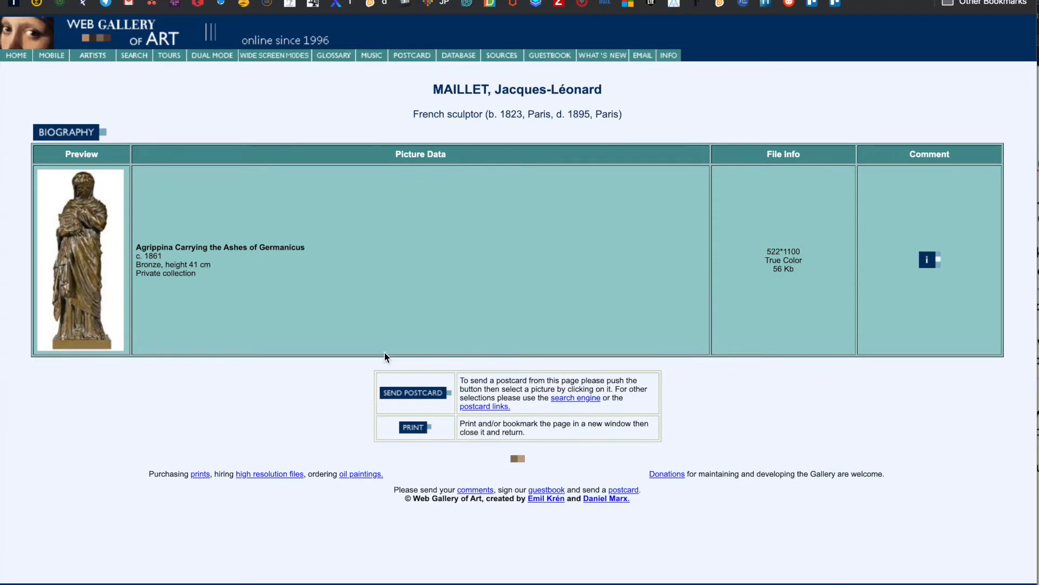
key(super+Left)
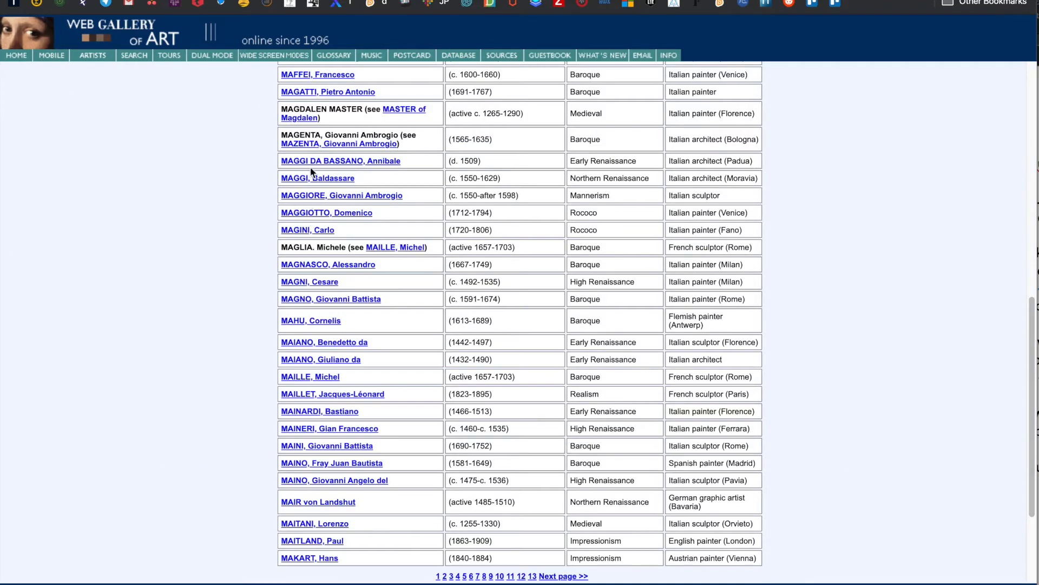
Open Domenico Maggiotto's Portrait of a Girl with a Dog and enlarge the picture to full size.
click(309, 213)
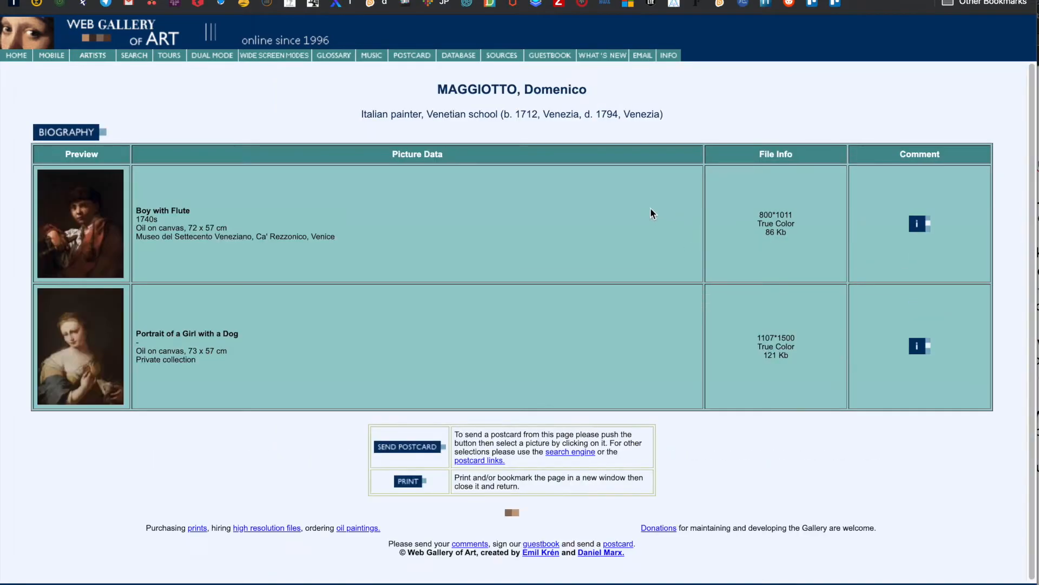
click(73, 319)
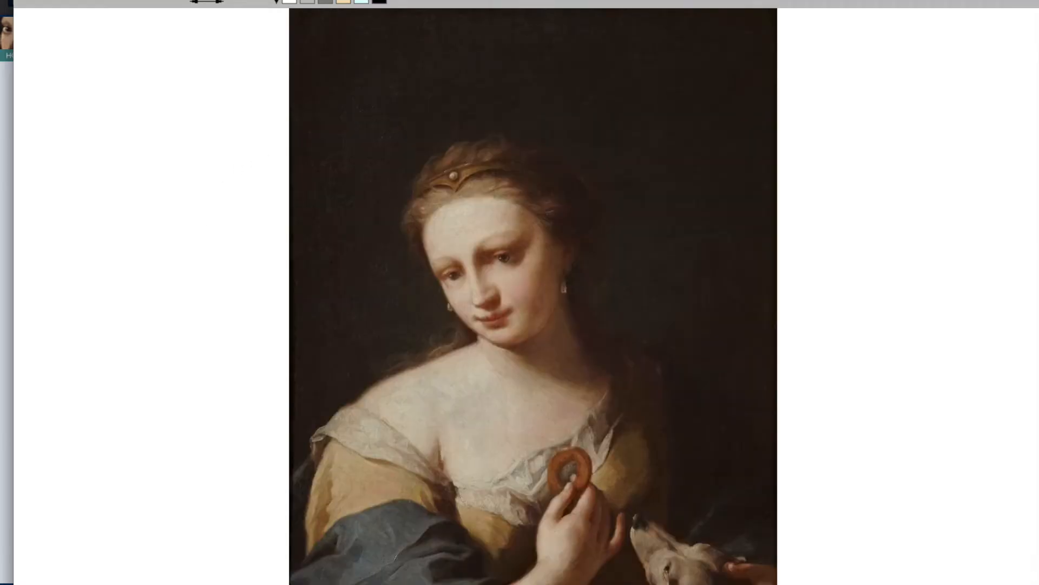
click(157, 2)
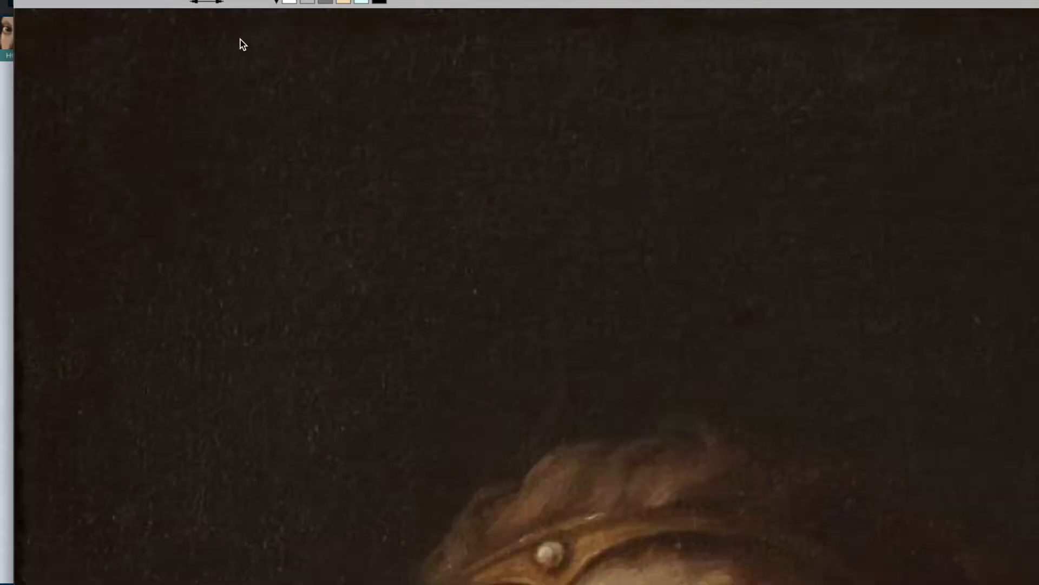
Save the full-size picture as girl_dog.jpg in the "week 3 projects" folder.
right_click(411, 165)
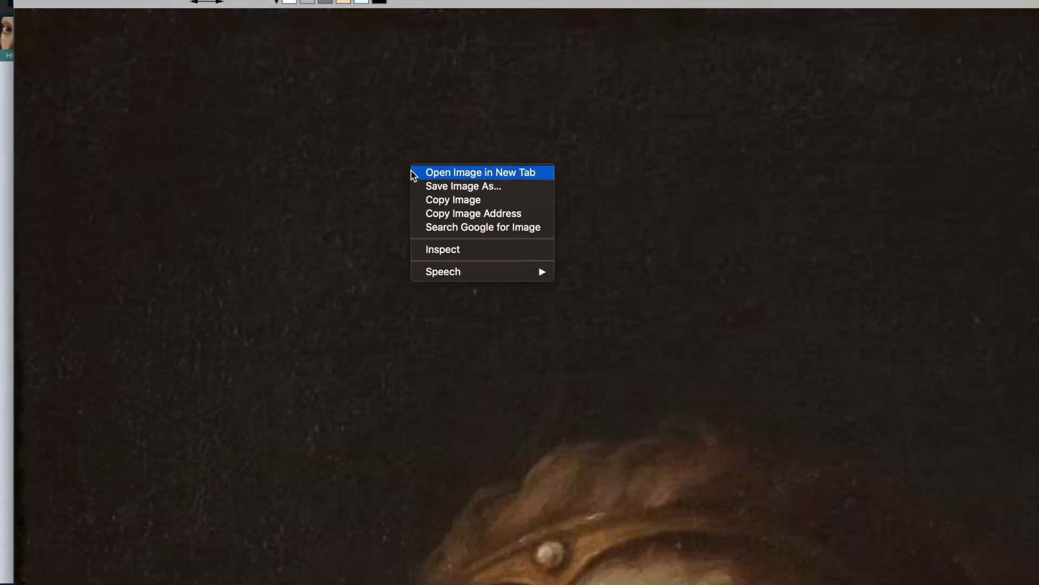
click(445, 186)
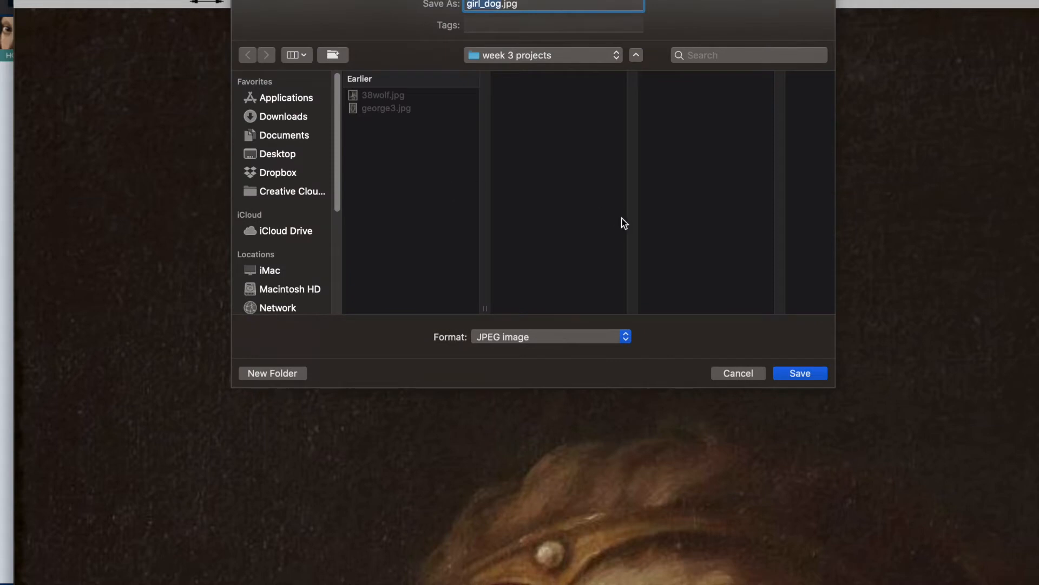
click(793, 375)
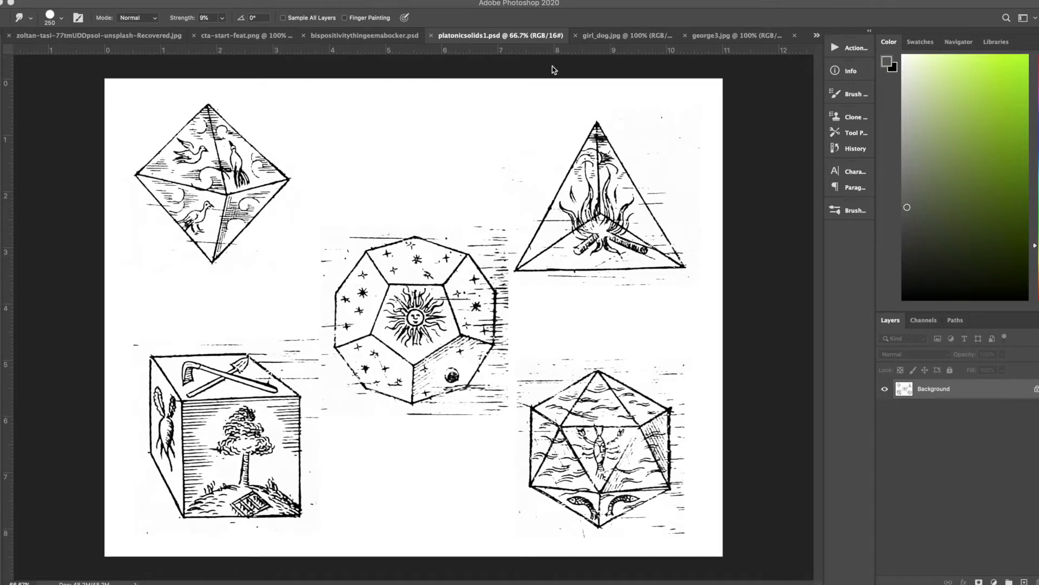
In Photoshop, look through the open documents platonicsolids1.psd, girl_dog.jpg, george3.jpg and 38wolf.jpg.
click(605, 38)
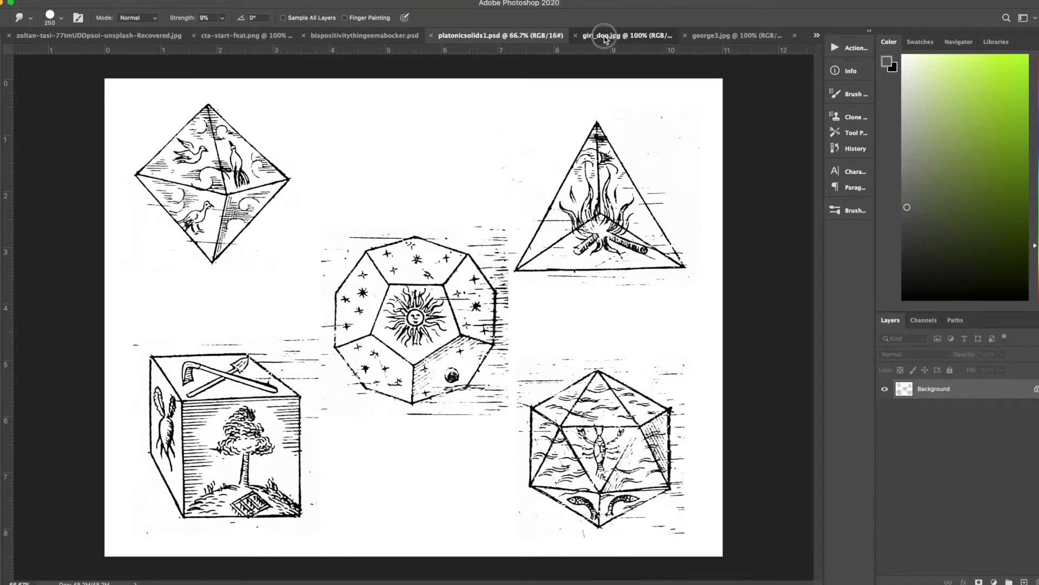
click(501, 38)
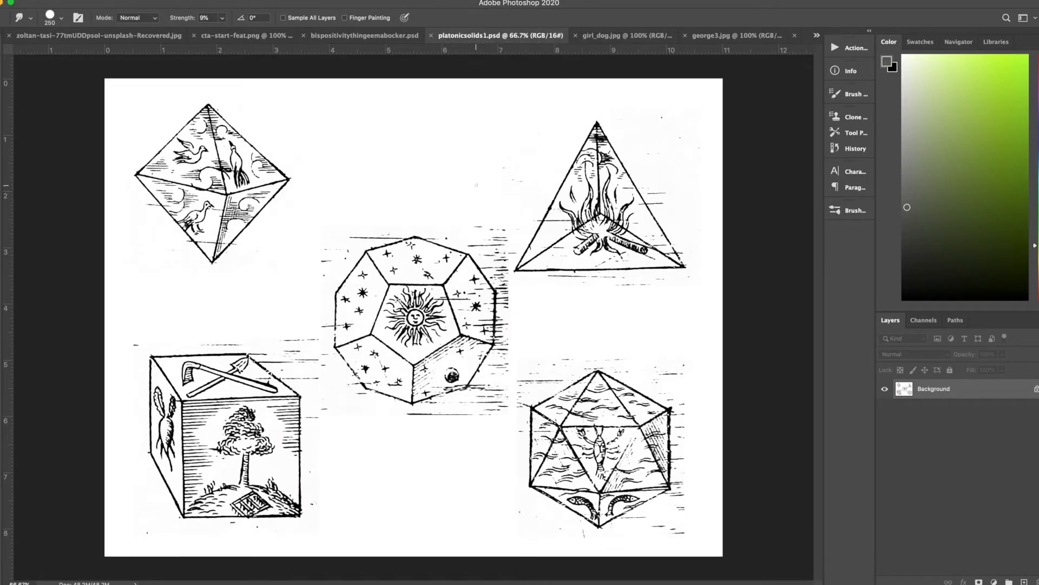
click(628, 37)
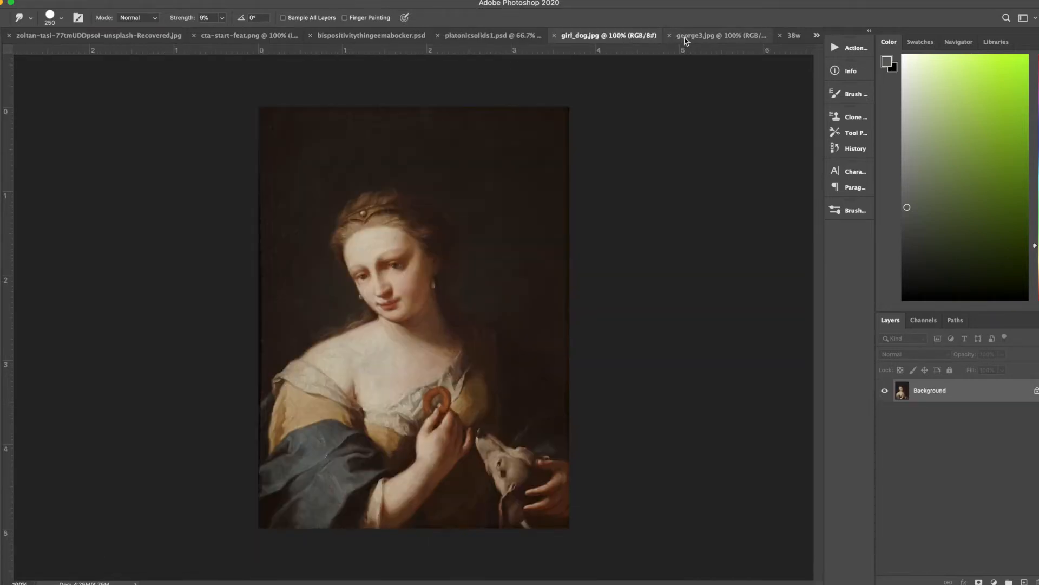
click(720, 38)
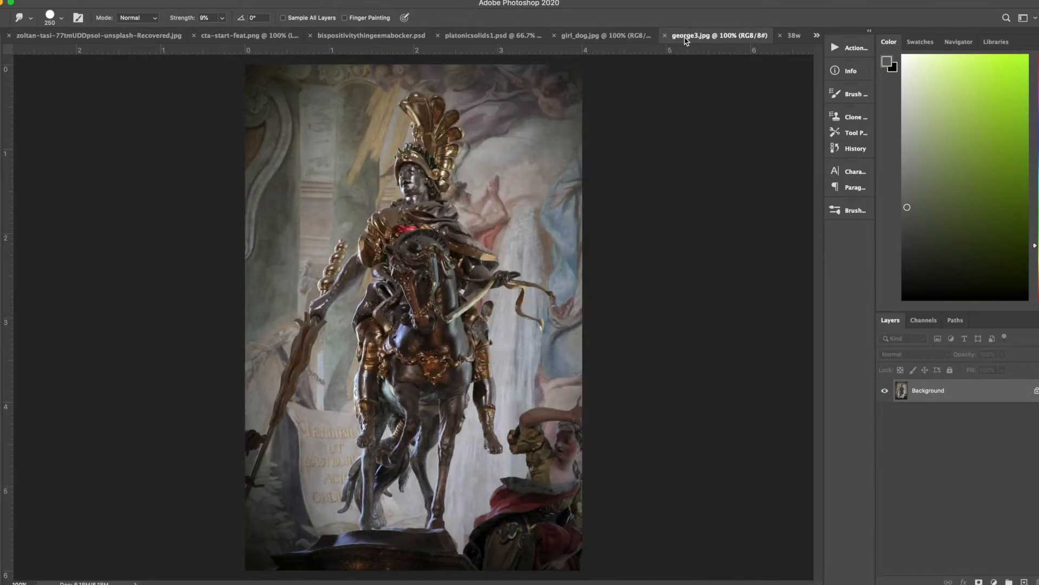
click(793, 37)
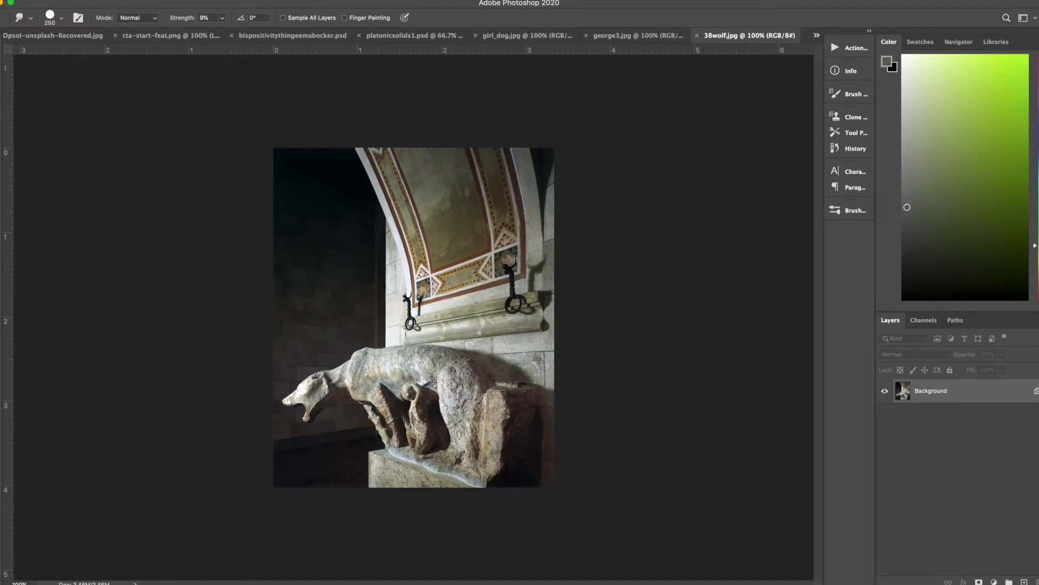
Create a new document from the Web Most Common preset, 1366 x 768 px at 72 ppi.
click(68, 0)
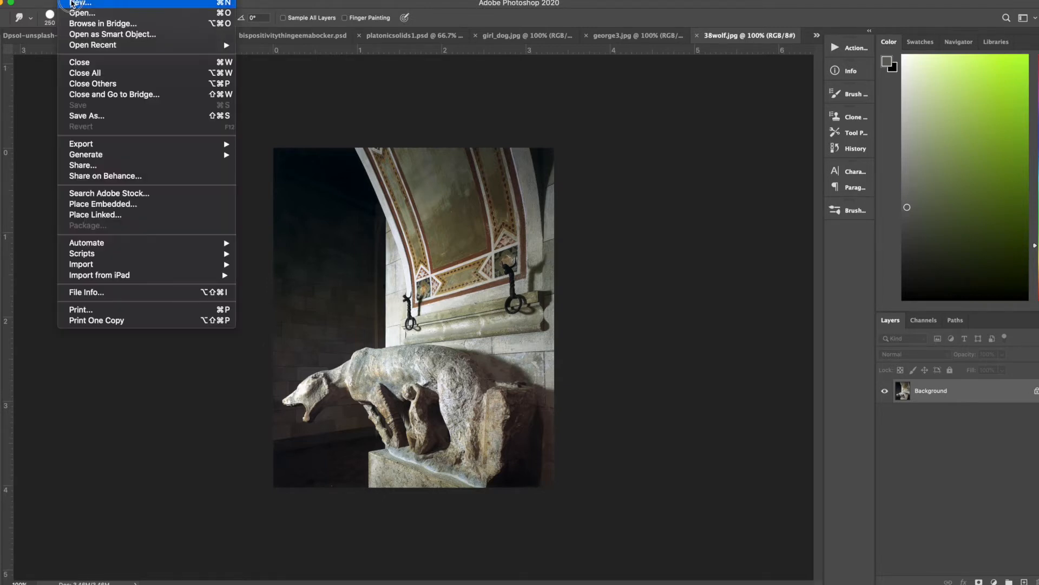
click(70, 4)
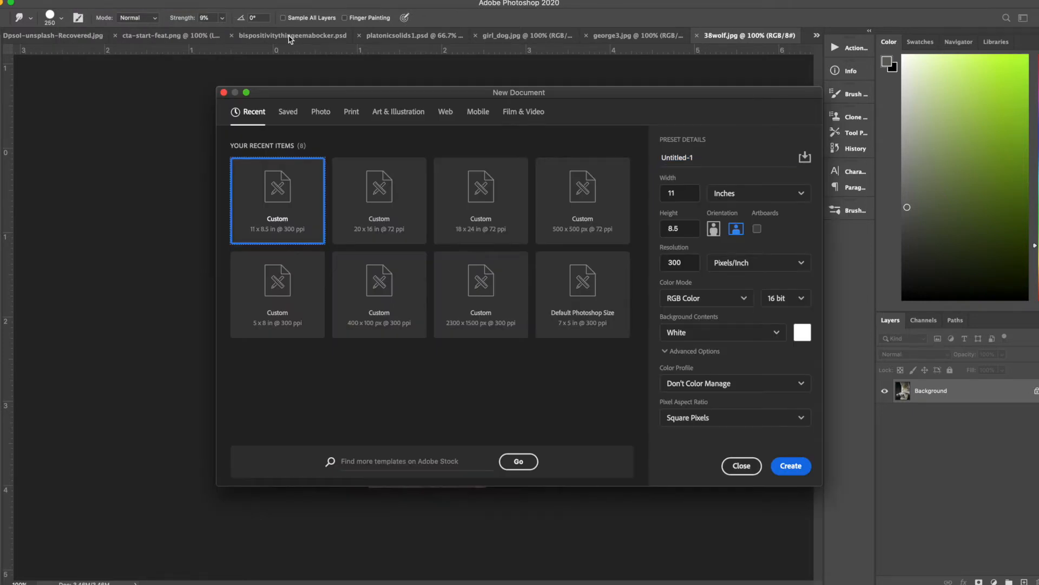
click(441, 113)
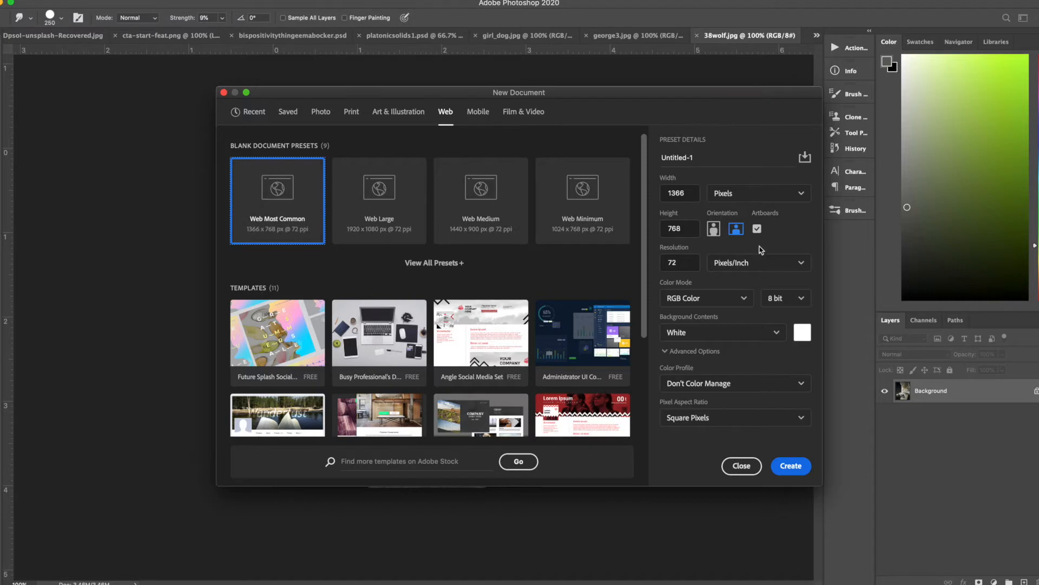
click(790, 469)
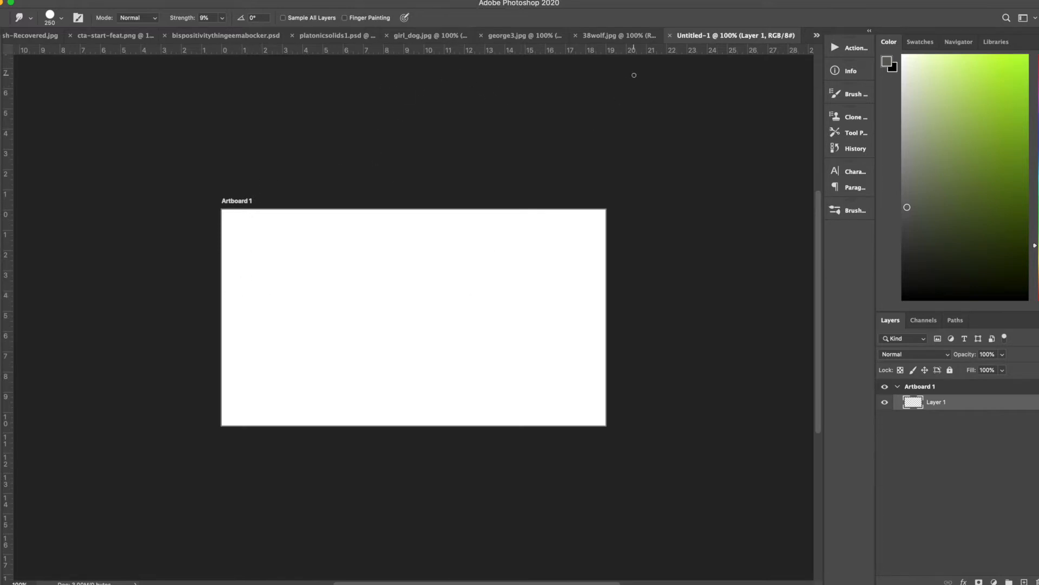
Go back through 38wolf.jpg and george3.jpg to the girl_dog.jpg picture.
click(601, 35)
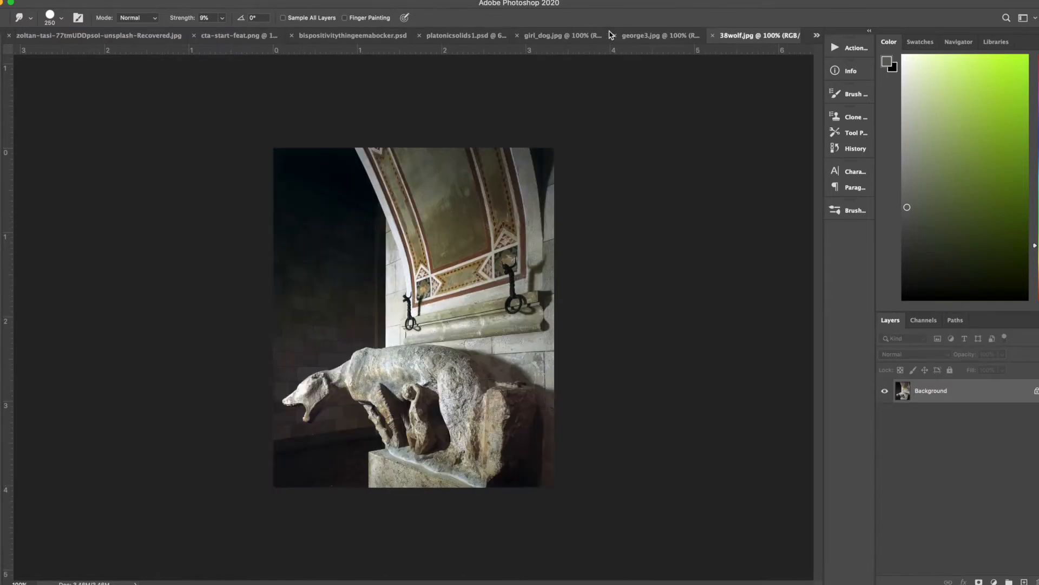
click(660, 36)
click(567, 36)
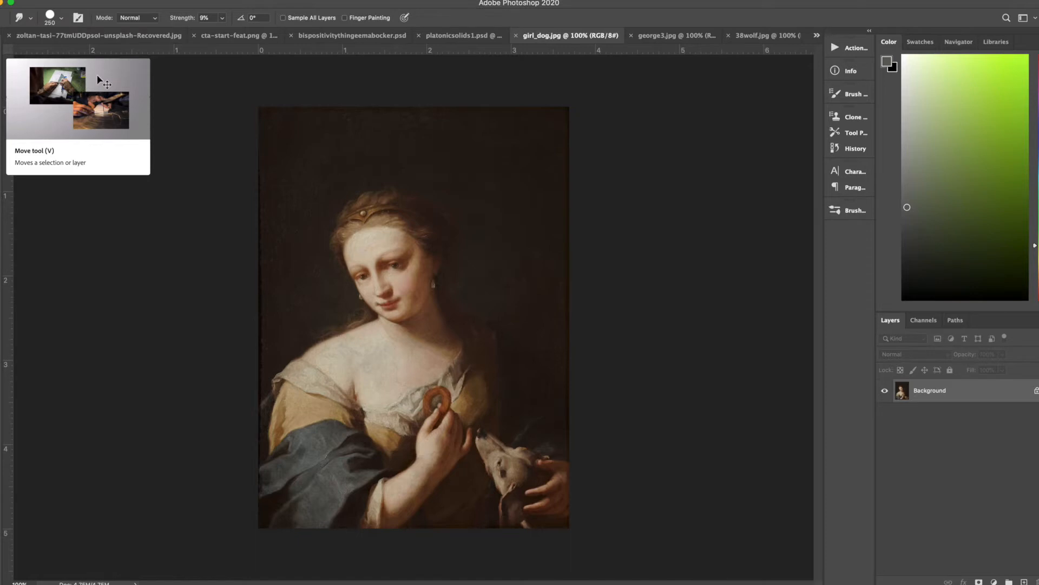
Examine the variants of the marquee, lasso and Magic Wand selection tools.
click(2, 64)
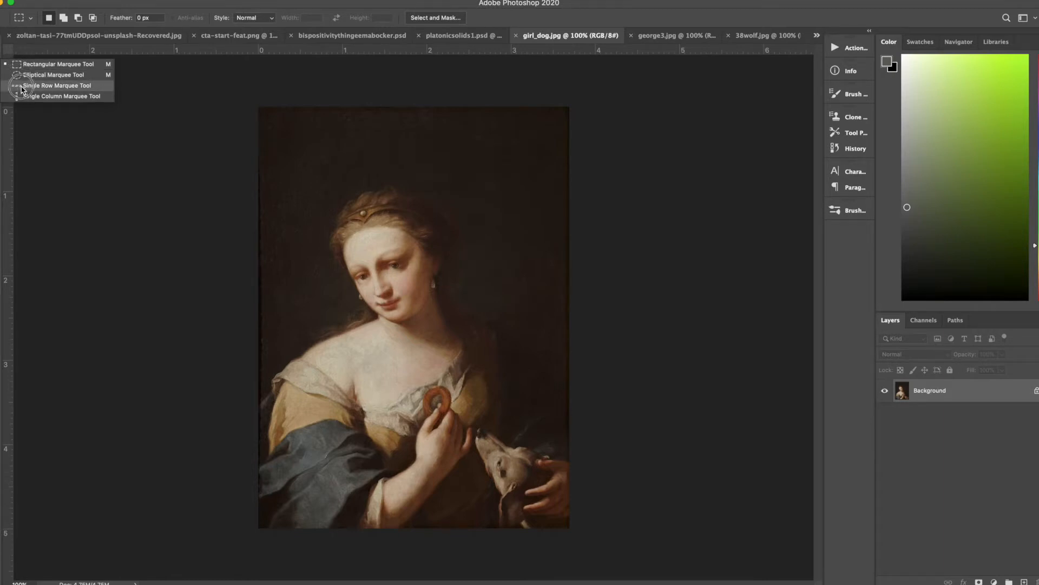
click(22, 65)
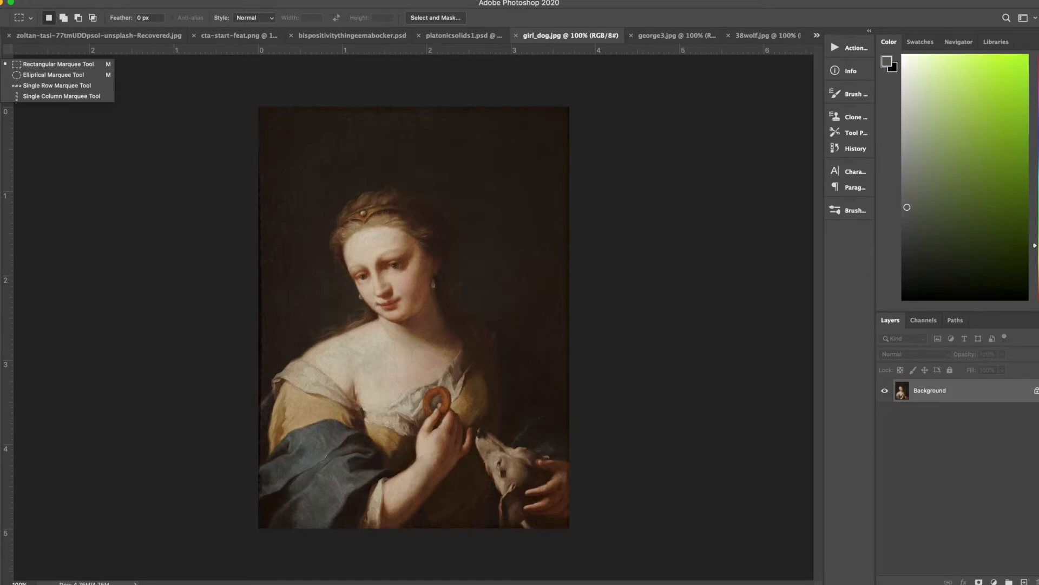
key(l)
click(39, 83)
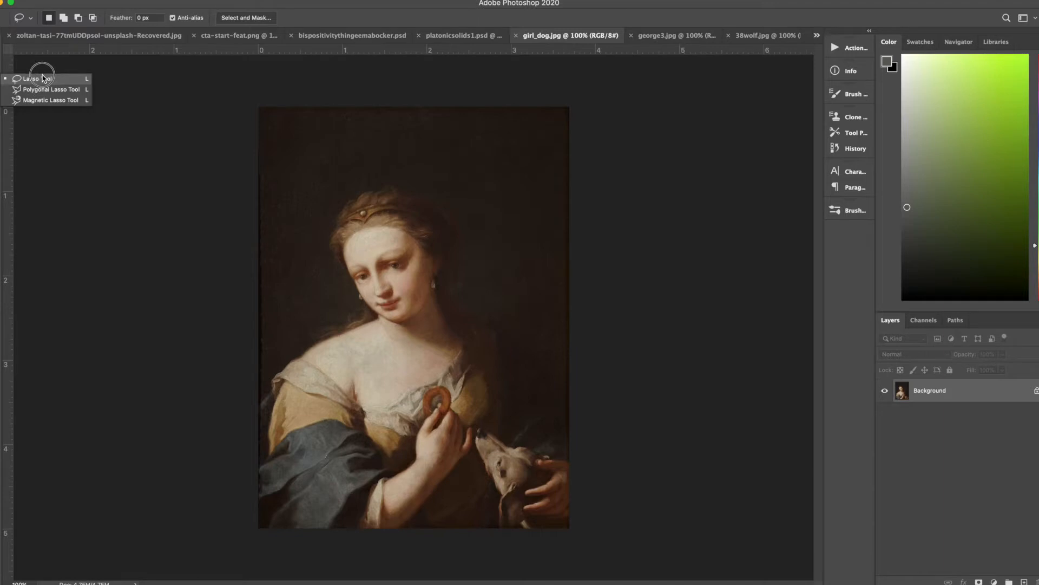
click(6, 82)
click(1, 81)
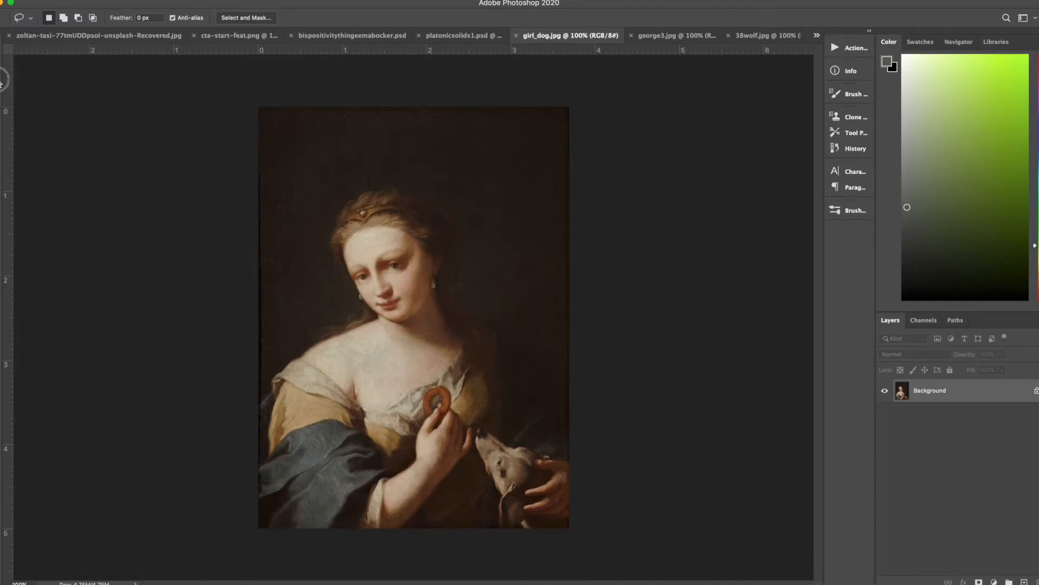
click(5, 81)
click(2, 84)
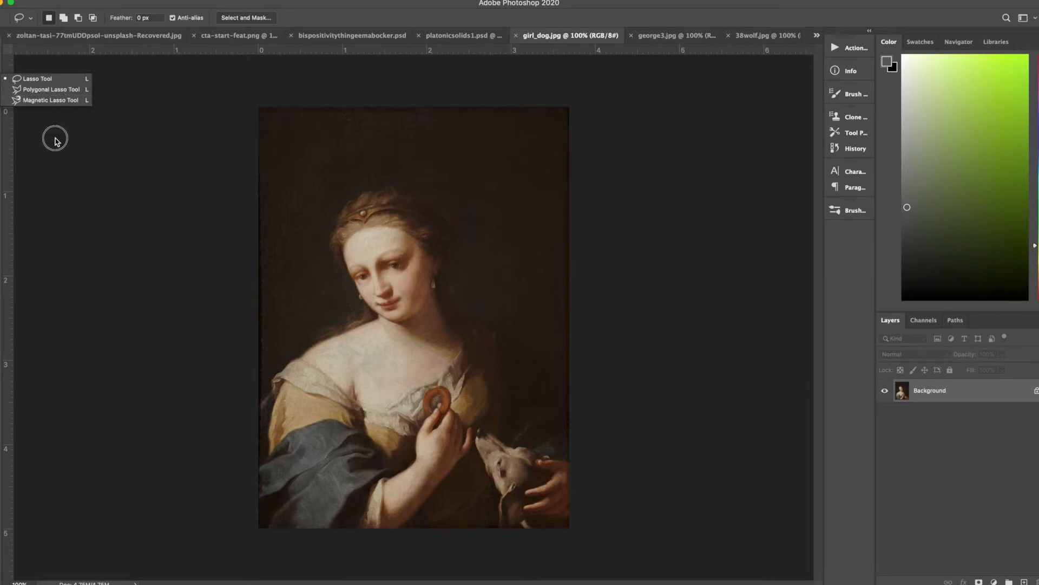
key(w)
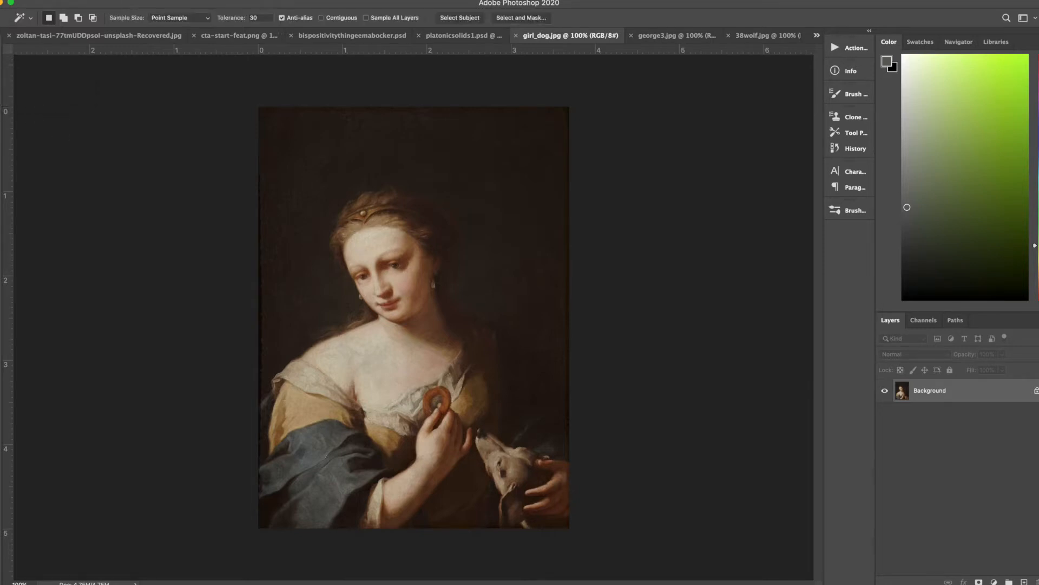
click(2, 93)
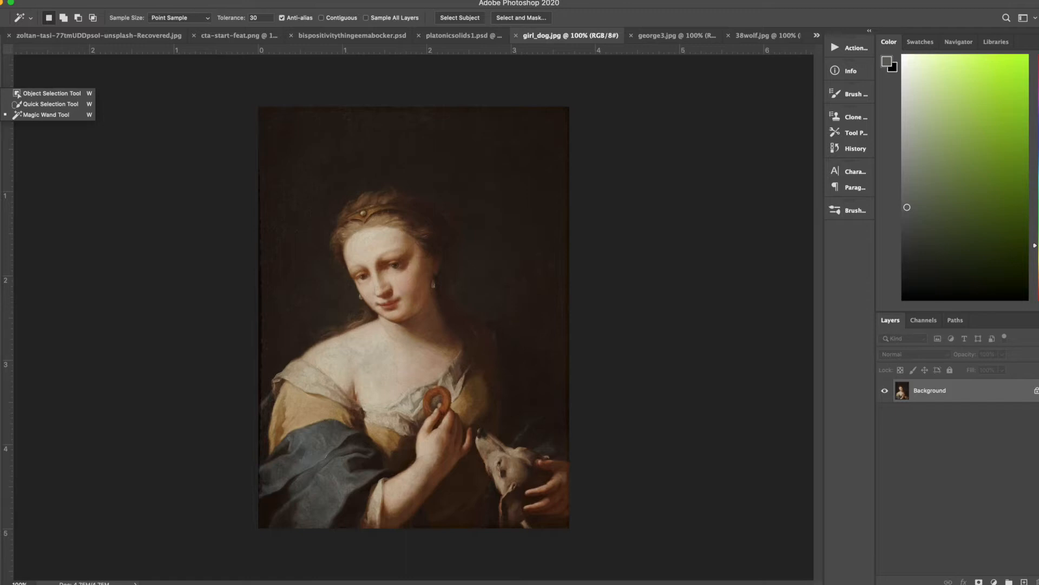
Select the cube in platonicsolids1.psd with a rectangular marquee and copy it into the Untitled-1 document.
key(m)
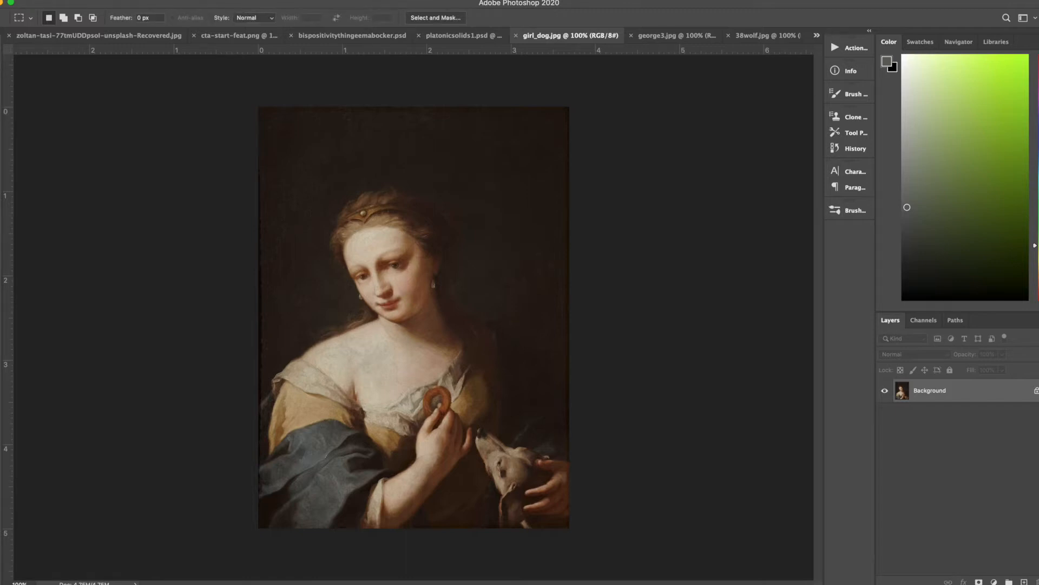
click(434, 35)
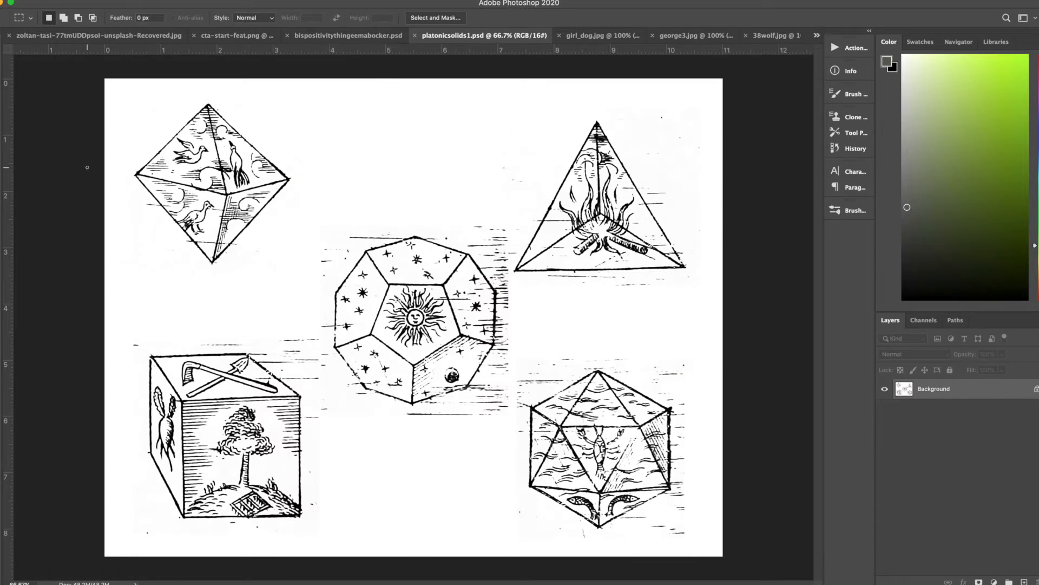
drag(137, 346, 320, 536)
click(816, 37)
click(851, 112)
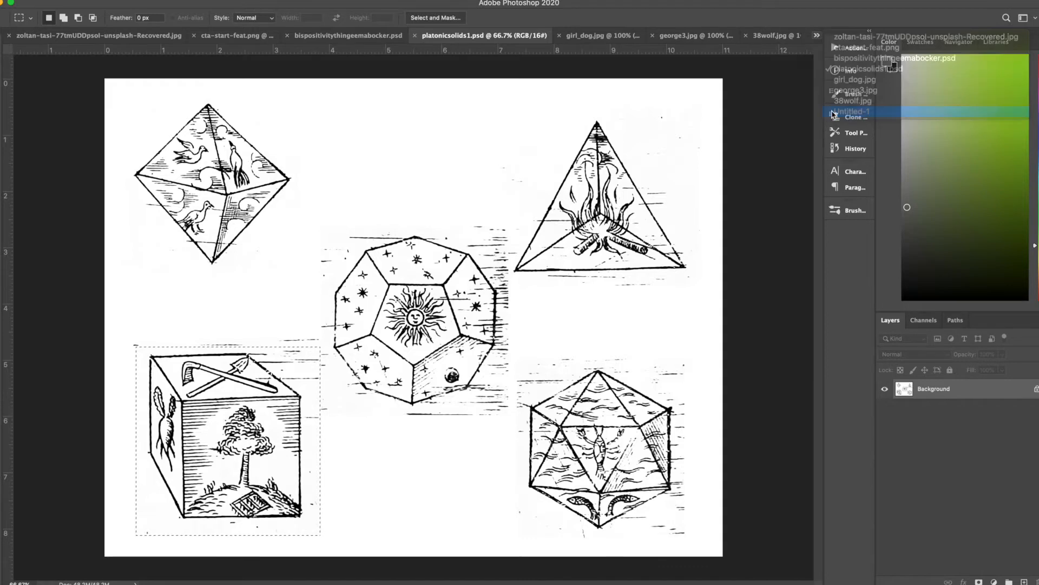
key(super+v)
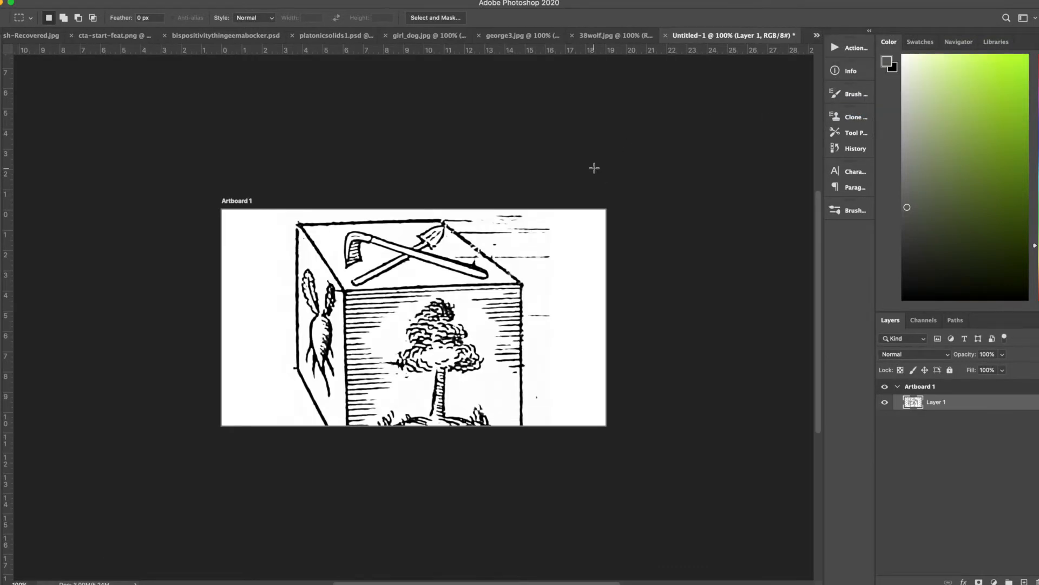
Scale the pasted cube down to about half its size and move it near the artboard's left edge.
key(super+t)
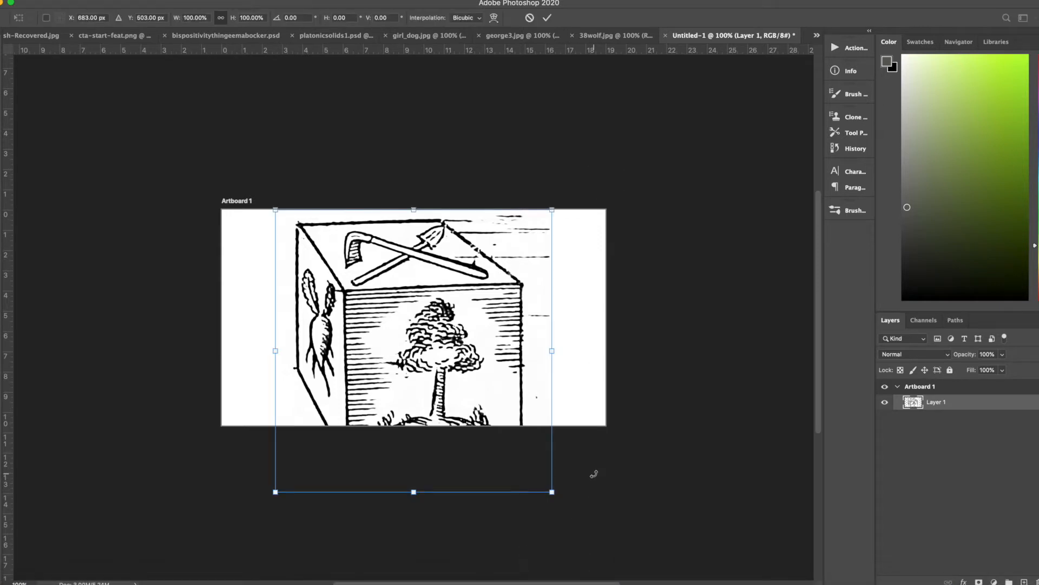
drag(552, 490, 399, 357)
key(Return)
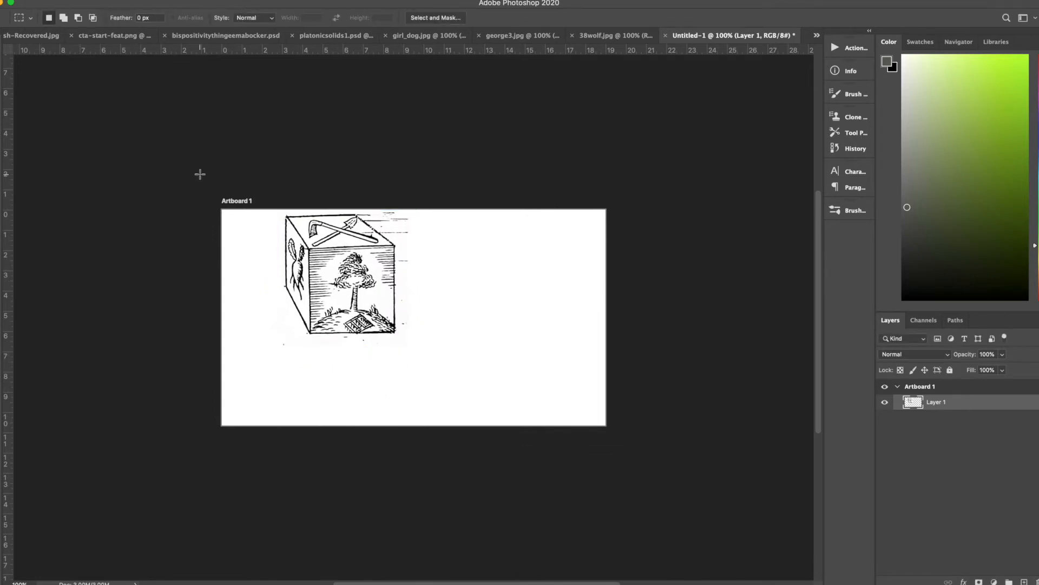
key(v)
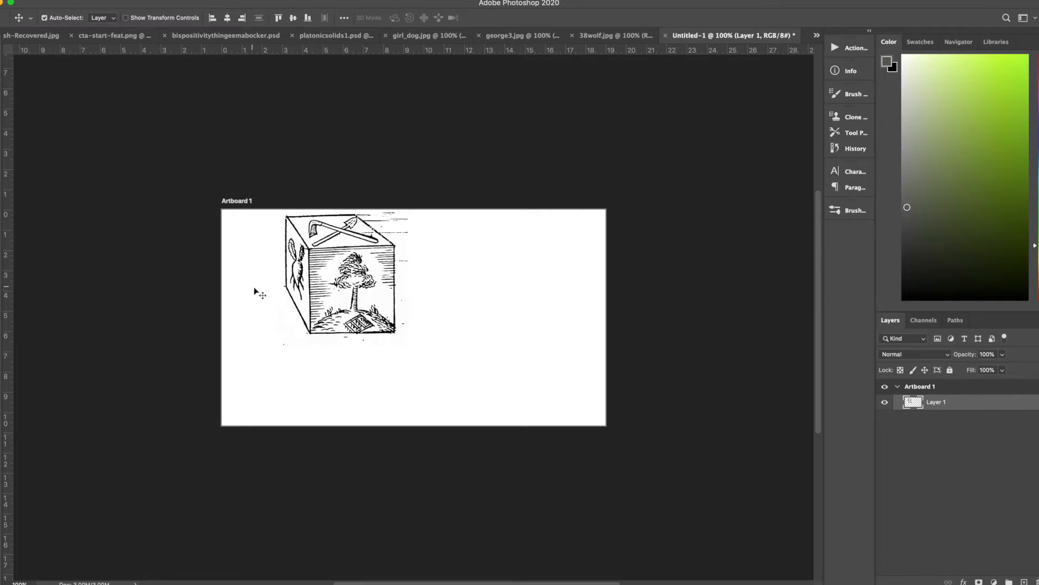
drag(330, 286, 288, 302)
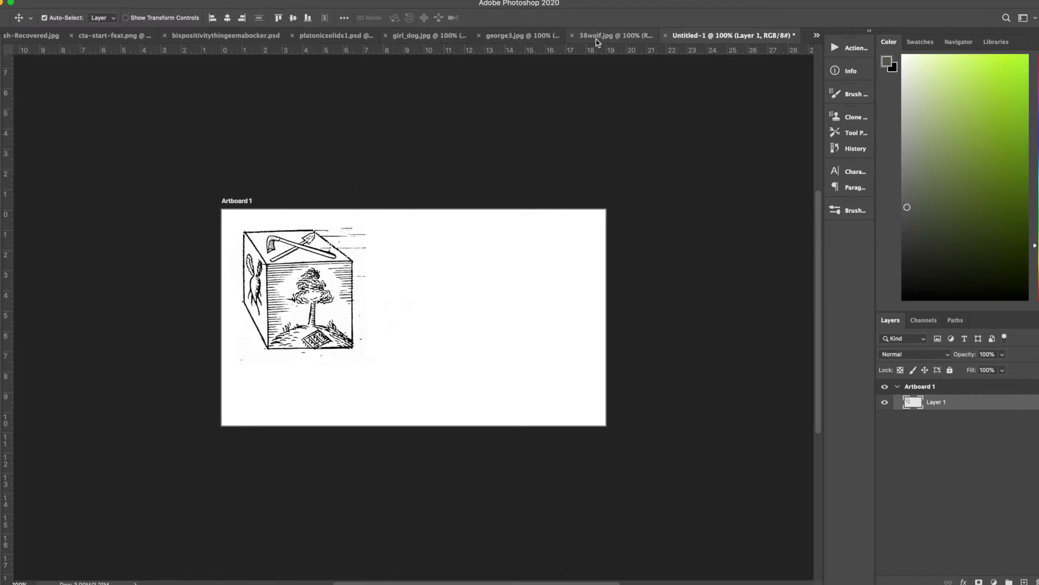
Select the central dodecahedron in platonicsolids1.psd with a circular Elliptical Marquee selection about 3.16 in across.
click(353, 37)
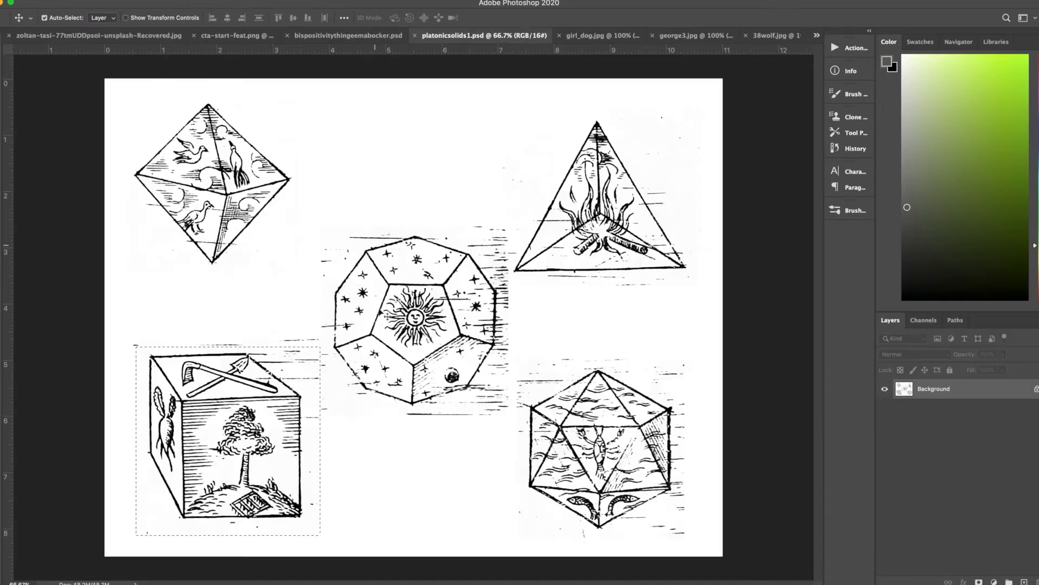
click(3, 63)
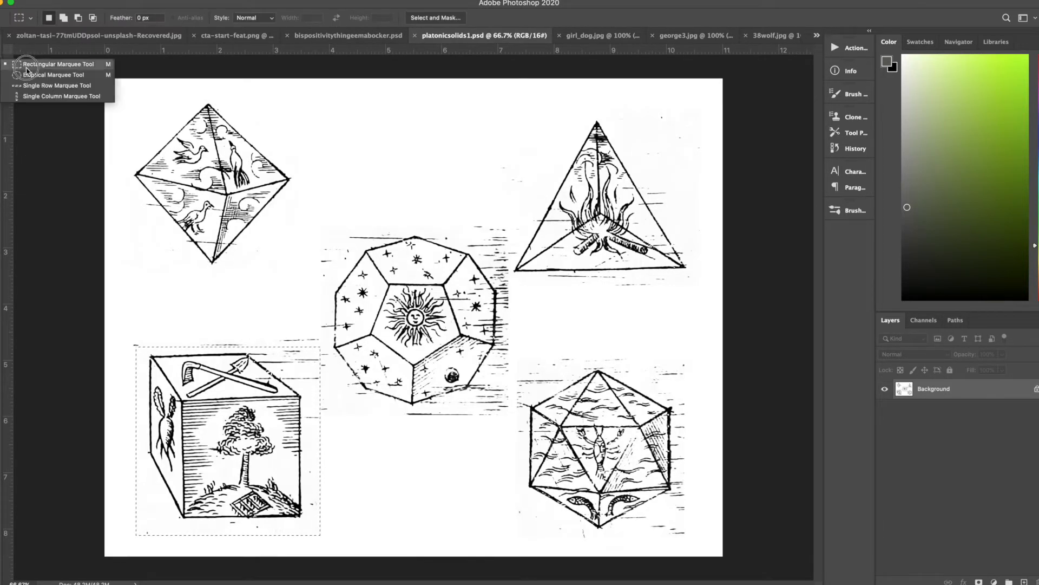
click(26, 74)
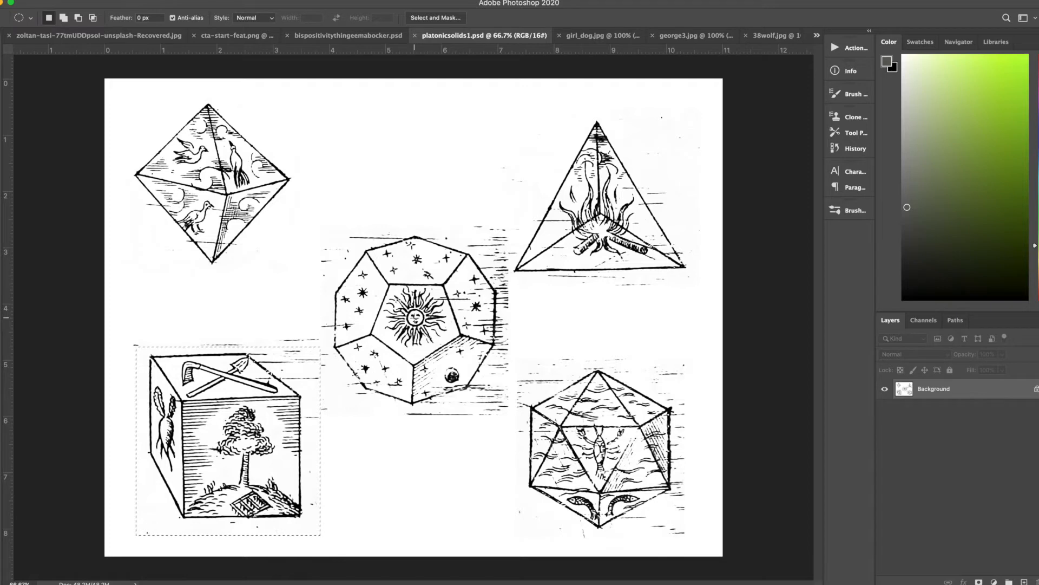
mouse_move(400, 300)
mouse_down()
mouse_move(430, 333)
mouse_move(466, 344)
mouse_move(459, 350)
mouse_move(506, 417)
mouse_move(560, 461)
mouse_move(501, 403)
mouse_up()
key(alt)
drag(521, 425, 552, 449)
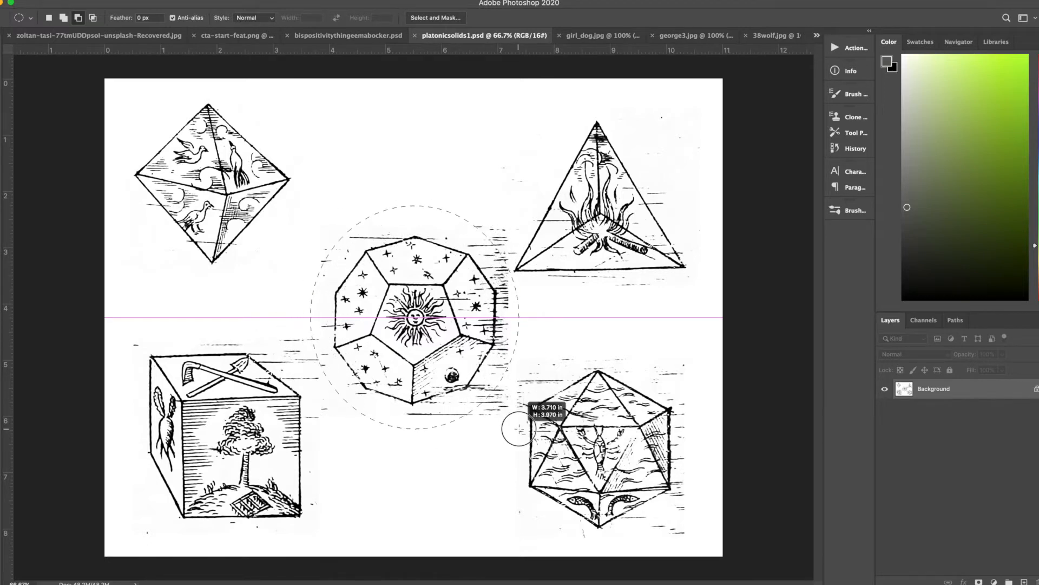
drag(531, 373, 529, 448)
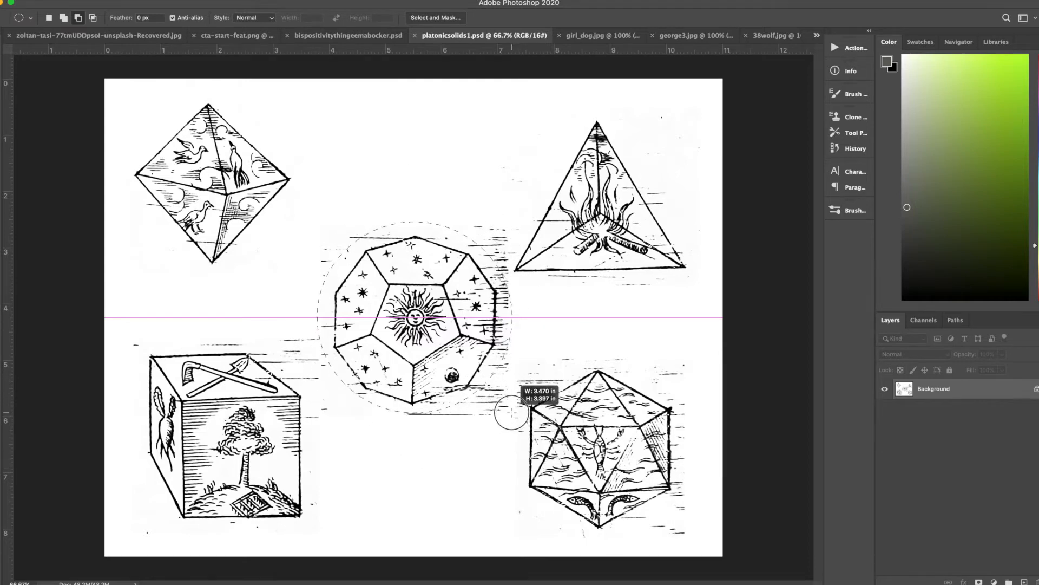
drag(512, 413, 512, 413)
key(shift)
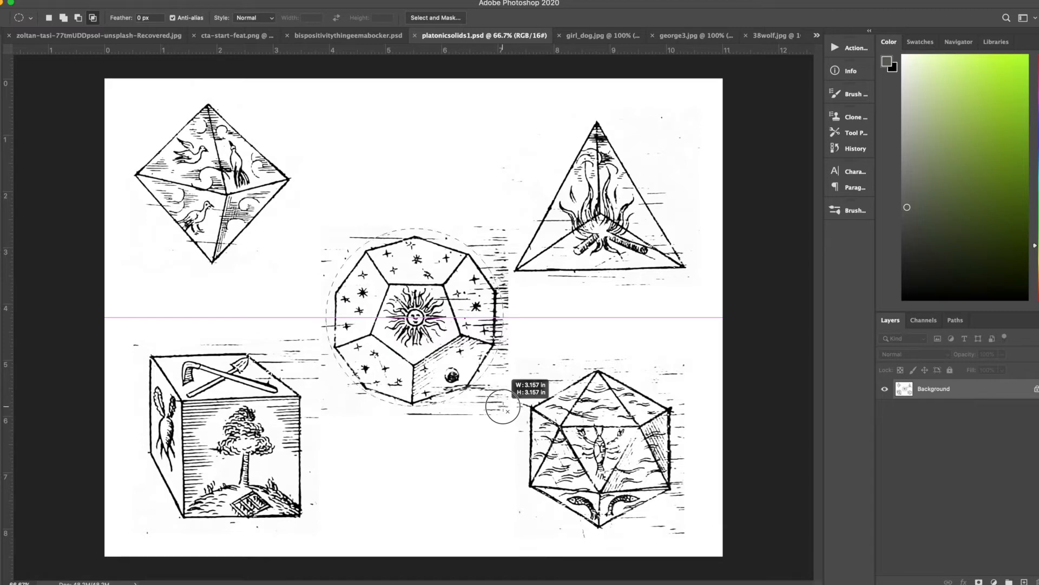
mouse_move(503, 407)
mouse_down()
mouse_move(528, 466)
mouse_move(521, 360)
mouse_move(528, 384)
mouse_move(499, 420)
mouse_up()
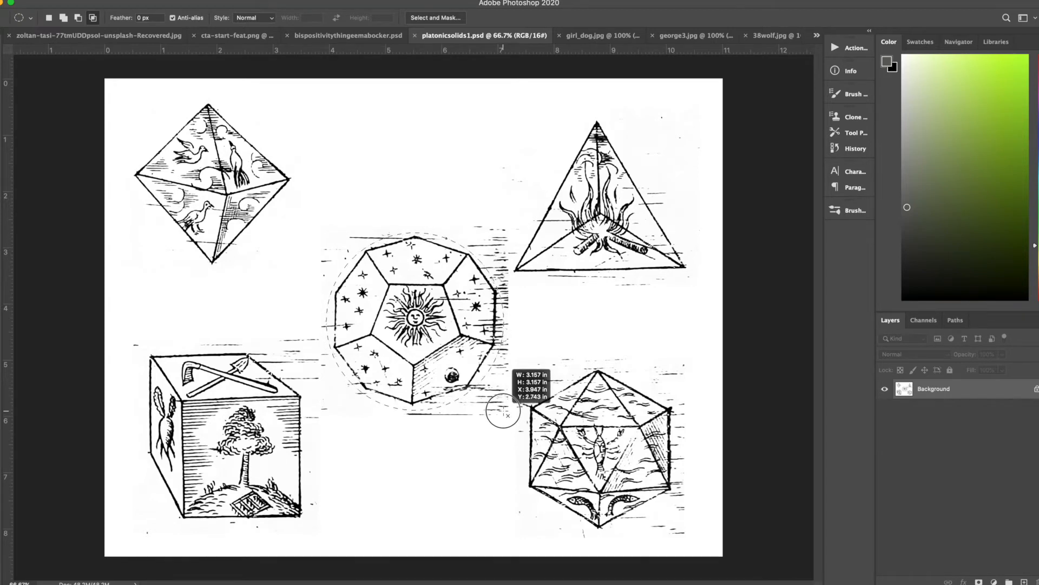
mouse_move(503, 413)
mouse_down()
mouse_move(510, 418)
mouse_move(504, 411)
mouse_up()
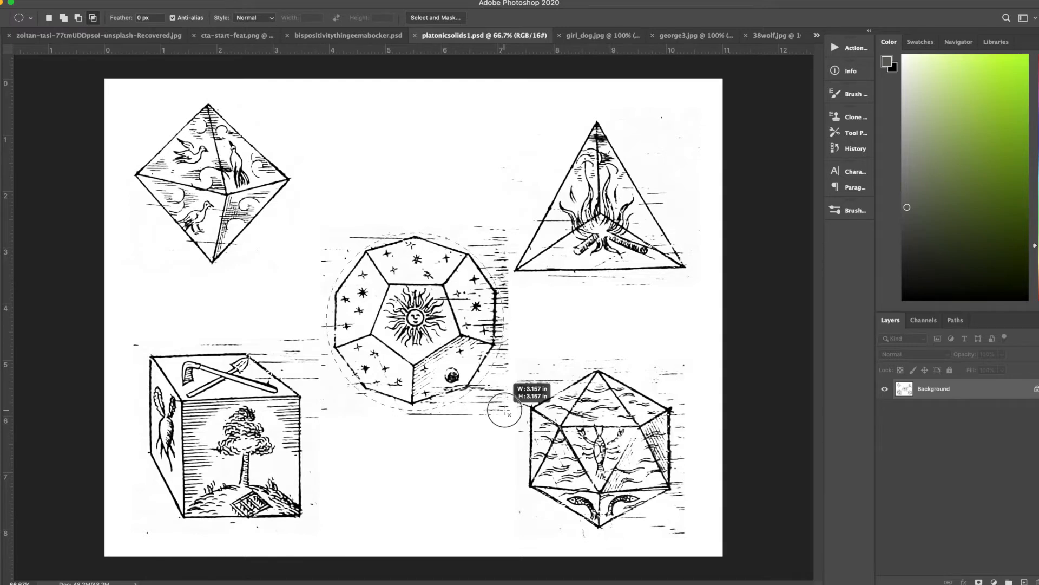
drag(509, 414, 508, 413)
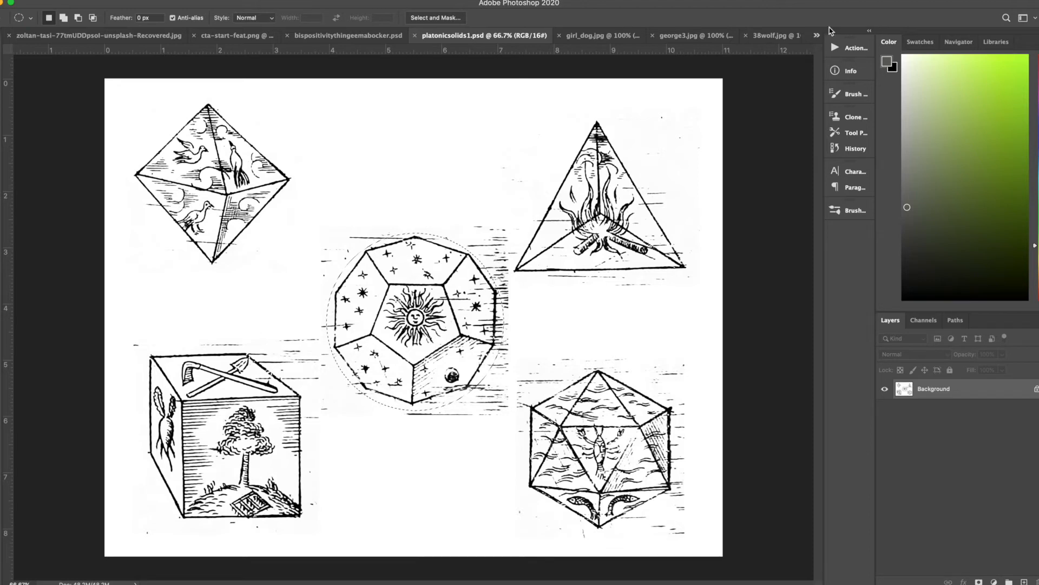
Copy the selected dodecahedron into the Untitled-1 document.
click(817, 37)
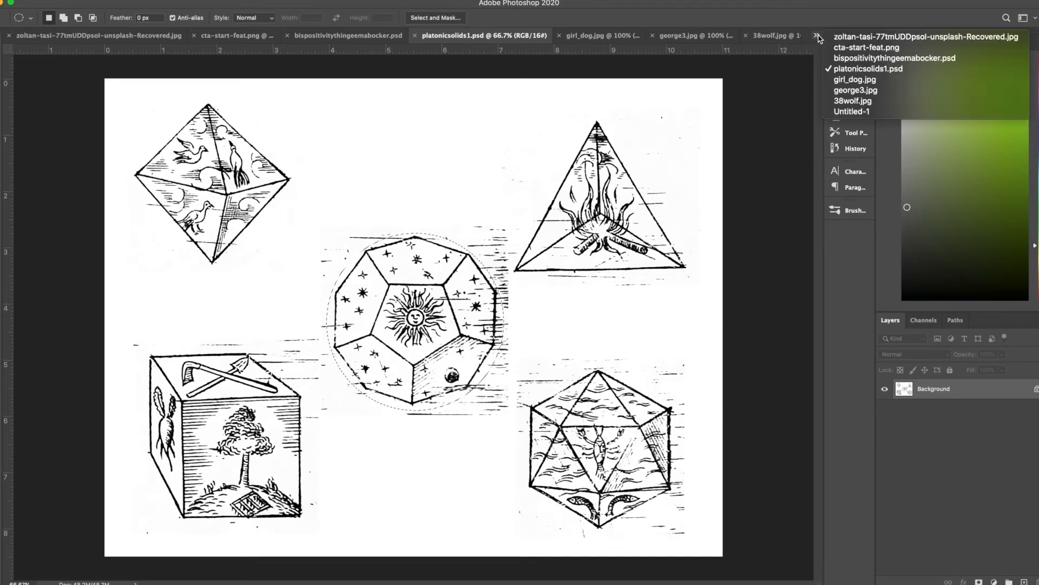
click(838, 112)
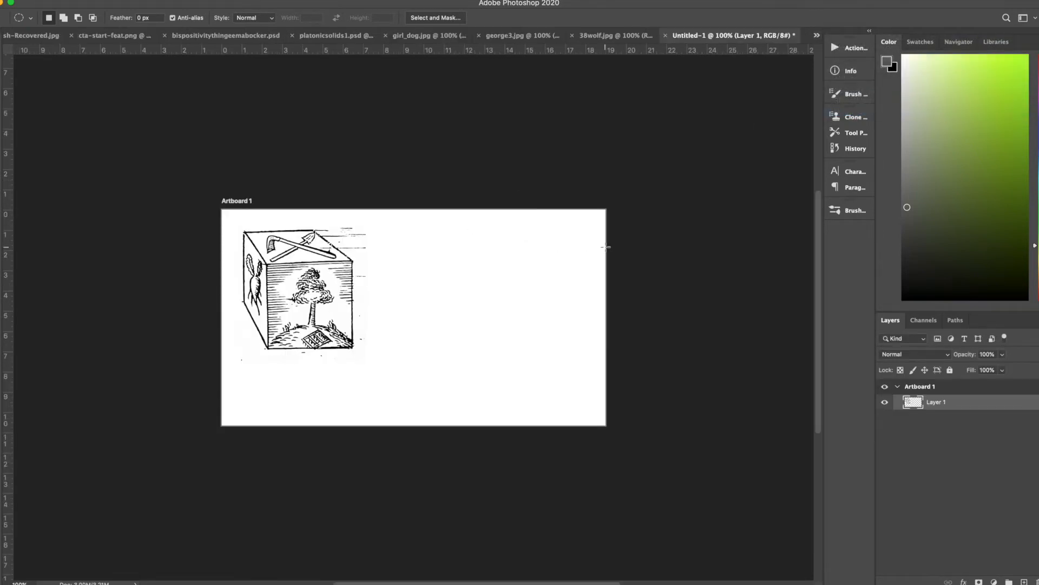
key(super+v)
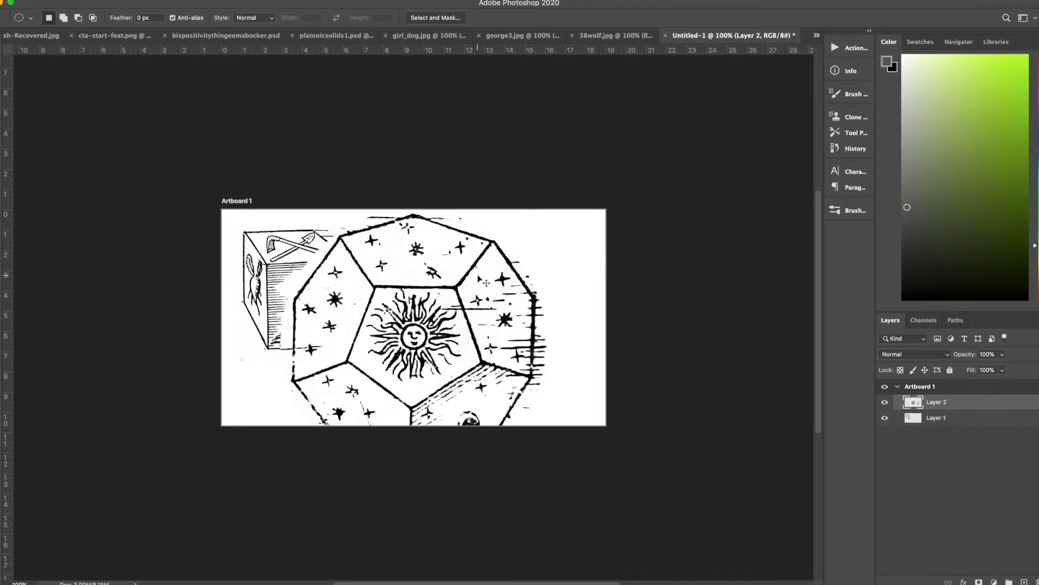
Scale the pasted dodecahedron to about 43% and move it to the lower right area of the artboard.
key(super+t)
drag(546, 211, 376, 353)
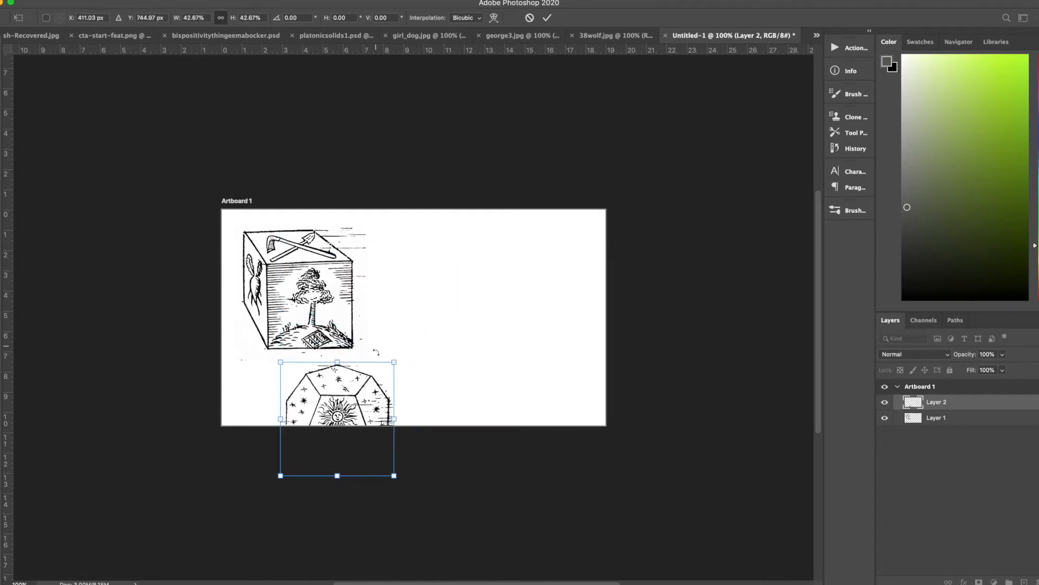
drag(361, 409, 469, 278)
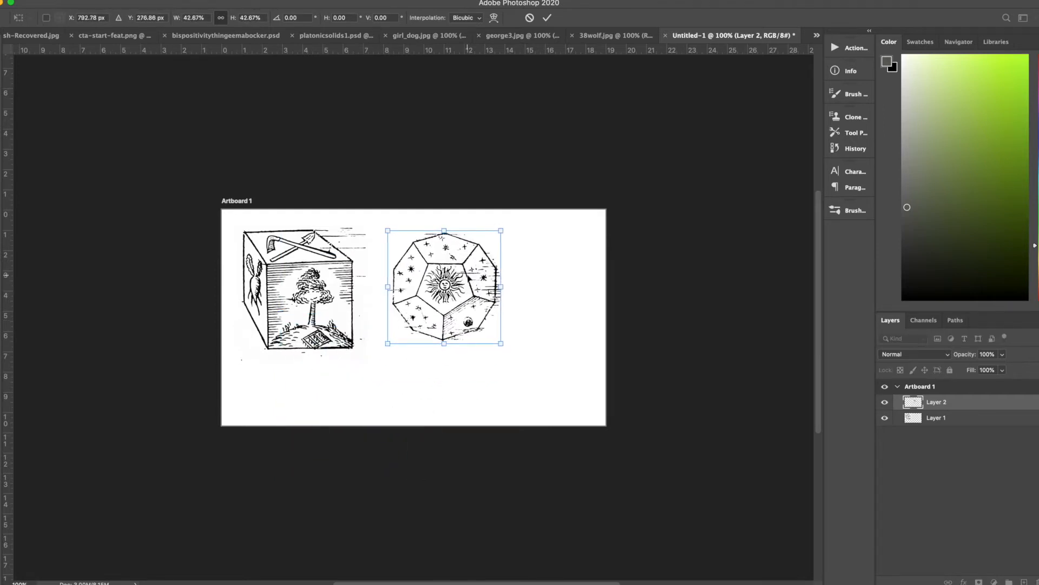
key(Return)
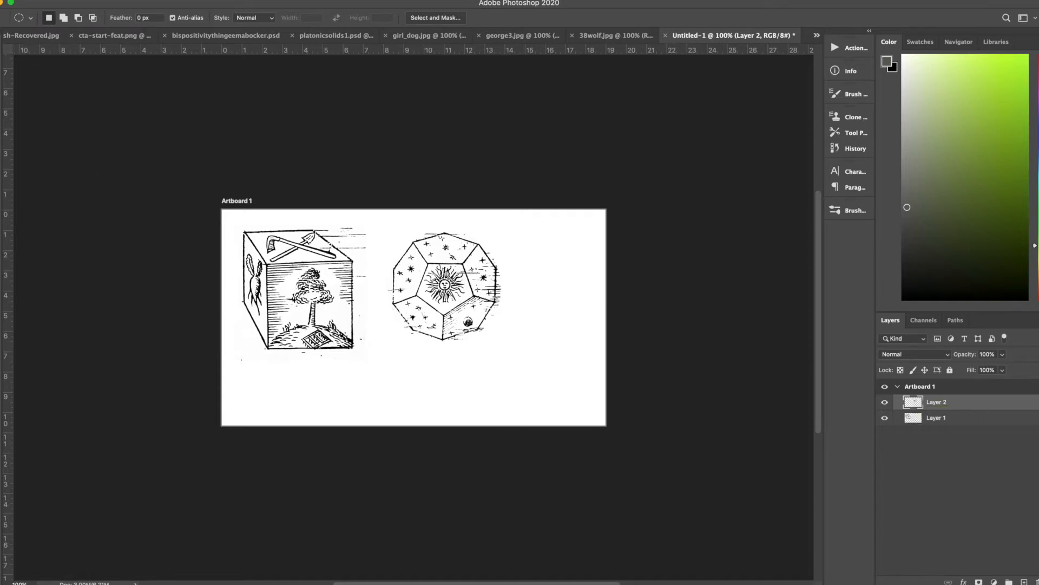
key(v)
drag(452, 268, 539, 322)
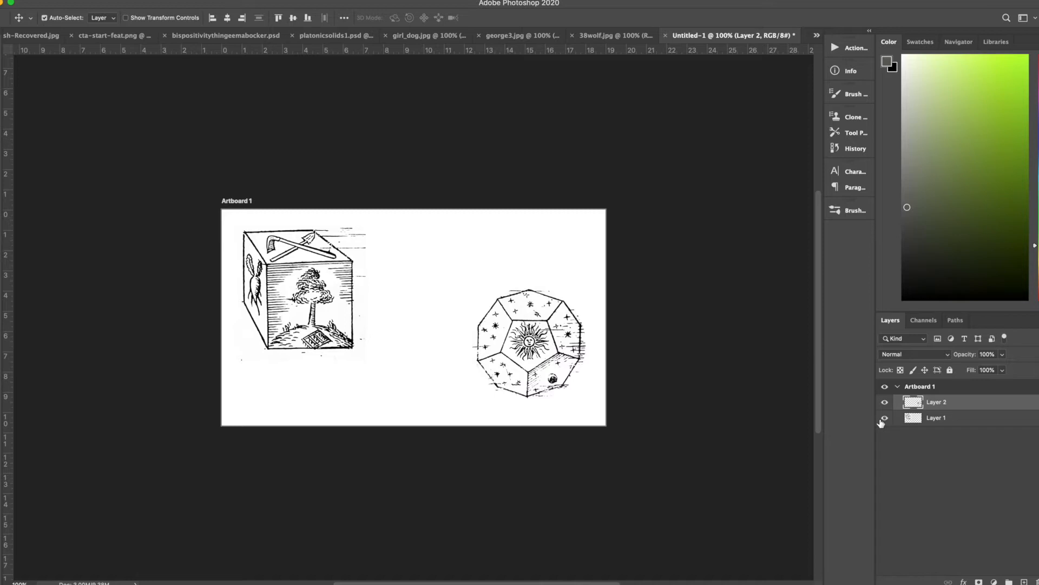
Outline the woman together with the dog in girl_dog.jpg with a freehand Lasso selection.
click(426, 35)
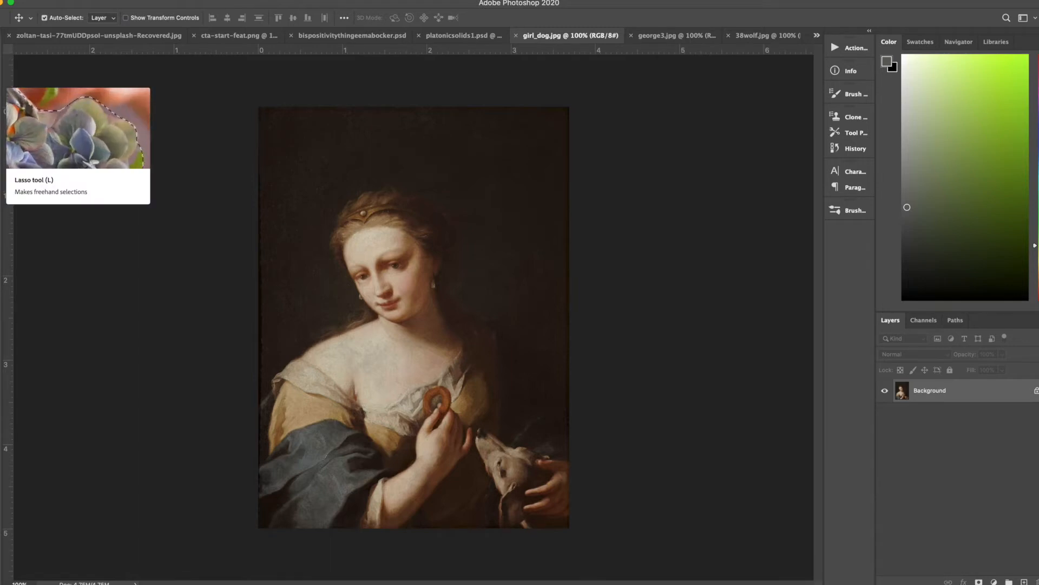
key(l)
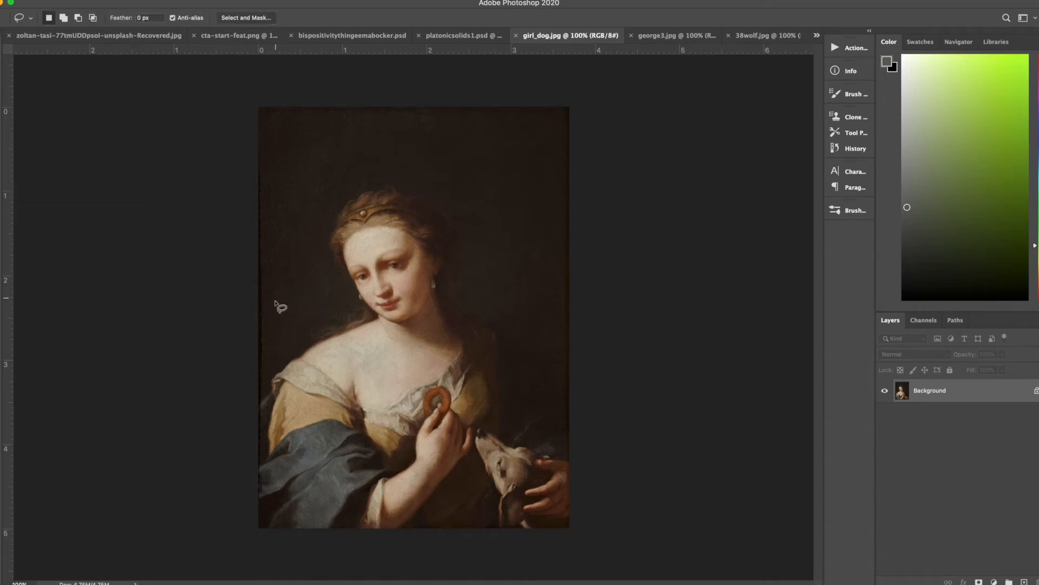
click(260, 386)
mouse_move(260, 386)
mouse_down()
mouse_move(347, 324)
mouse_move(336, 212)
mouse_move(386, 186)
mouse_move(440, 209)
mouse_move(464, 262)
mouse_move(457, 299)
mouse_move(514, 338)
mouse_move(522, 374)
mouse_move(563, 416)
mouse_move(582, 466)
mouse_move(568, 543)
mouse_move(480, 521)
mouse_move(265, 533)
mouse_move(262, 396)
mouse_up()
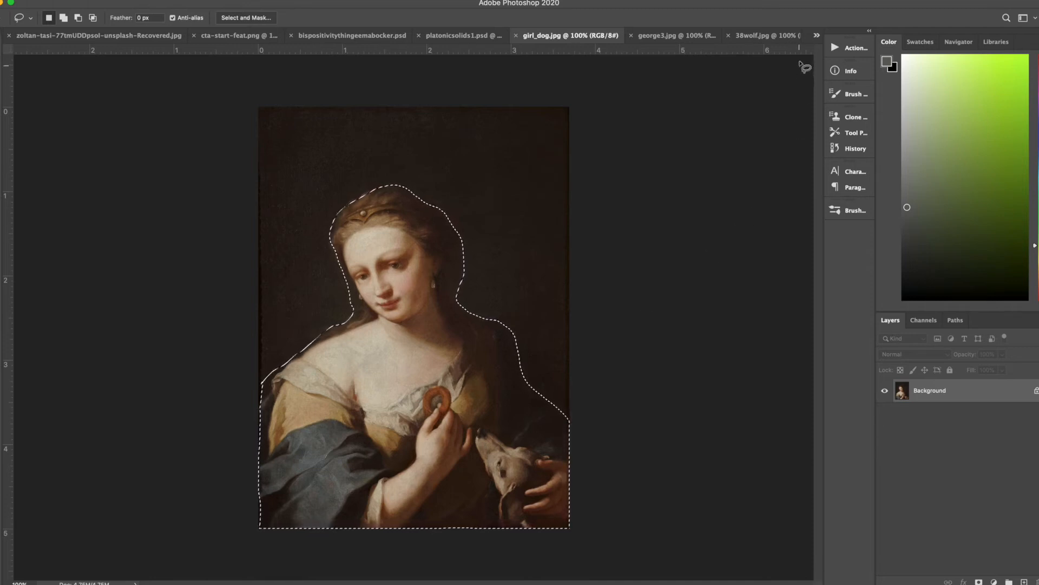
Copy the lassoed woman and dog into the Untitled-1 document.
click(817, 36)
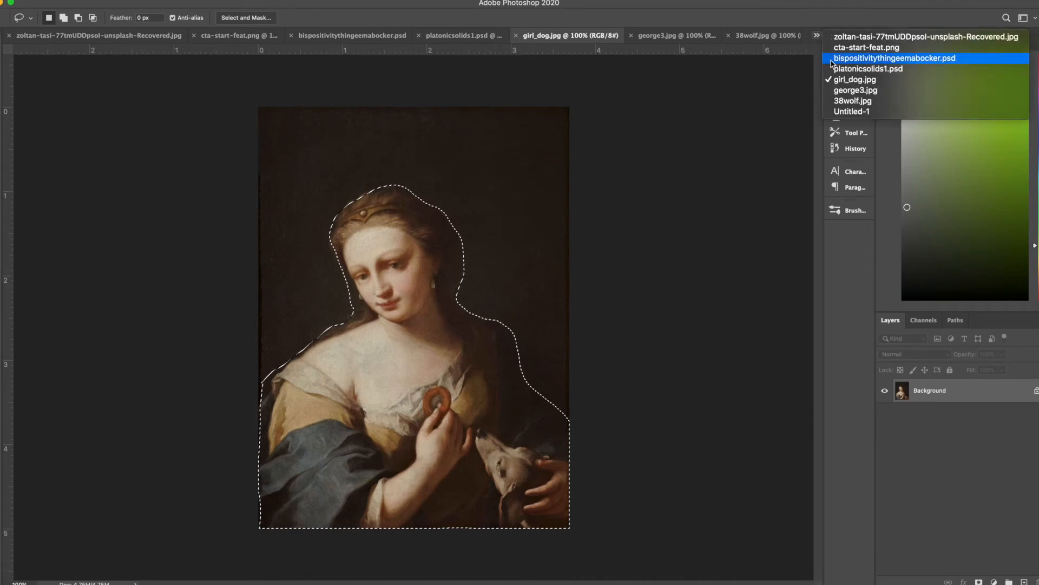
click(839, 114)
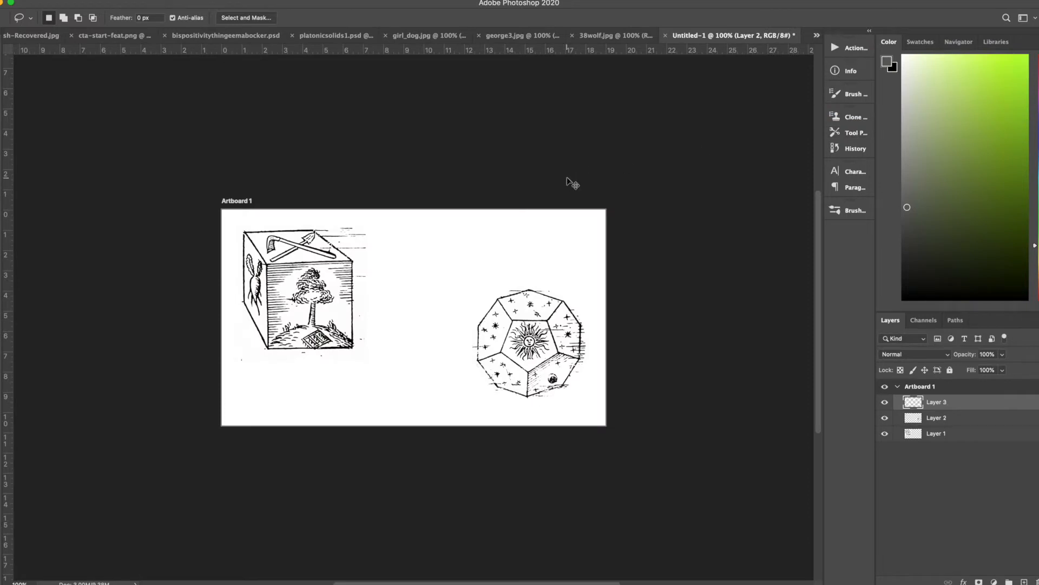
key(super+v)
Scale the pasted woman to about half her size and place her at the artboard's lower left, overlapping the cube.
key(super+t)
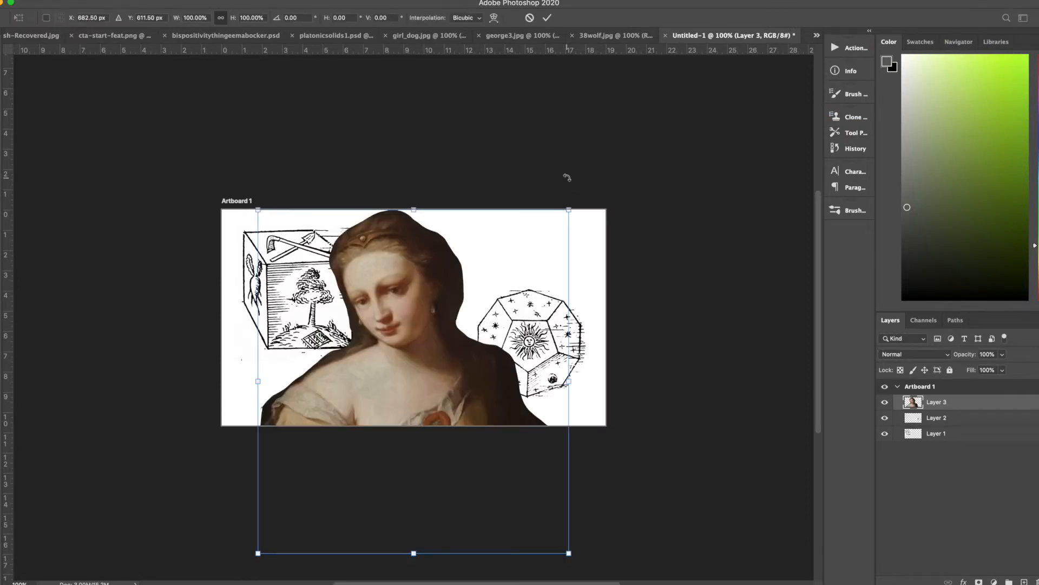
drag(569, 552, 424, 410)
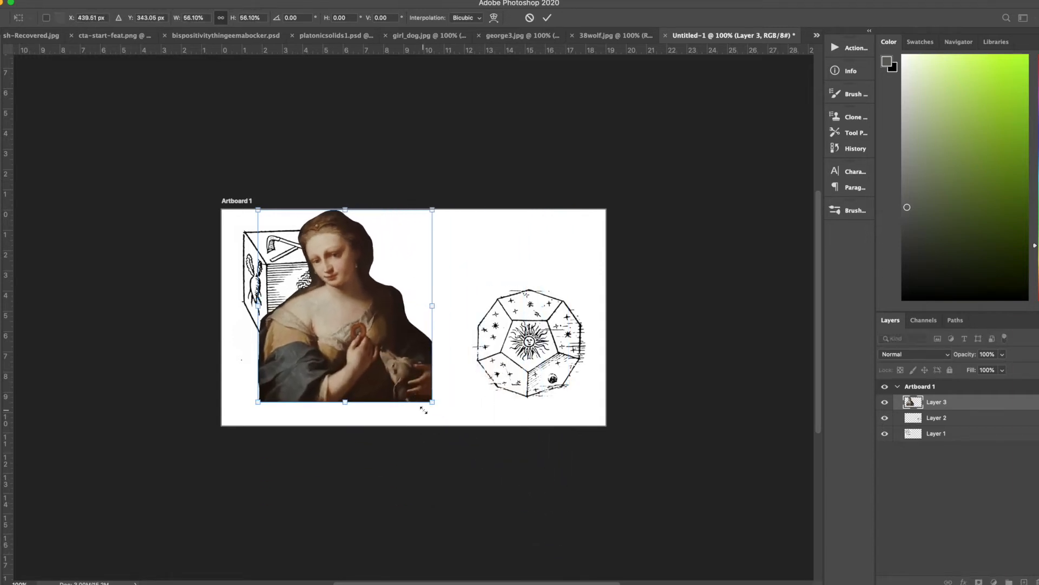
drag(373, 317, 371, 357)
drag(433, 244, 410, 282)
drag(343, 373, 385, 372)
key(Return)
key(l)
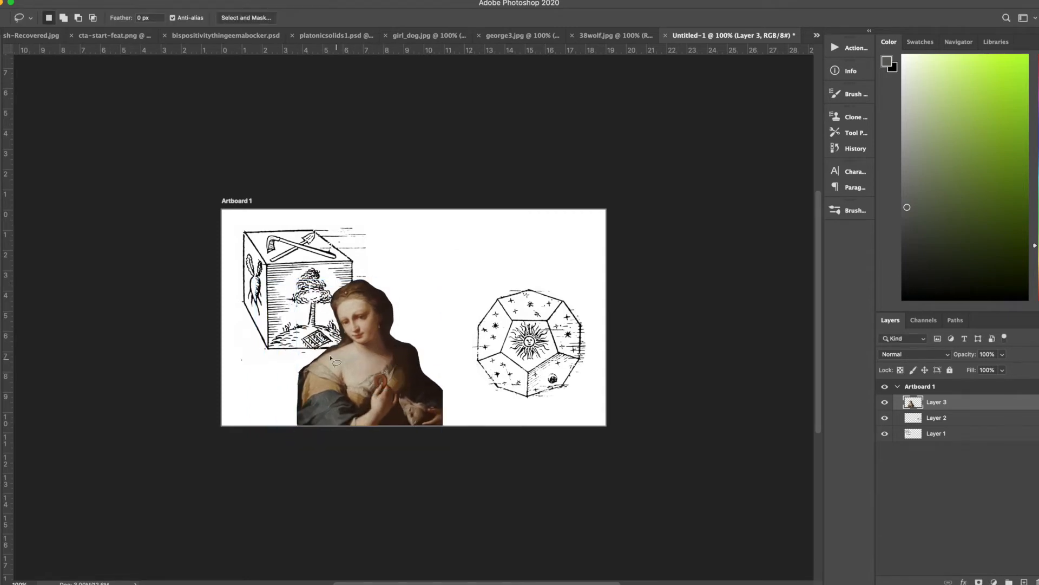
key(v)
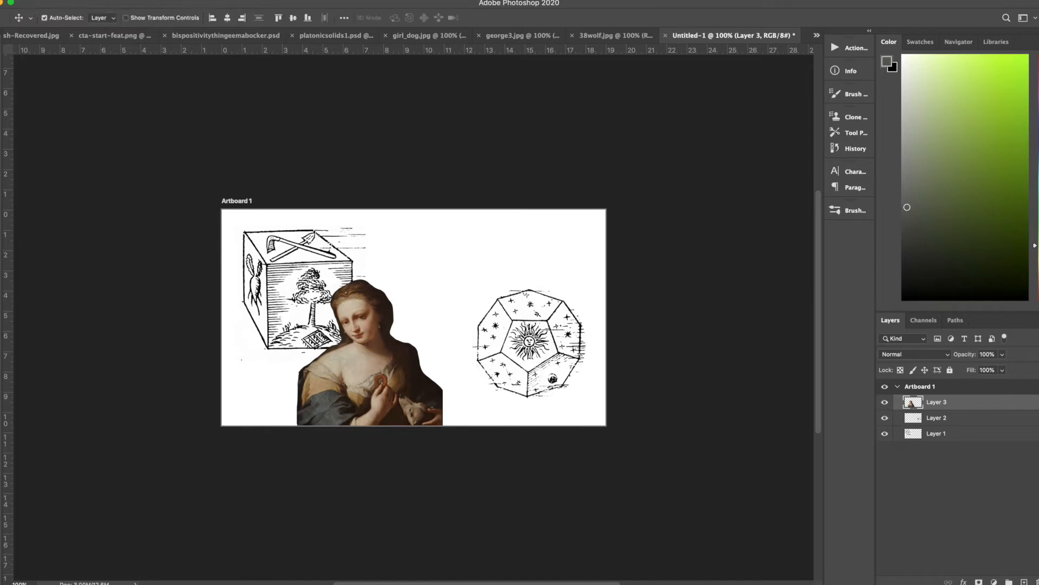
mouse_move(309, 379)
mouse_down()
mouse_move(302, 371)
mouse_move(307, 378)
mouse_up()
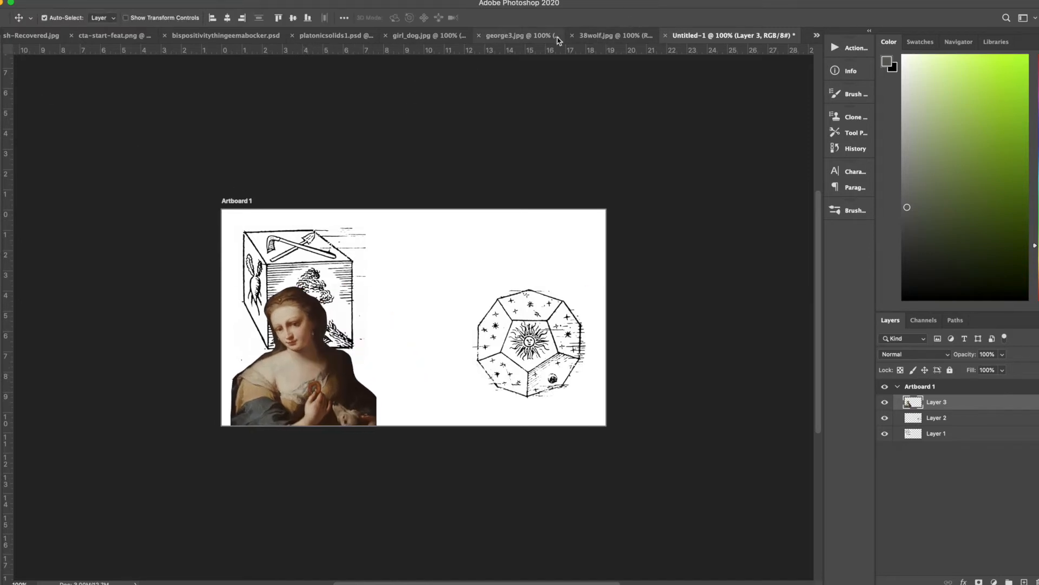
View the 38wolf.jpg and george3.jpg pictures and return to girl_dog.jpg.
click(595, 36)
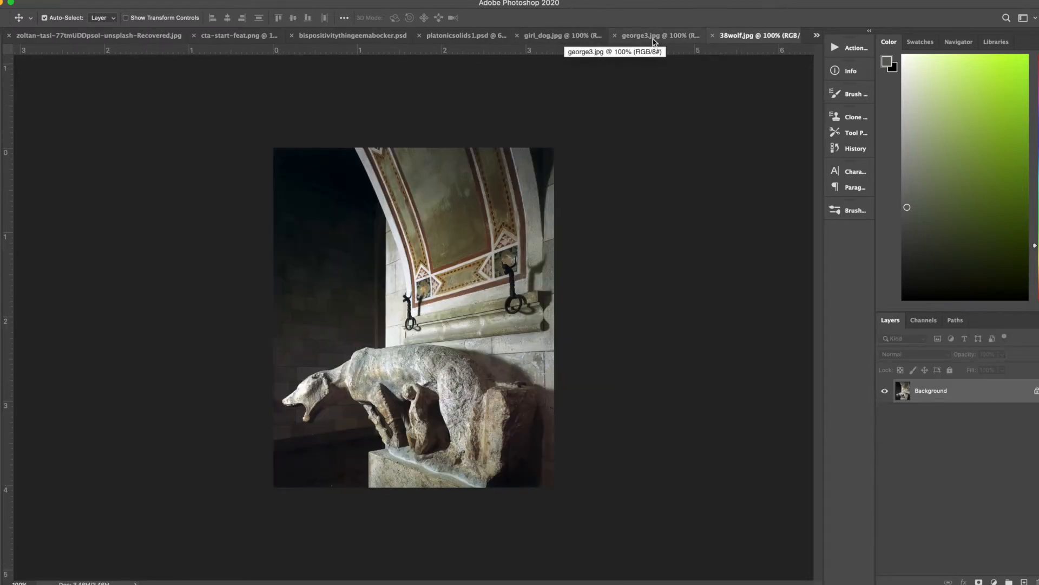
click(617, 36)
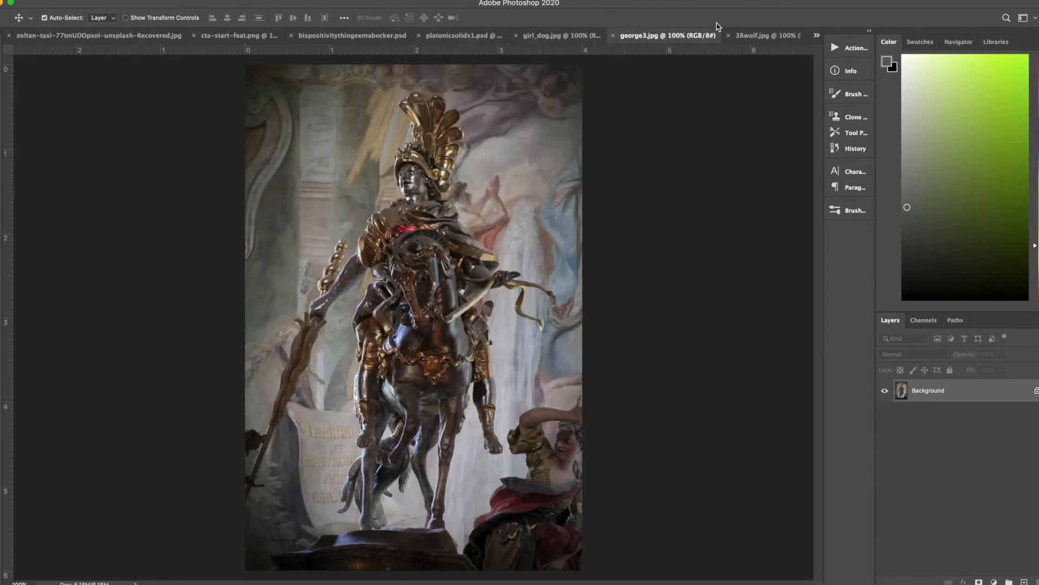
click(818, 37)
click(834, 48)
click(817, 37)
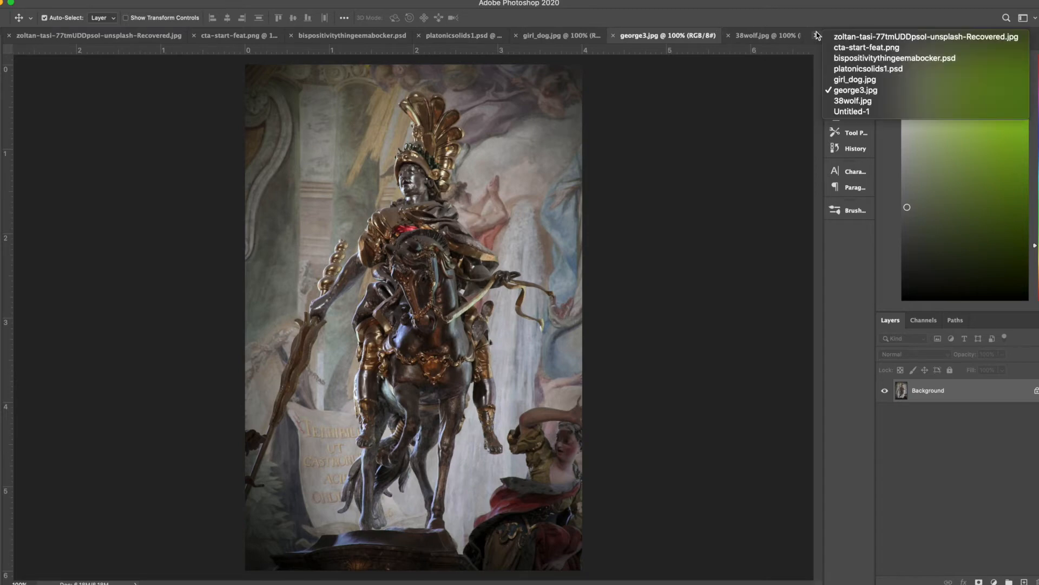
click(847, 82)
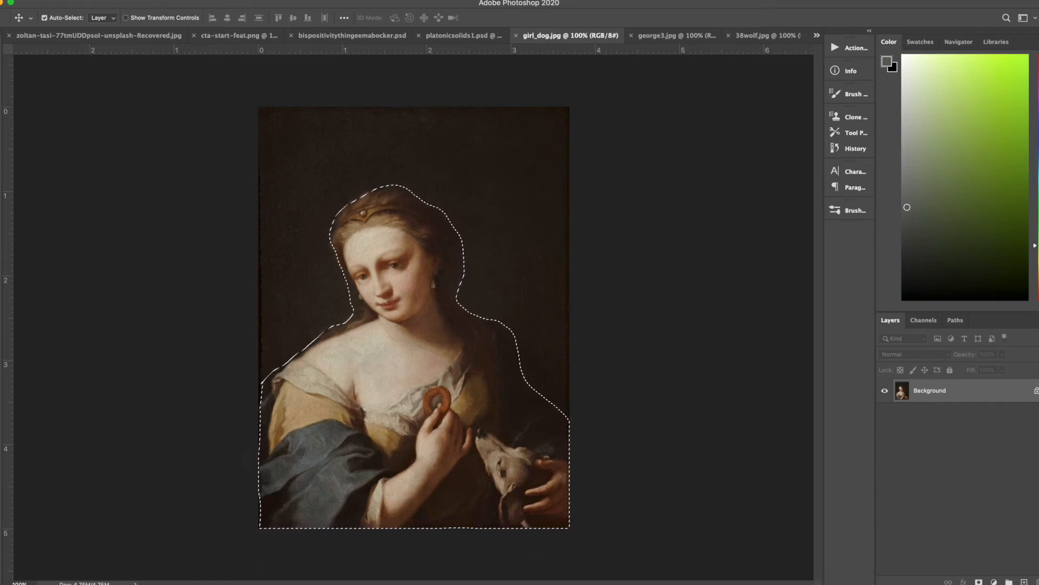
Subtract the dog and the ring-shaped object in the woman's hand from the selection with the Lasso tool.
key(l)
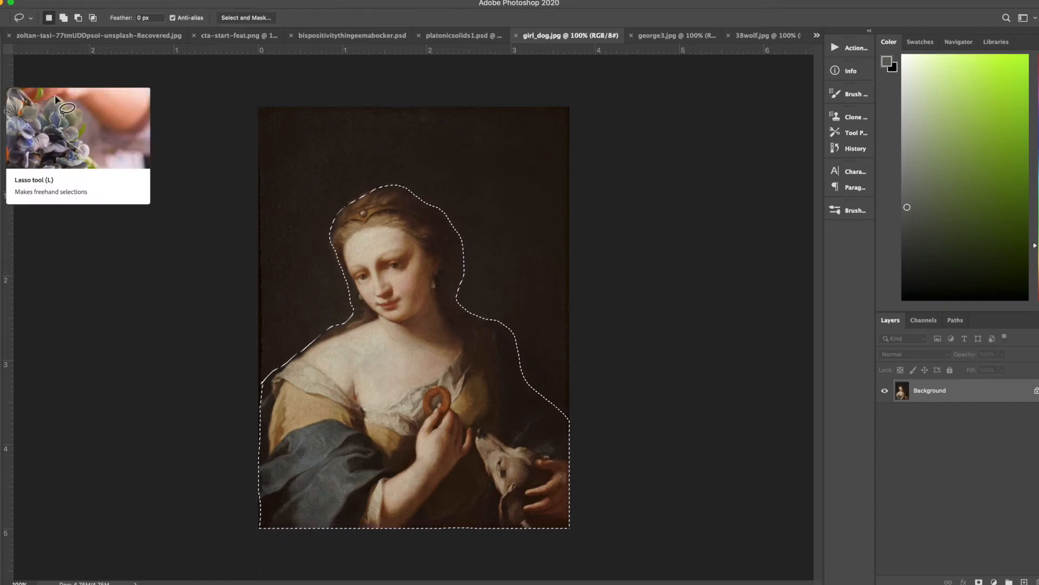
click(80, 19)
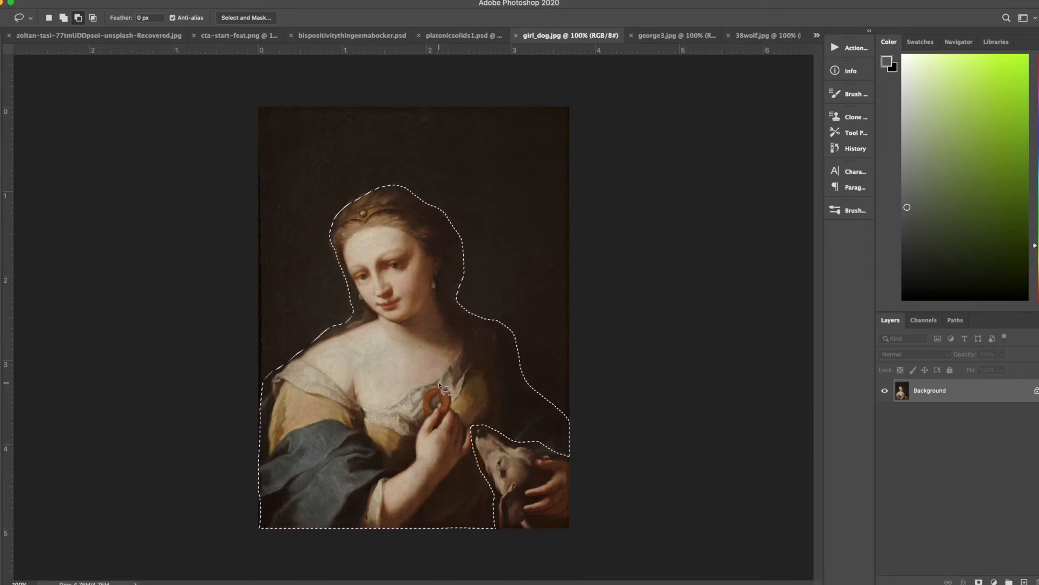
mouse_move(440, 395)
mouse_down()
mouse_move(420, 387)
mouse_move(425, 430)
mouse_move(439, 426)
mouse_up()
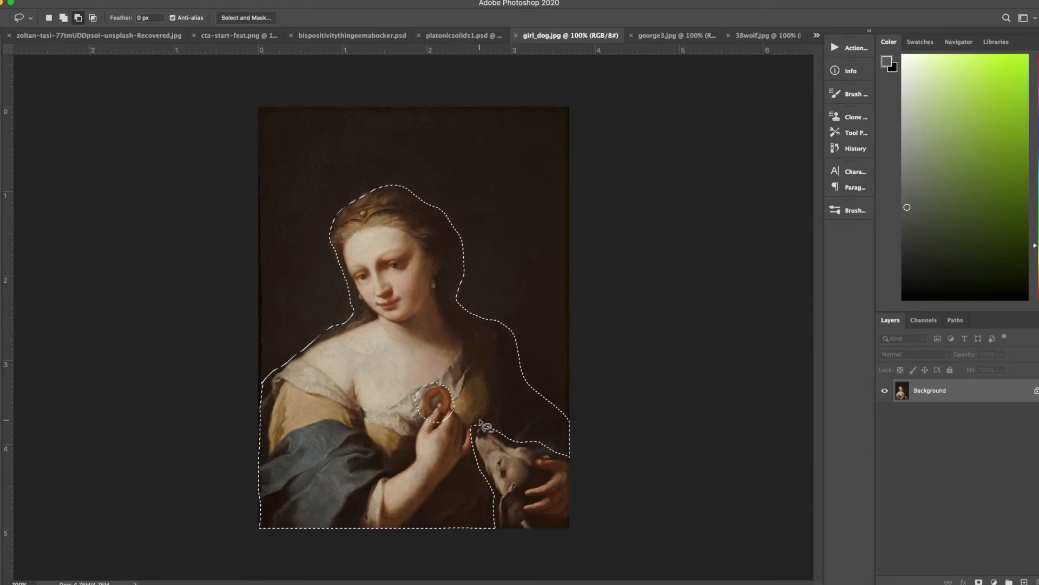
Subtract the background beside the woman's hair and a patch of her neck below the earring from the selection with the Lasso tool.
scroll(424, 343, up, 5)
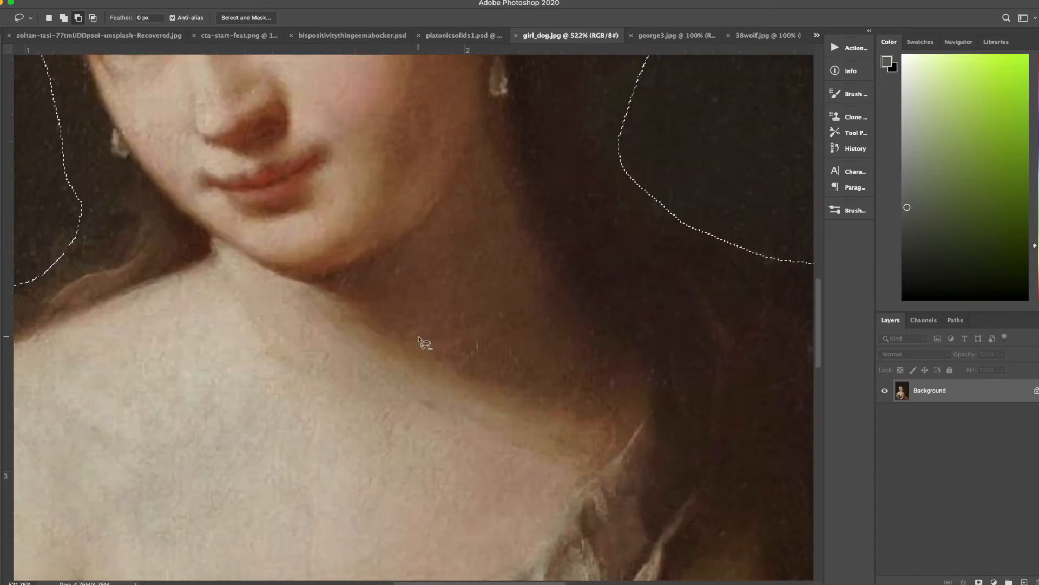
scroll(424, 349, up, 2)
scroll(424, 354, up, 10)
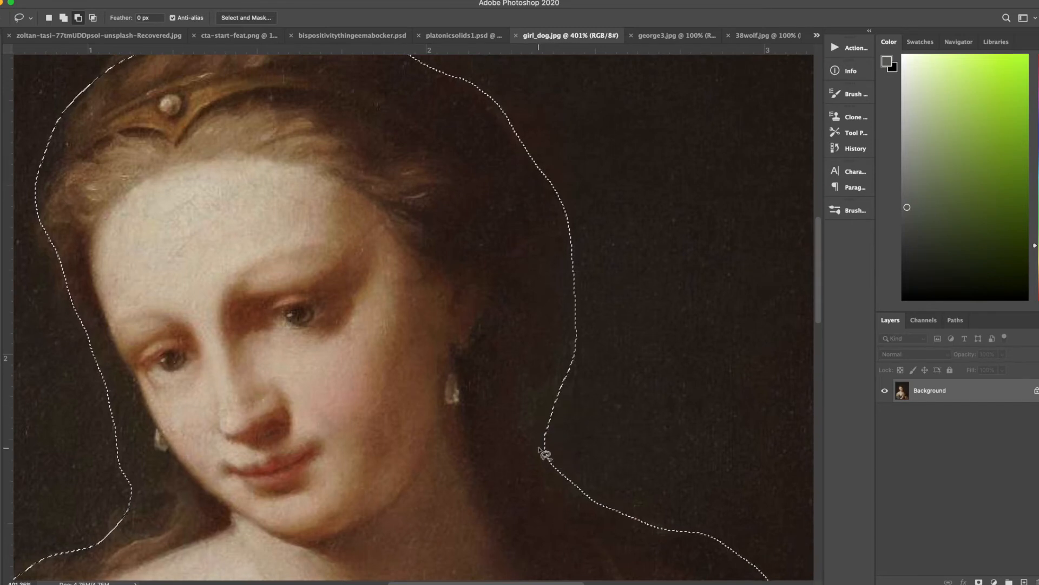
mouse_move(558, 459)
mouse_down()
mouse_move(536, 445)
mouse_move(532, 410)
mouse_up()
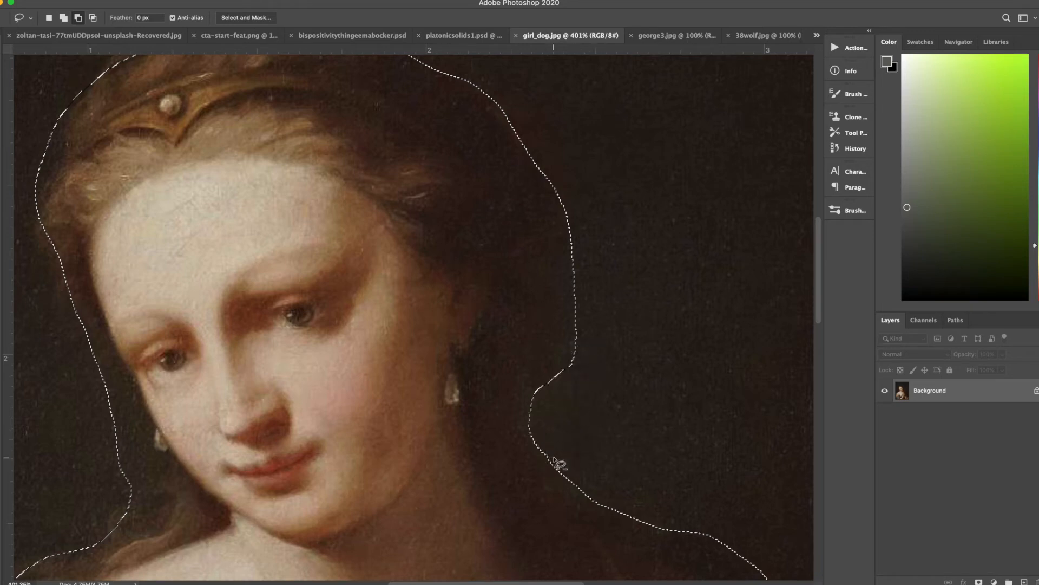
mouse_move(603, 253)
mouse_down()
mouse_move(612, 350)
mouse_move(558, 383)
mouse_up()
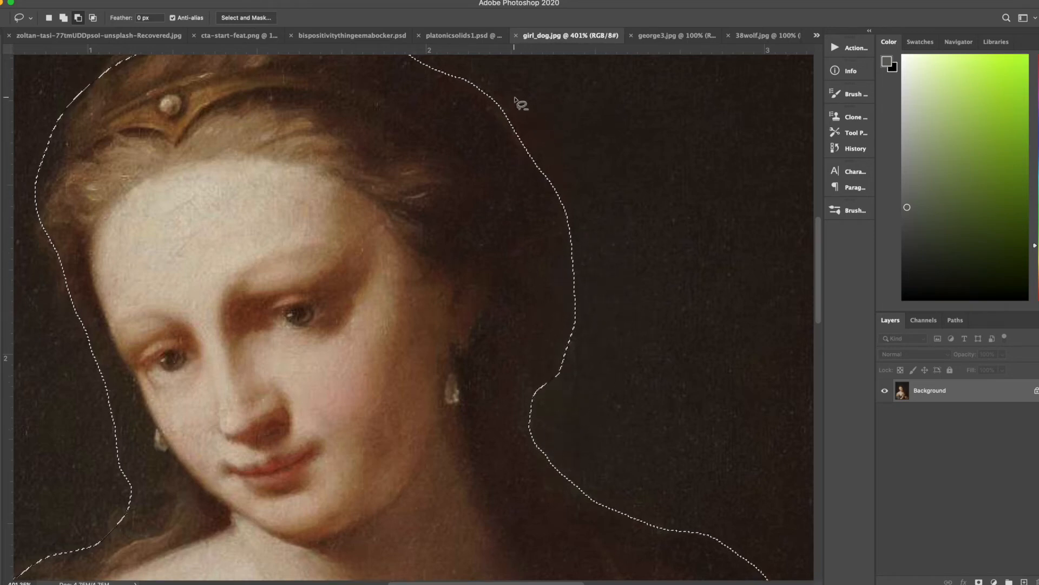
mouse_move(595, 328)
mouse_down()
mouse_move(622, 262)
mouse_move(569, 172)
mouse_up()
mouse_move(551, 403)
mouse_down()
mouse_move(542, 458)
mouse_move(580, 500)
mouse_up()
mouse_move(621, 447)
mouse_down()
mouse_move(553, 411)
mouse_move(577, 406)
mouse_move(467, 387)
mouse_move(397, 435)
mouse_move(570, 500)
mouse_move(576, 441)
mouse_move(565, 407)
mouse_up()
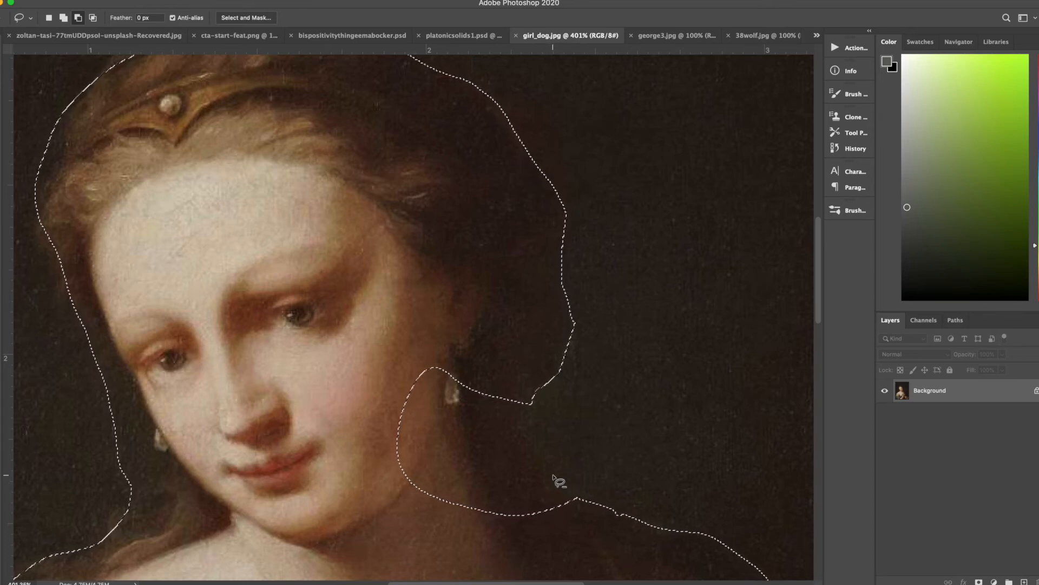
Add the cut-out neck area below the earring back to the selection with the Lasso tool.
click(64, 17)
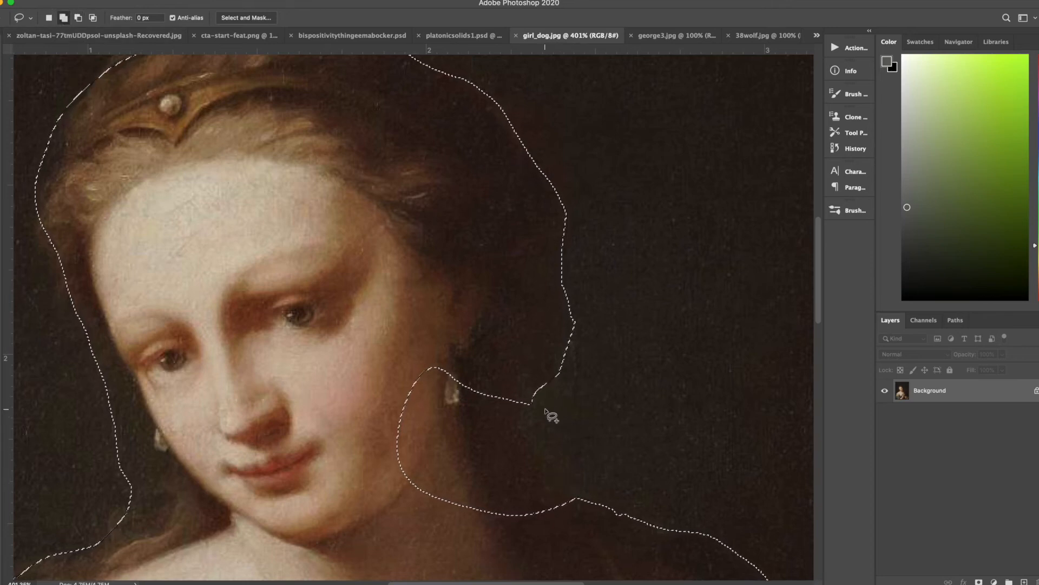
drag(521, 389, 520, 389)
mouse_move(579, 496)
mouse_down()
mouse_move(475, 534)
mouse_move(360, 454)
mouse_move(424, 341)
mouse_move(490, 361)
mouse_move(535, 405)
mouse_up()
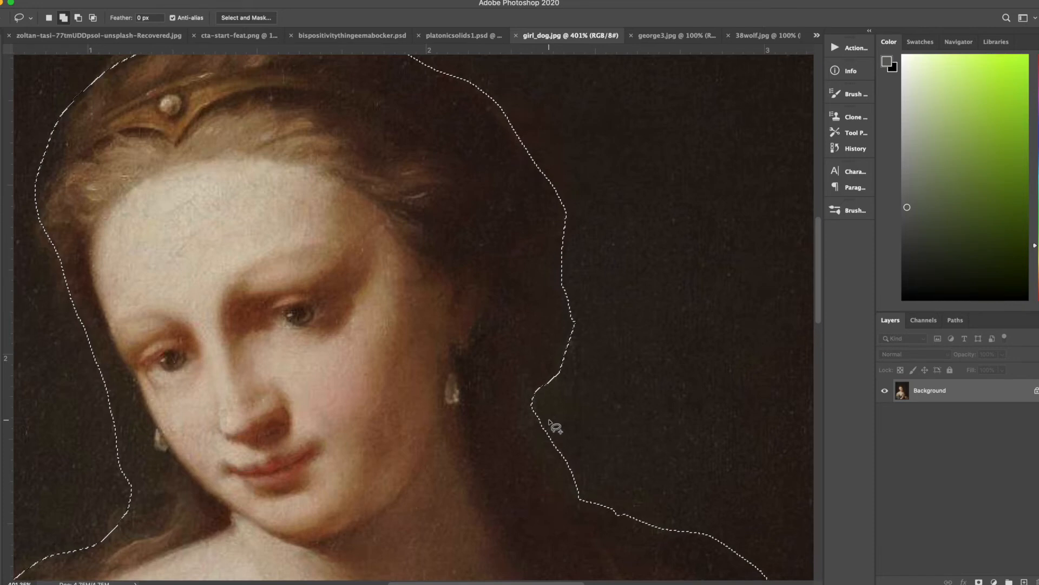
scroll(441, 320, down, 3)
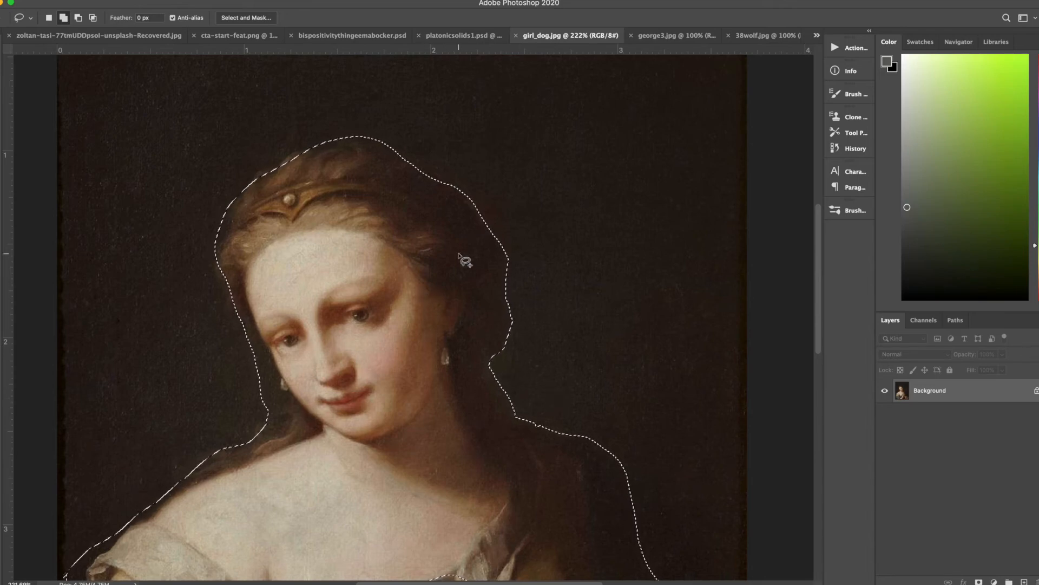
scroll(434, 266, down, 3)
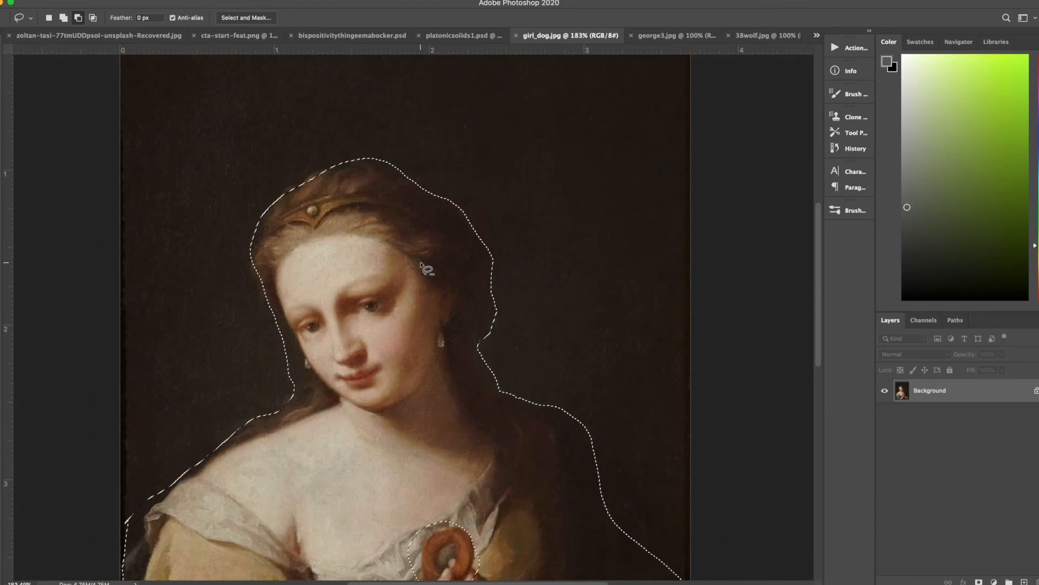
scroll(421, 264, down, 3)
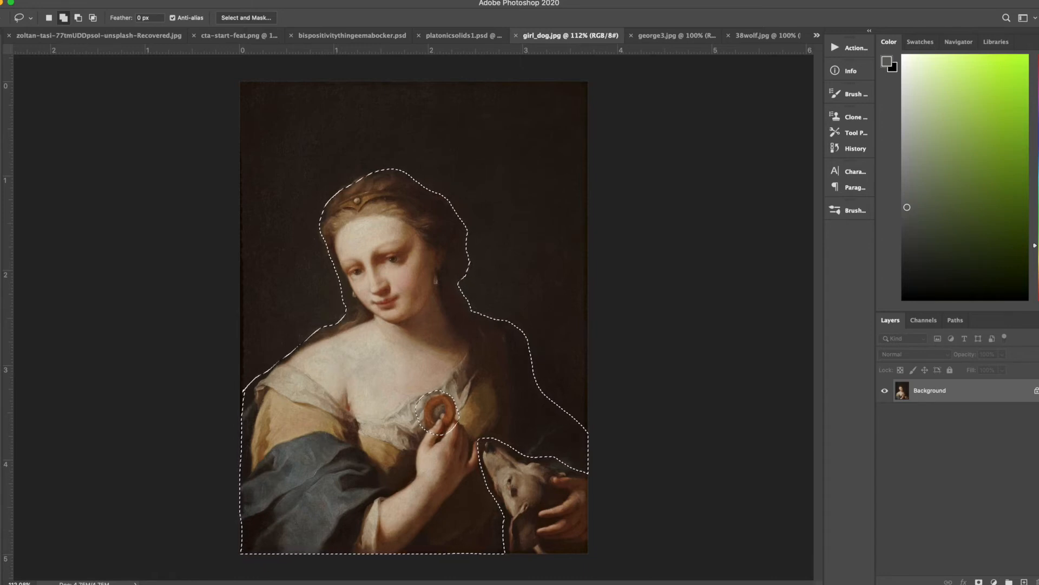
Invert the selection to the background and invert it back to the woman.
click(211, 0)
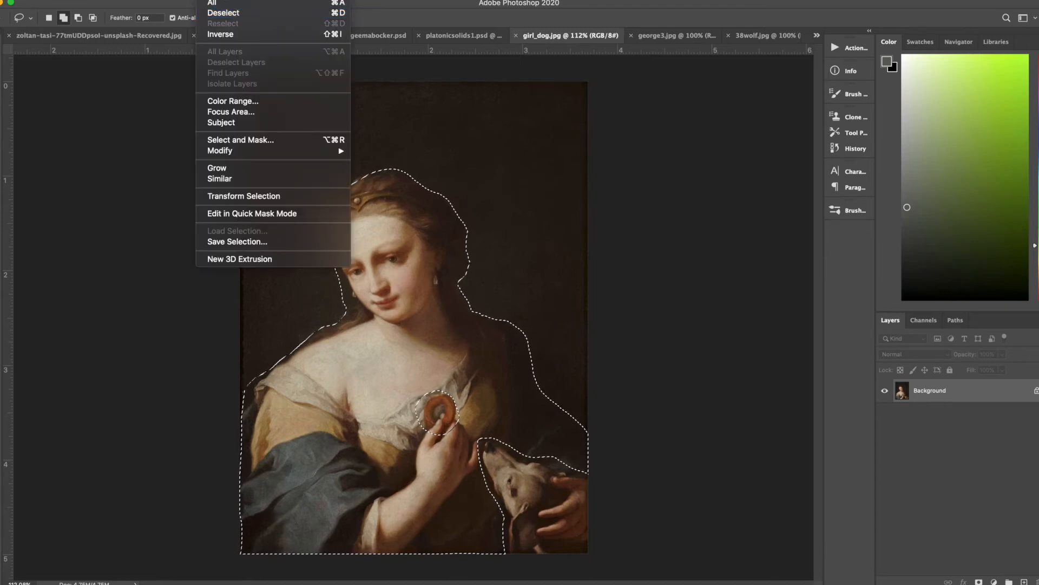
click(224, 34)
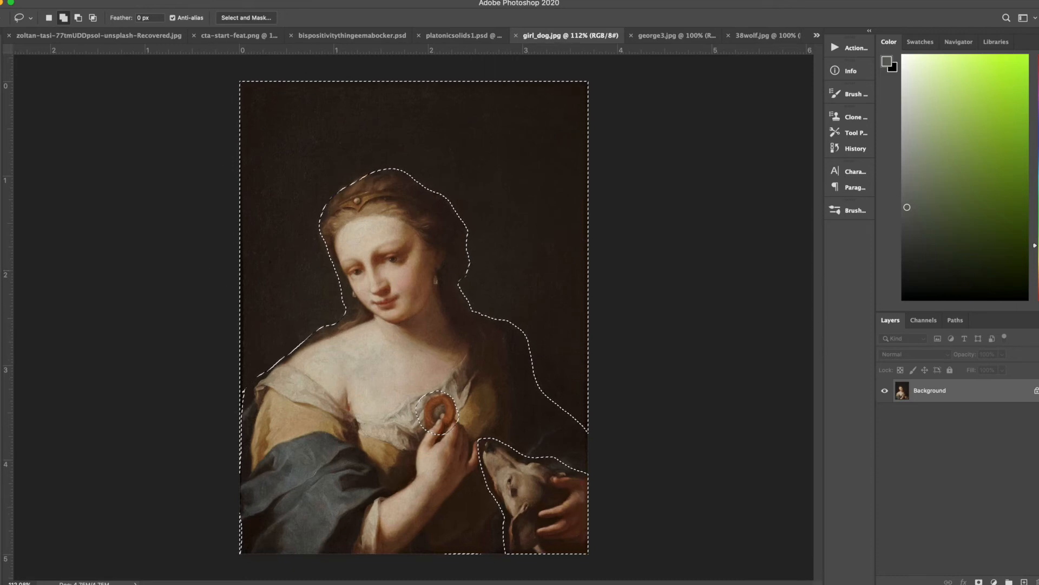
click(208, 1)
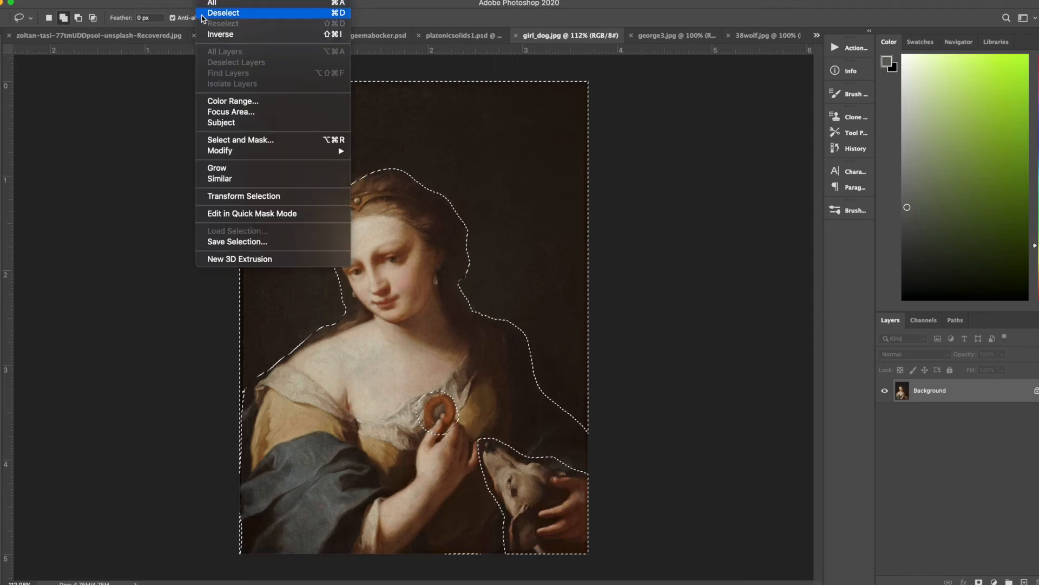
click(206, 35)
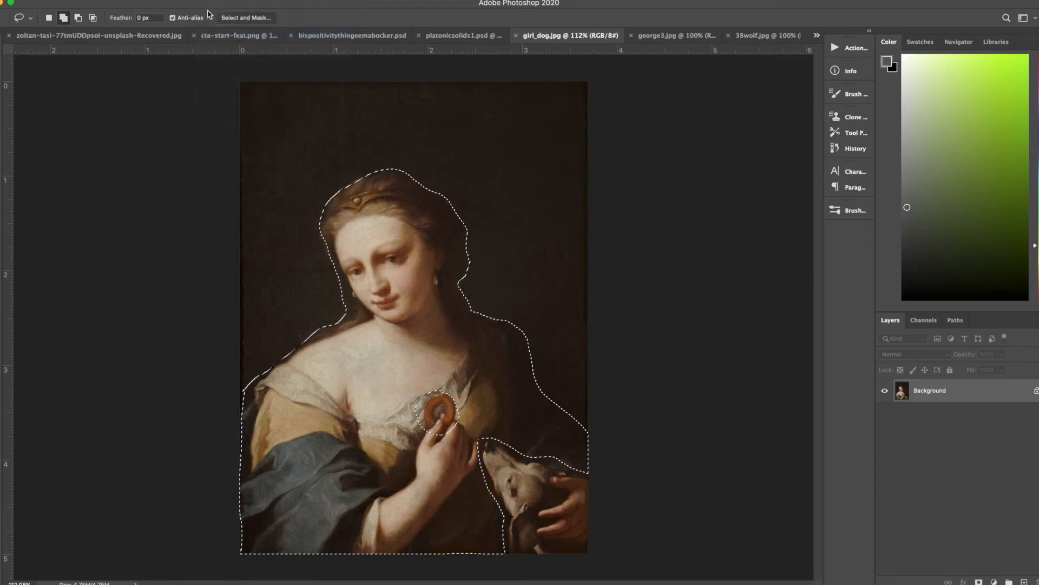
click(209, 0)
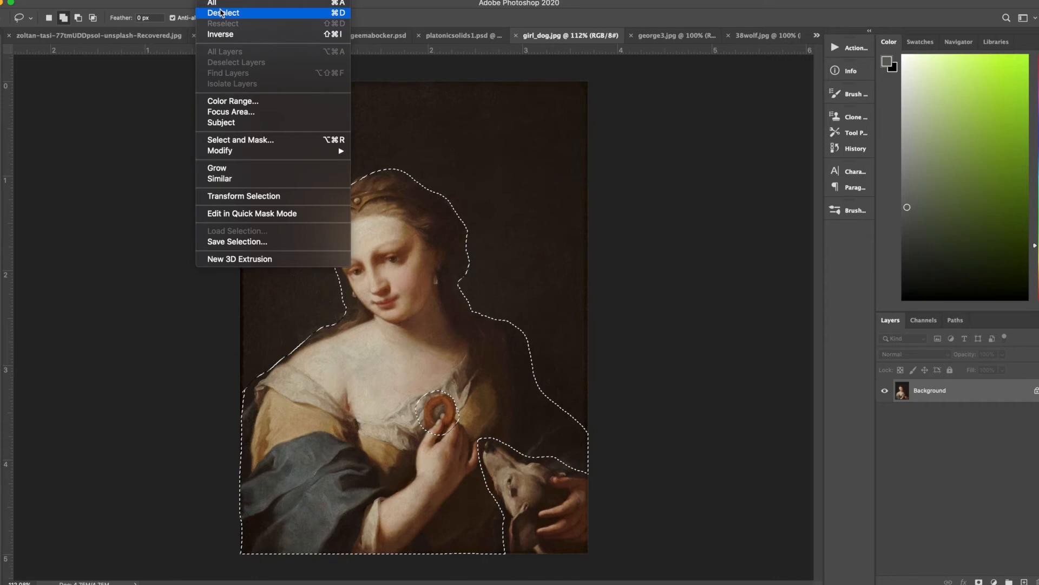
click(120, 160)
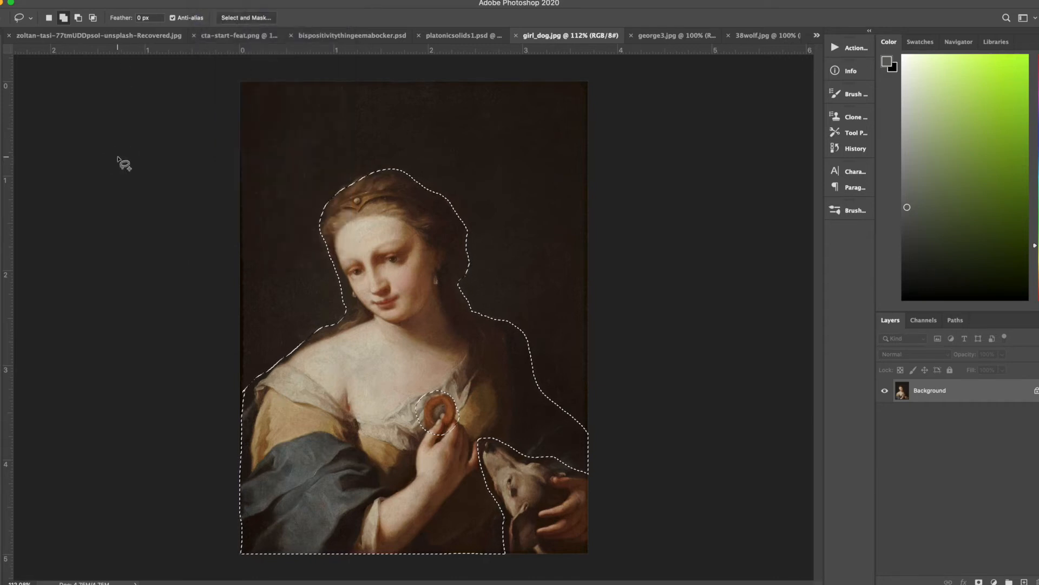
Paint grey Brush strokes across the selected woman, and deselect and reselect her outline.
click(1, 168)
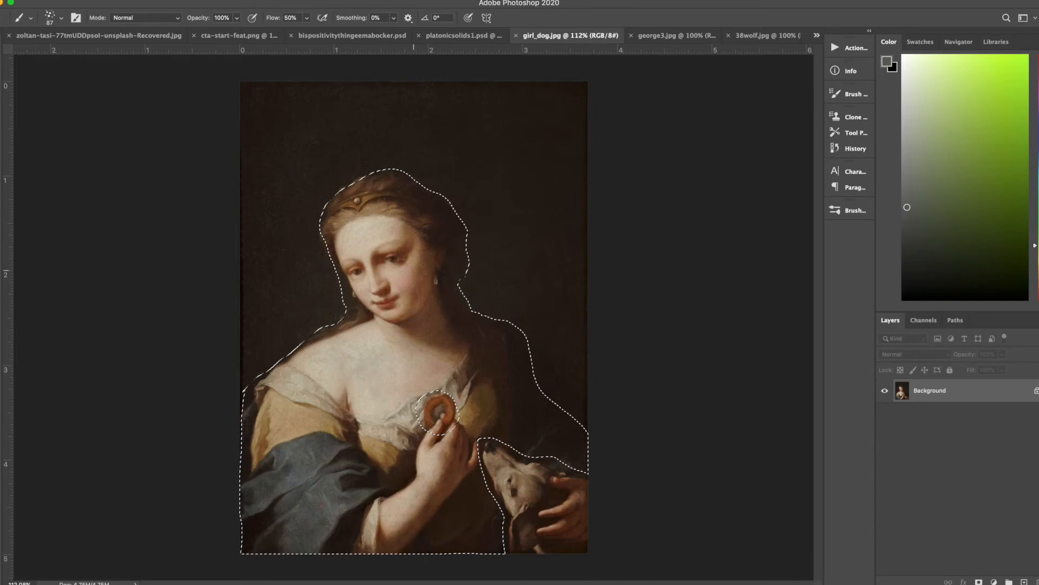
mouse_move(399, 176)
mouse_down()
mouse_move(381, 256)
mouse_move(481, 234)
mouse_move(460, 271)
mouse_move(539, 363)
mouse_move(583, 438)
mouse_move(520, 379)
mouse_move(514, 411)
mouse_move(559, 453)
mouse_move(418, 448)
mouse_move(555, 442)
mouse_move(452, 423)
mouse_move(498, 409)
mouse_move(508, 454)
mouse_move(497, 513)
mouse_move(467, 559)
mouse_move(412, 538)
mouse_move(463, 457)
mouse_up()
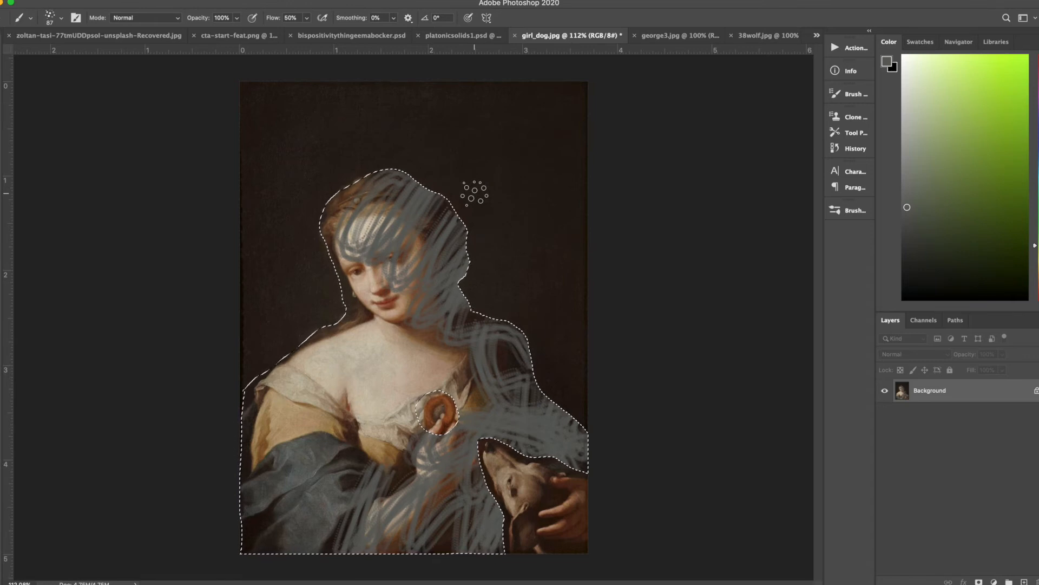
key(super+d)
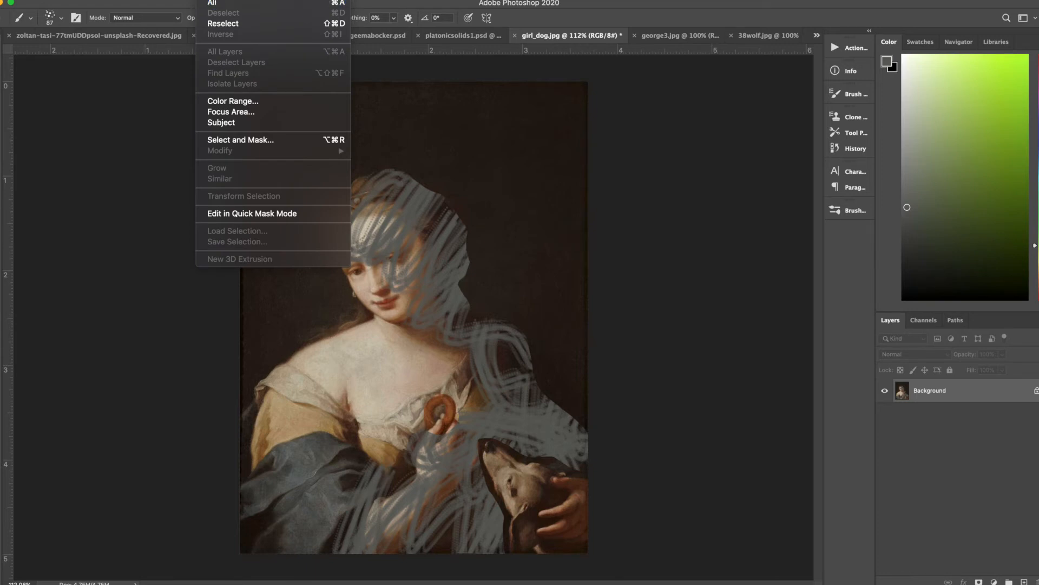
click(217, 24)
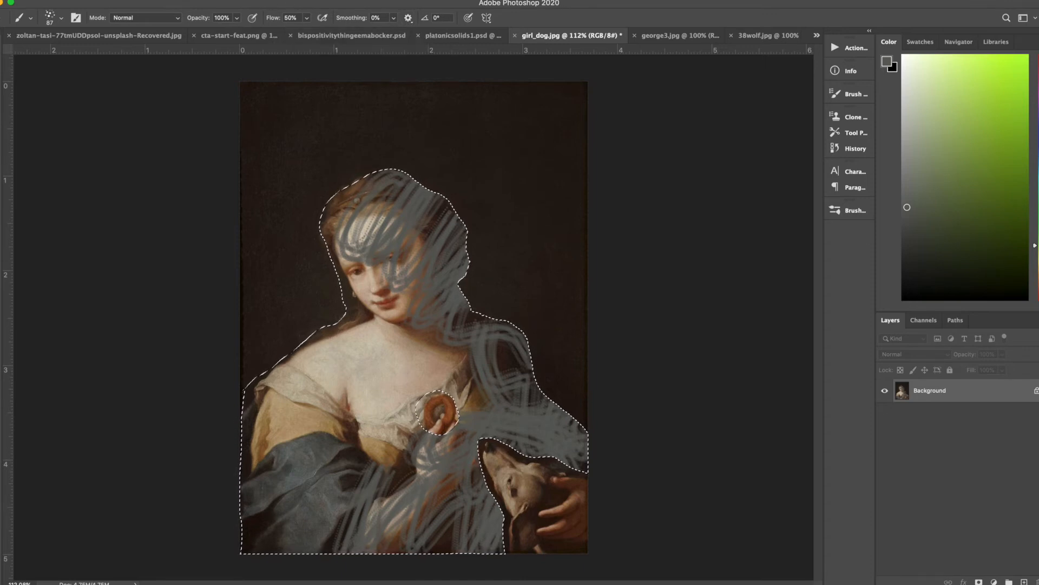
Save the woman's selection as a new channel in girl_dog.jpg, leaving the name blank.
click(211, 0)
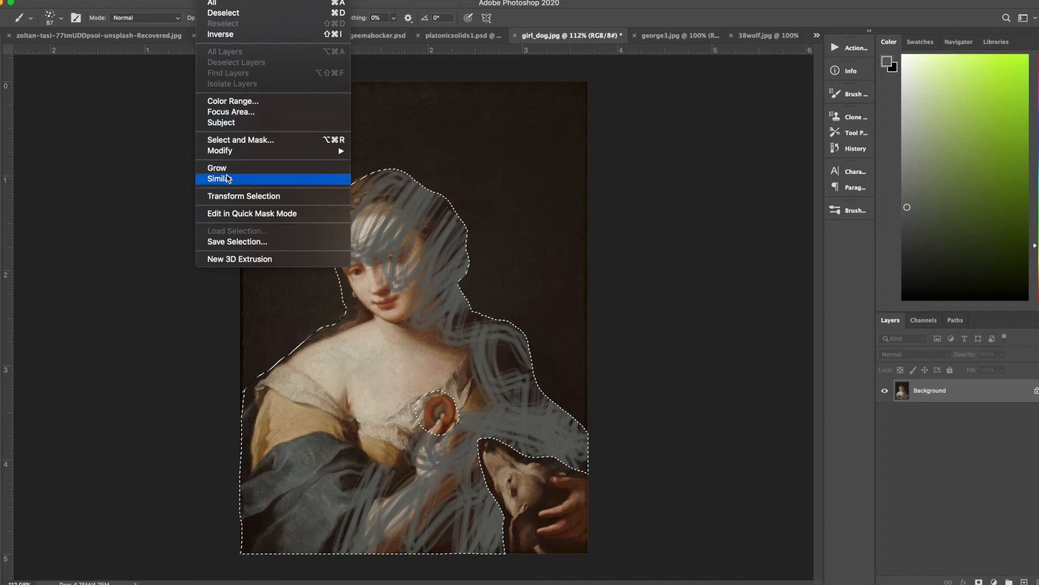
click(230, 242)
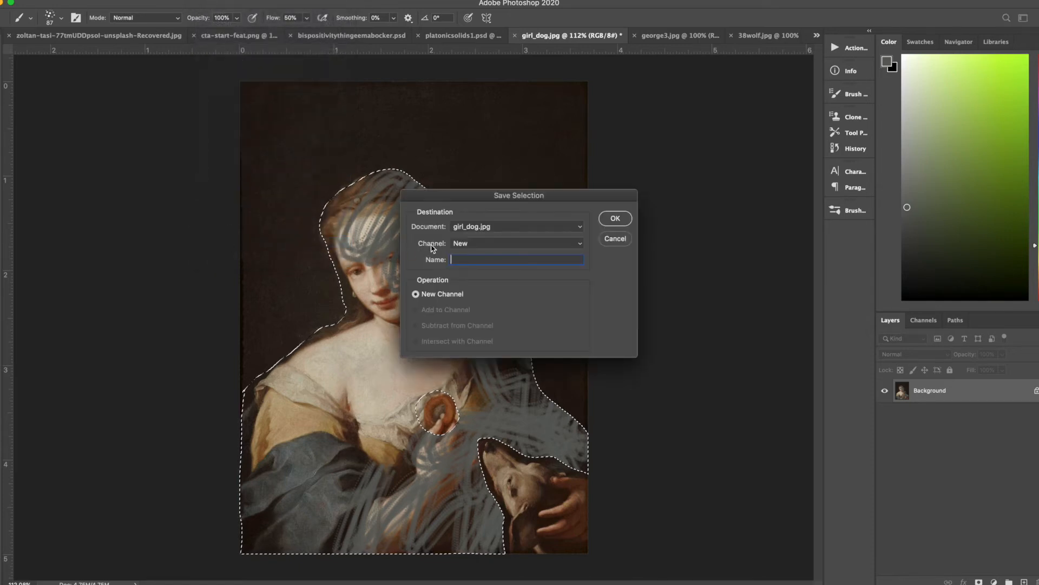
click(616, 219)
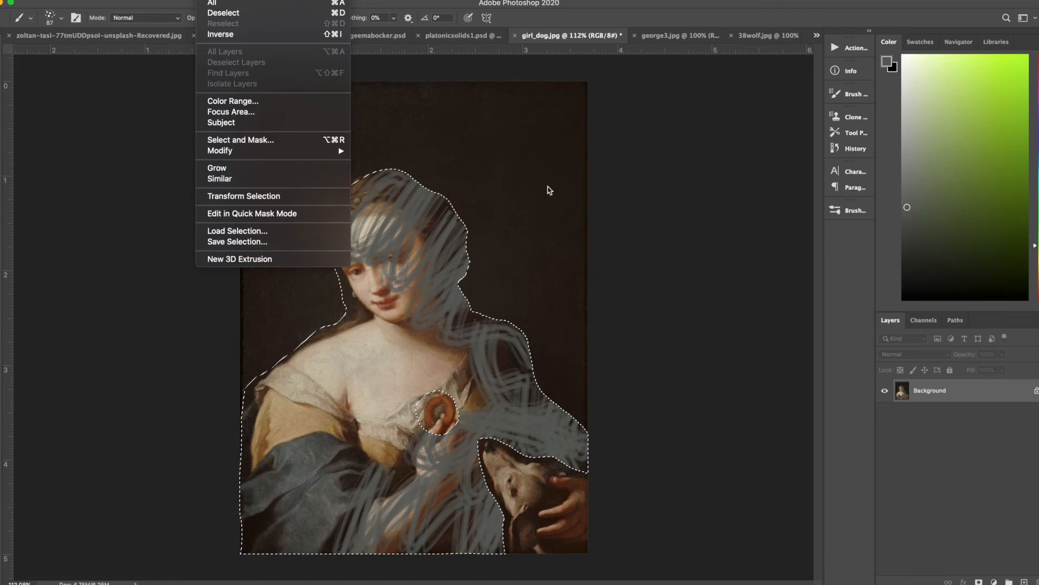
click(677, 164)
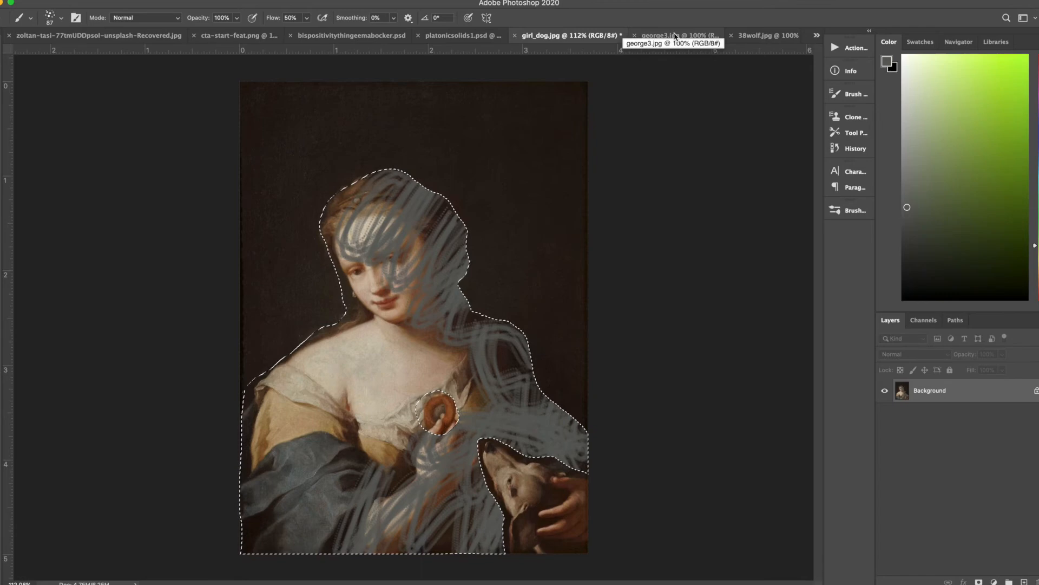
In platonicsolids1.psd, clear the old circular selection and outline the icosahedron with the lobster using the Polygonal Lasso tool.
click(464, 36)
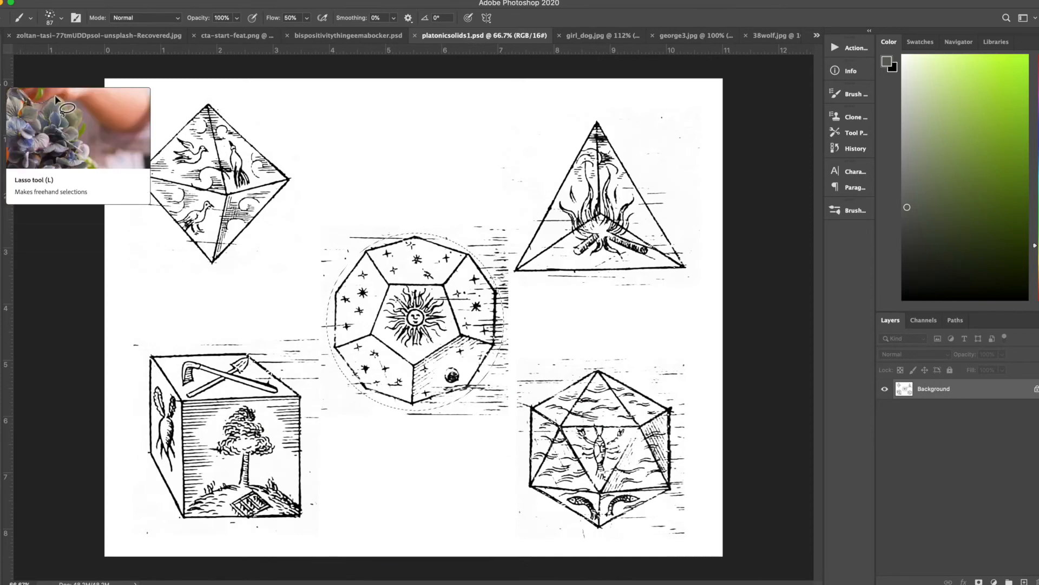
click(2, 80)
right_click(3, 81)
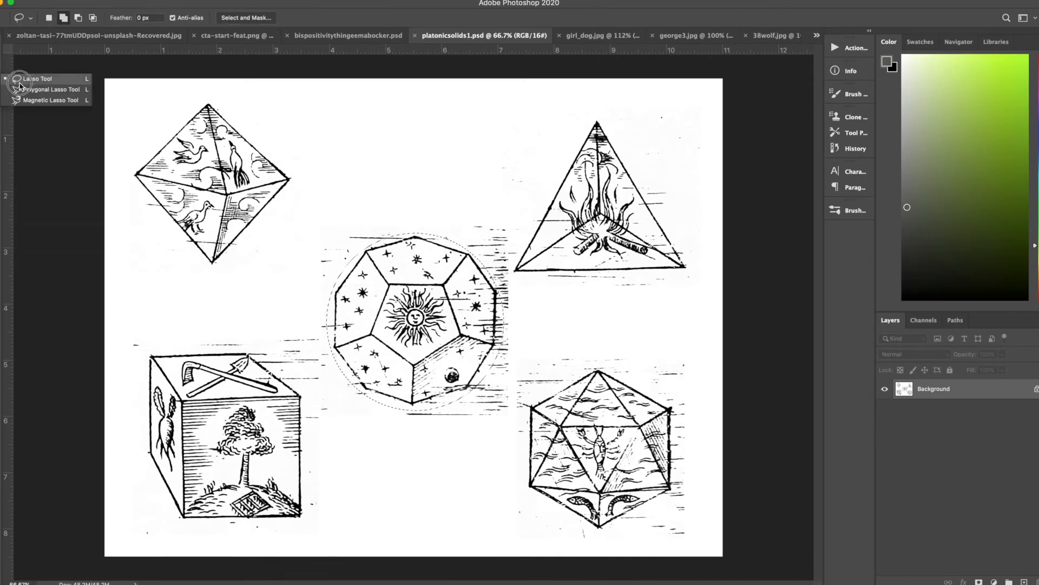
click(20, 90)
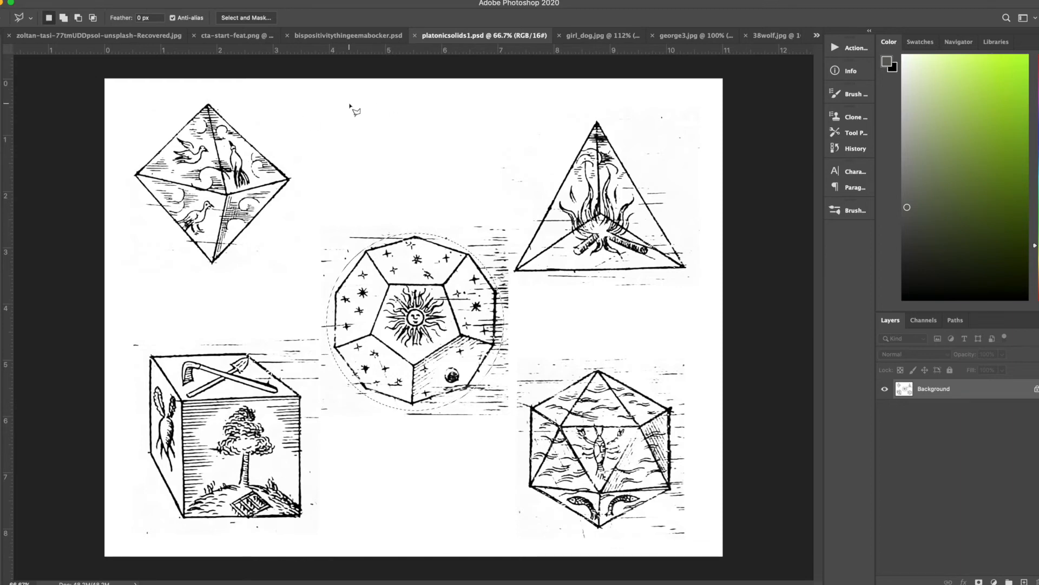
key(super+d)
click(599, 372)
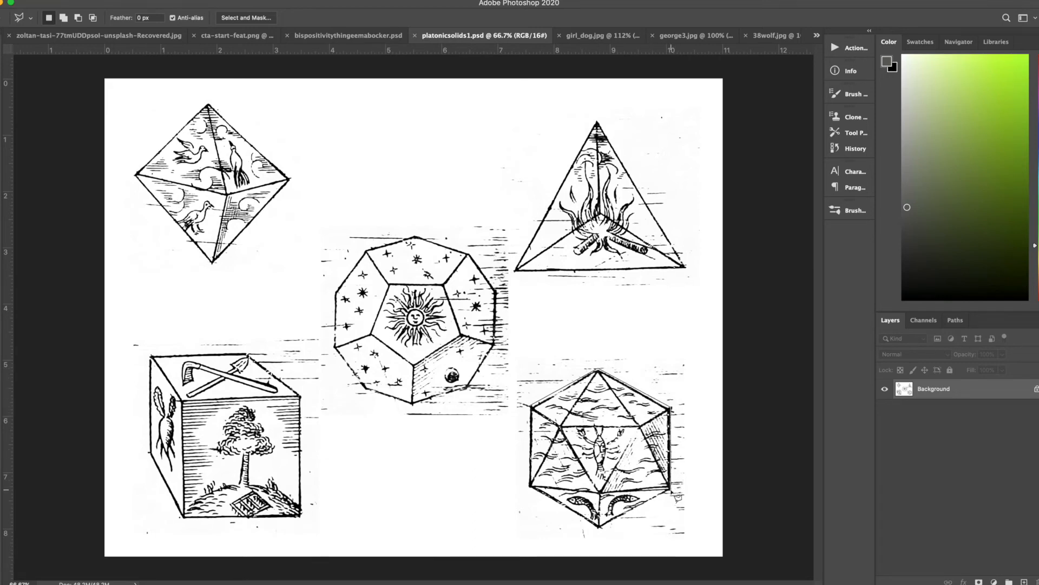
click(672, 486)
click(528, 486)
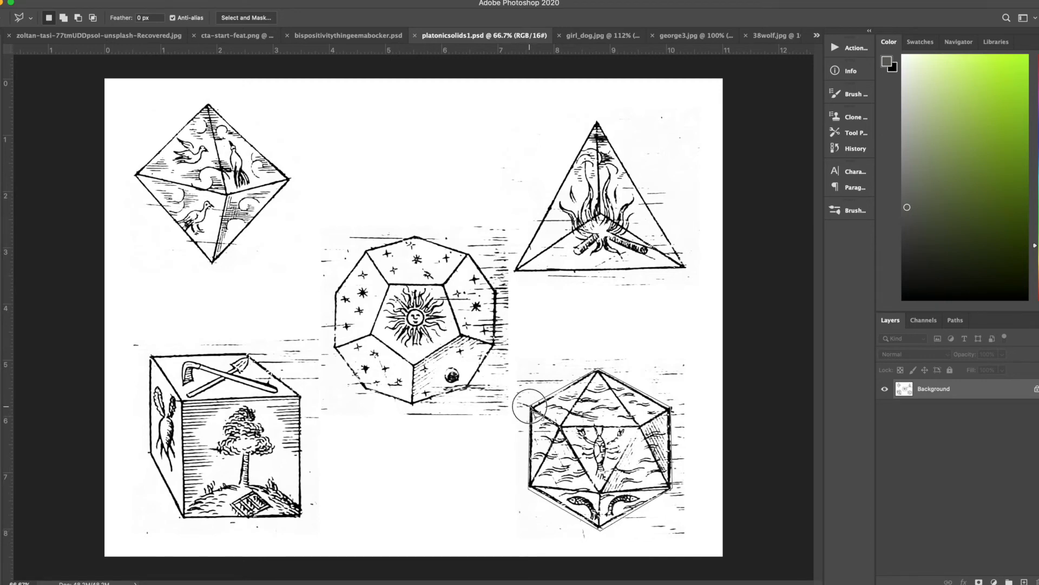
click(534, 409)
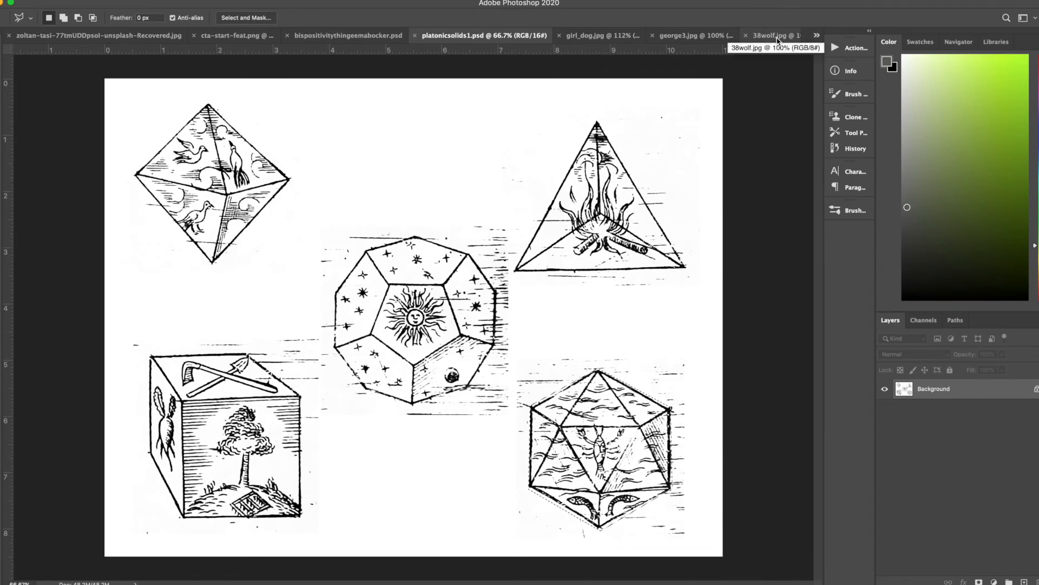
Paste the copied icosahedron into the Untitled-1 document.
click(817, 37)
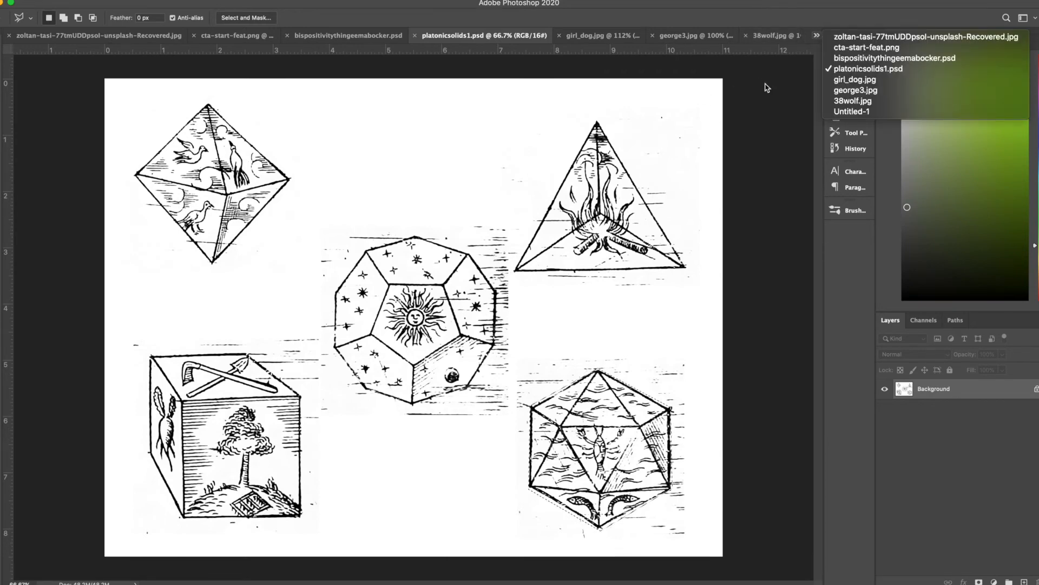
click(852, 111)
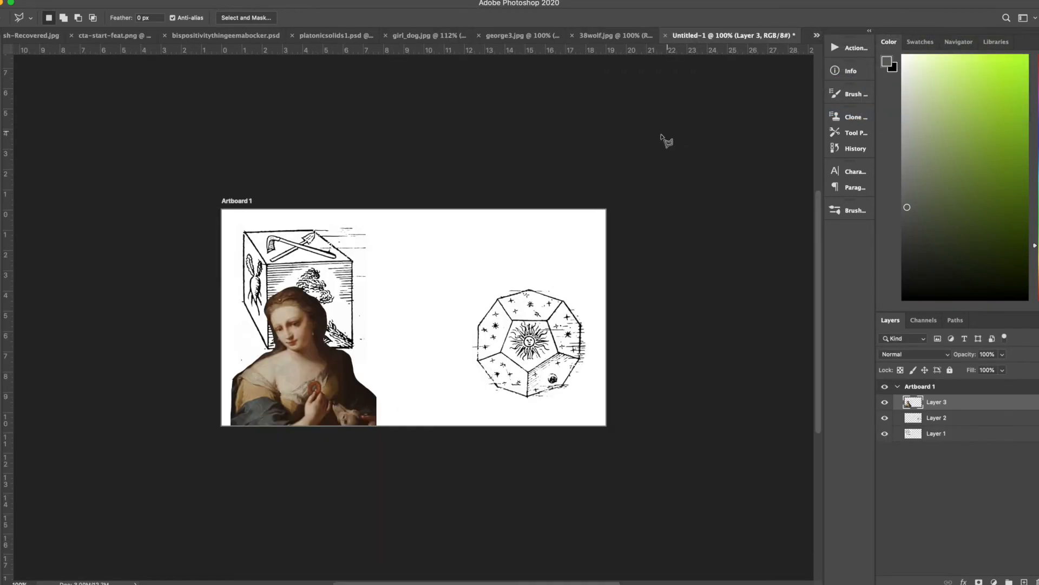
key(super+v)
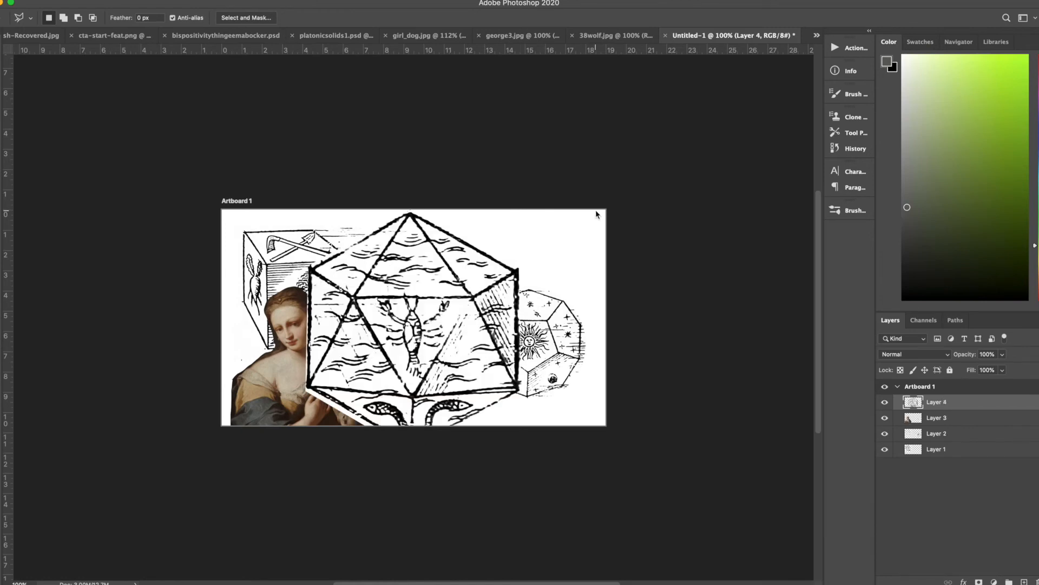
Scale the pasted icosahedron to 46.57% and place it between the cube and the dodecahedron in the collage.
key(super+t)
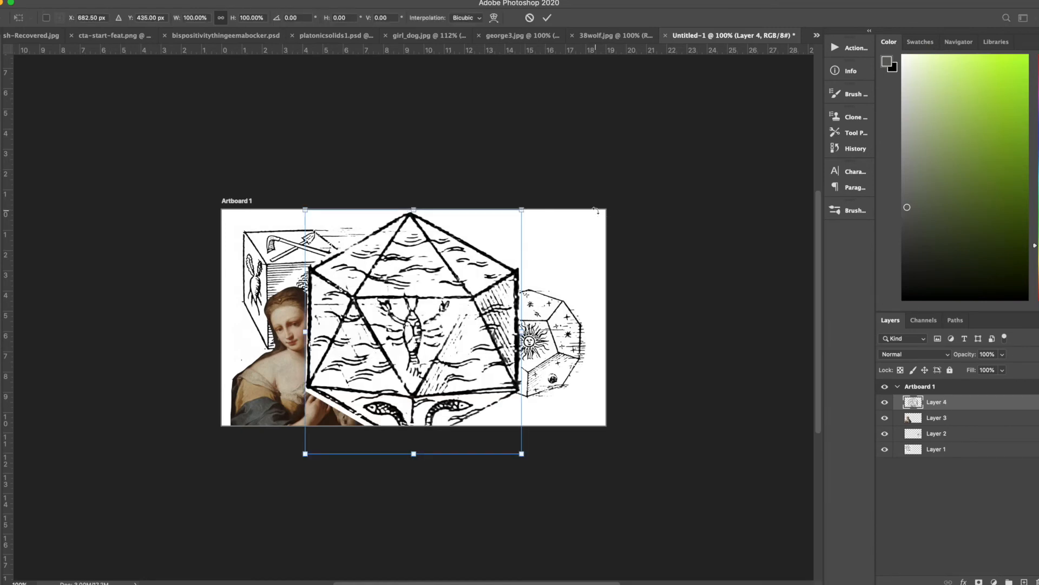
drag(522, 453, 399, 326)
drag(372, 273, 441, 289)
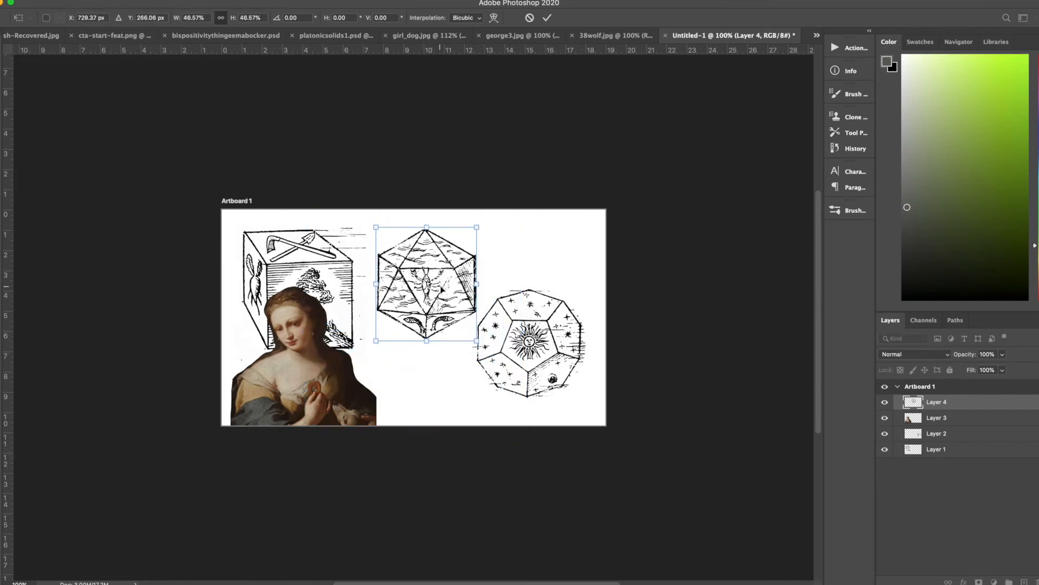
key(Return)
key(l)
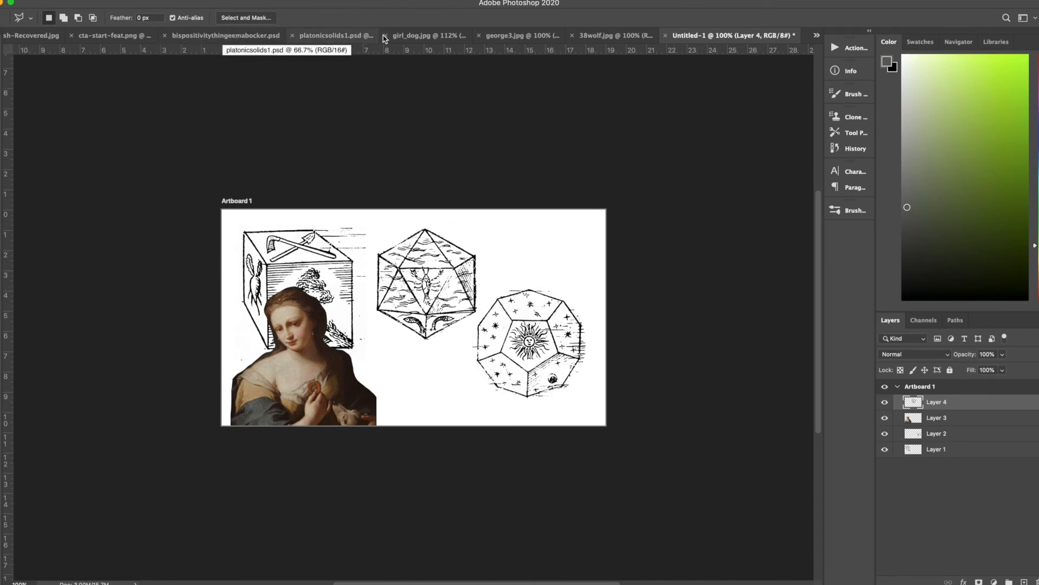
Revert girl_dog.jpg to its Open history state, discarding the brush strokes and selections.
click(441, 36)
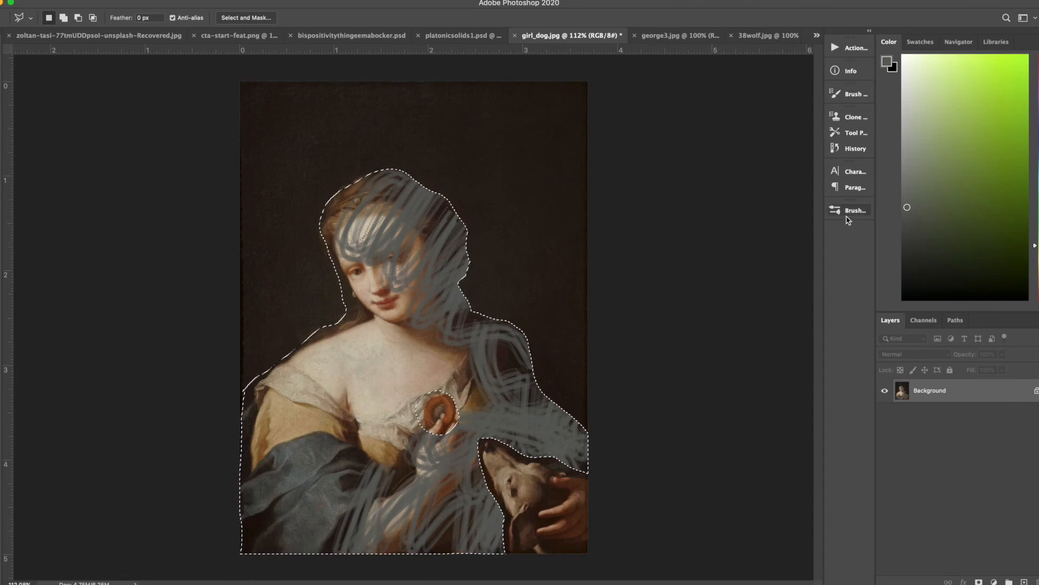
click(854, 148)
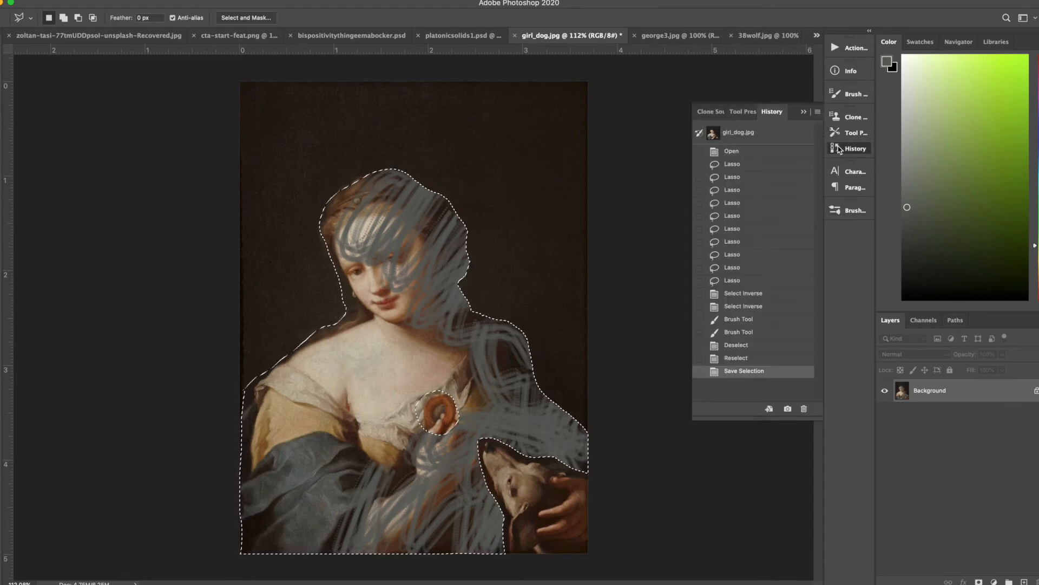
click(745, 152)
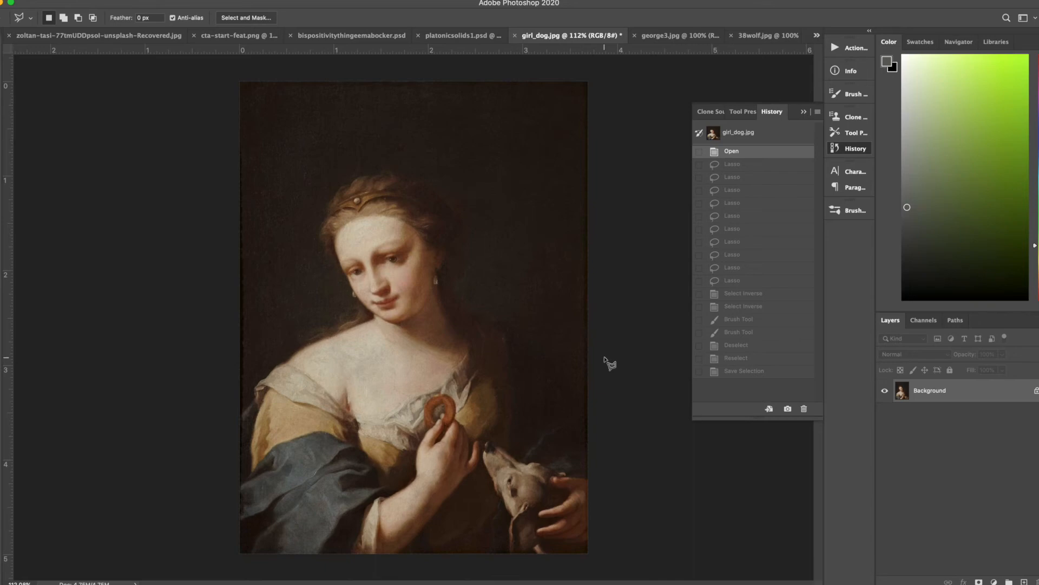
Trace a closed outline around the woman and the dog with the Magnetic Lasso tool.
mouse_move(1, 80)
mouse_down()
mouse_move(13, 79)
mouse_move(25, 100)
mouse_up()
click(803, 112)
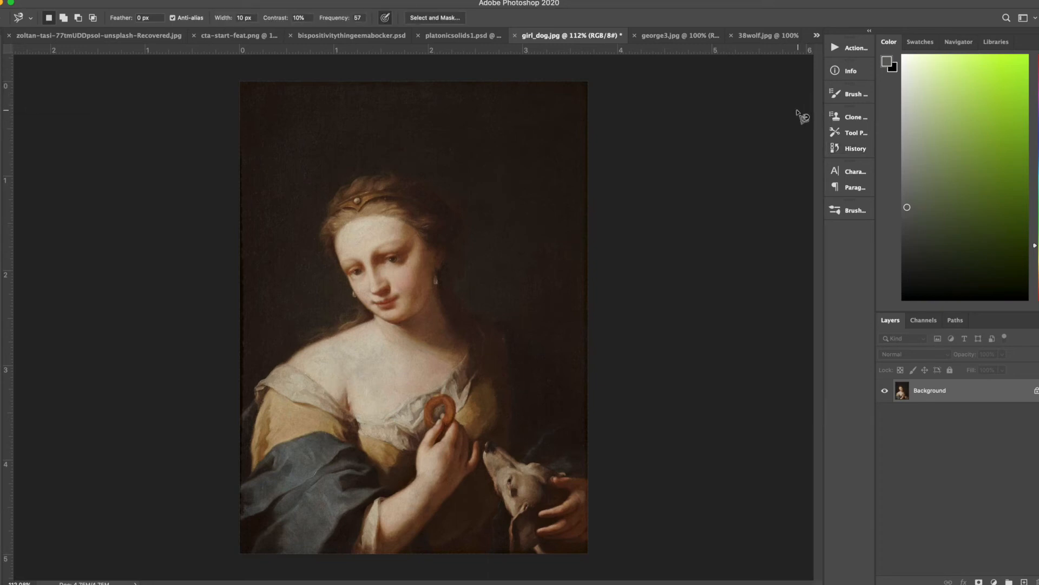
click(245, 402)
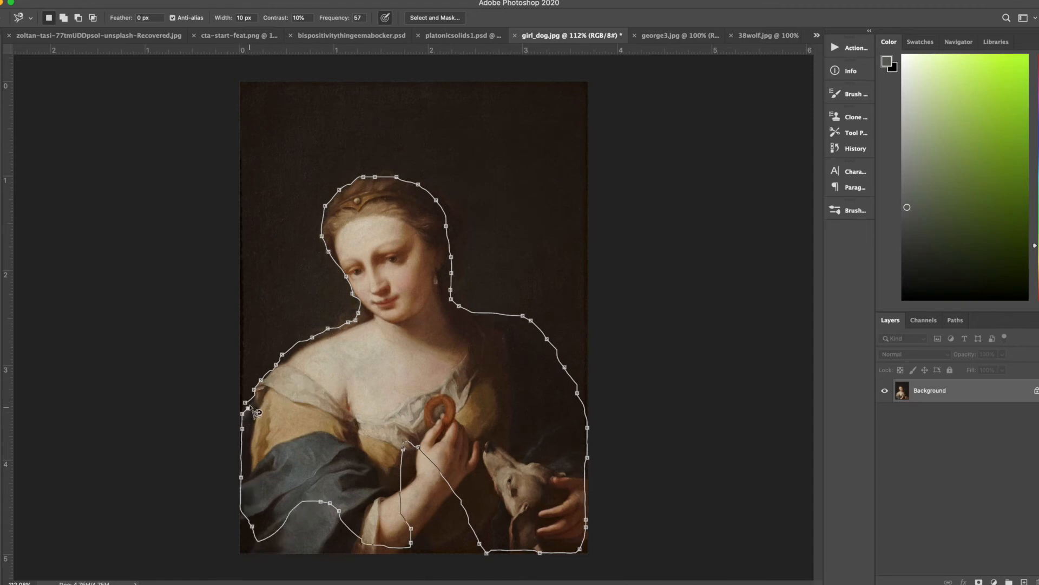
click(253, 409)
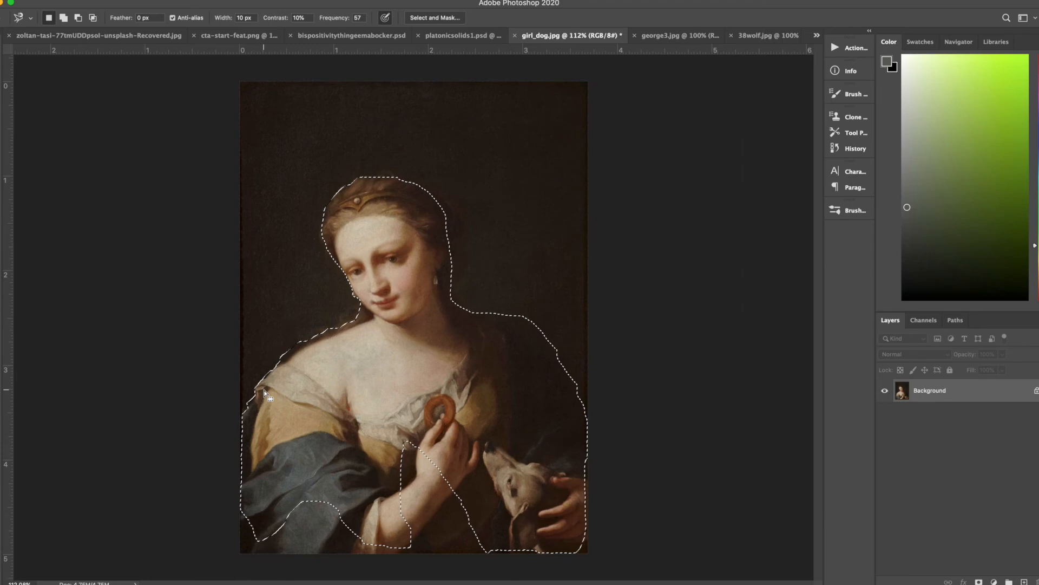
Set the lasso mode to add to selection, switch to the regular Lasso tool, and clear the magnetic outline.
click(68, 17)
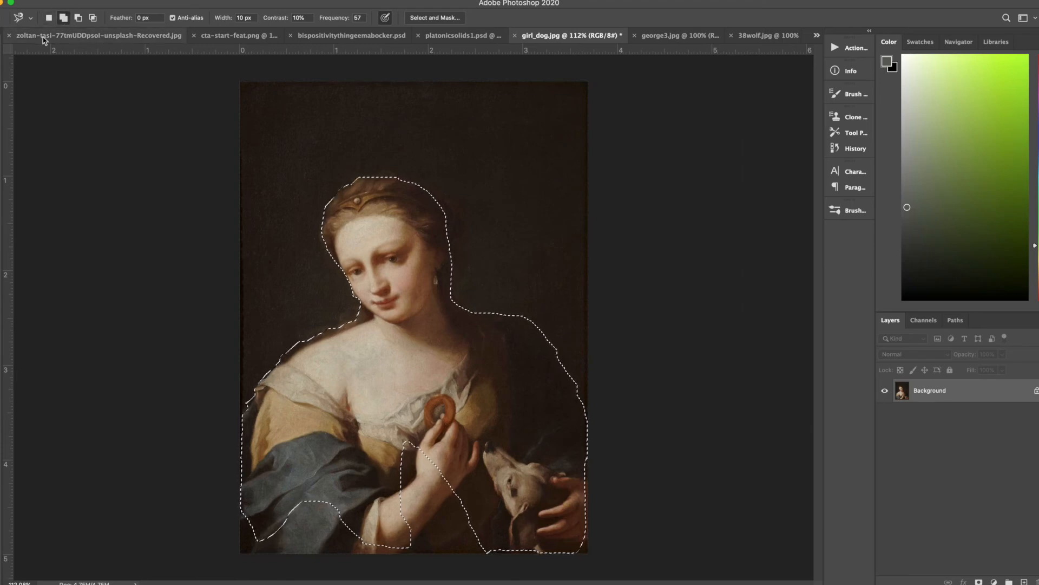
key(m)
click(3, 80)
click(22, 79)
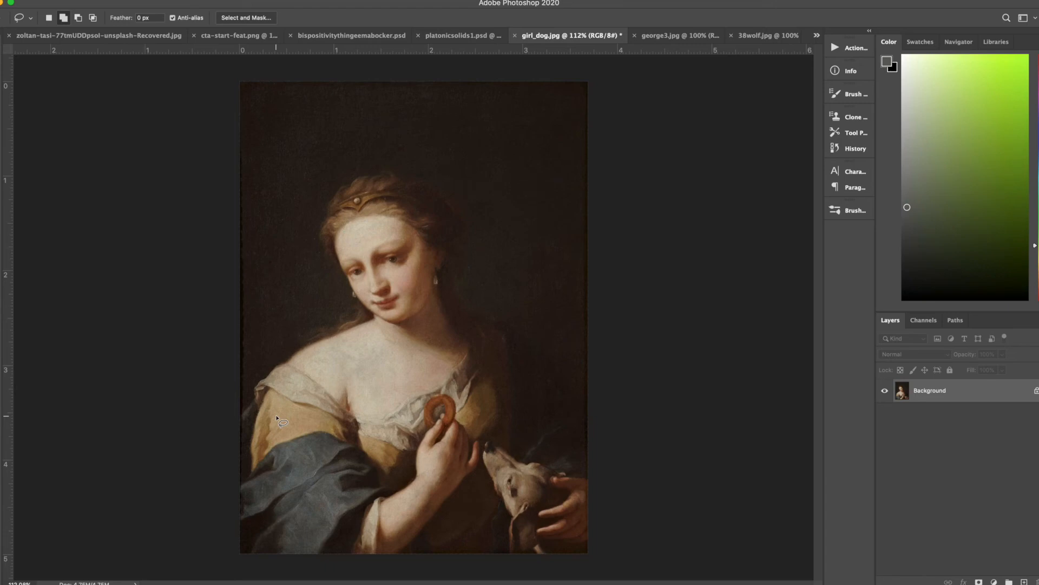
Select the painting's dark background using the Magic Wand tool at tolerance 30, and deselect it.
key(w)
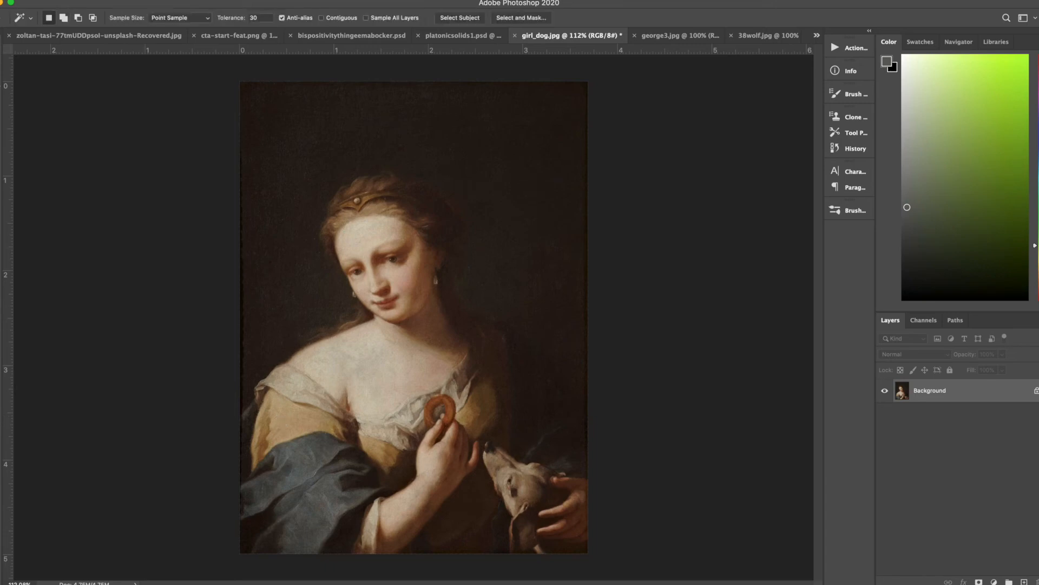
click(7, 93)
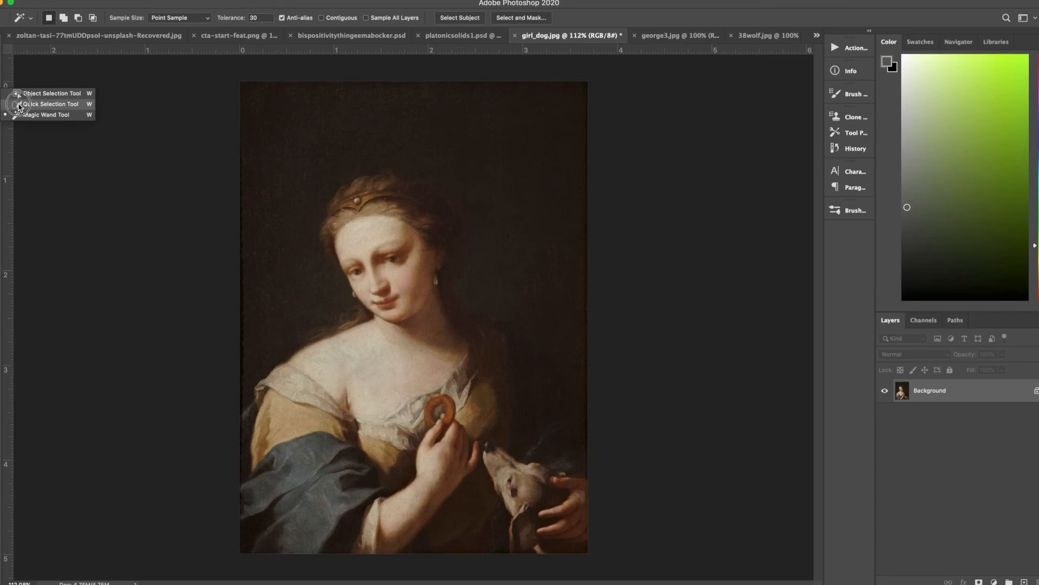
click(73, 114)
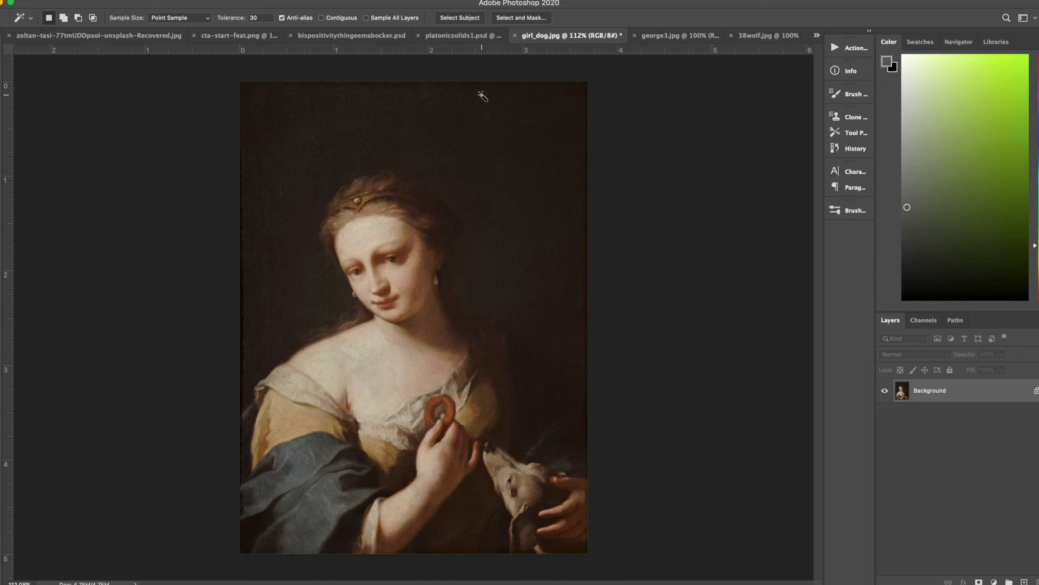
click(284, 255)
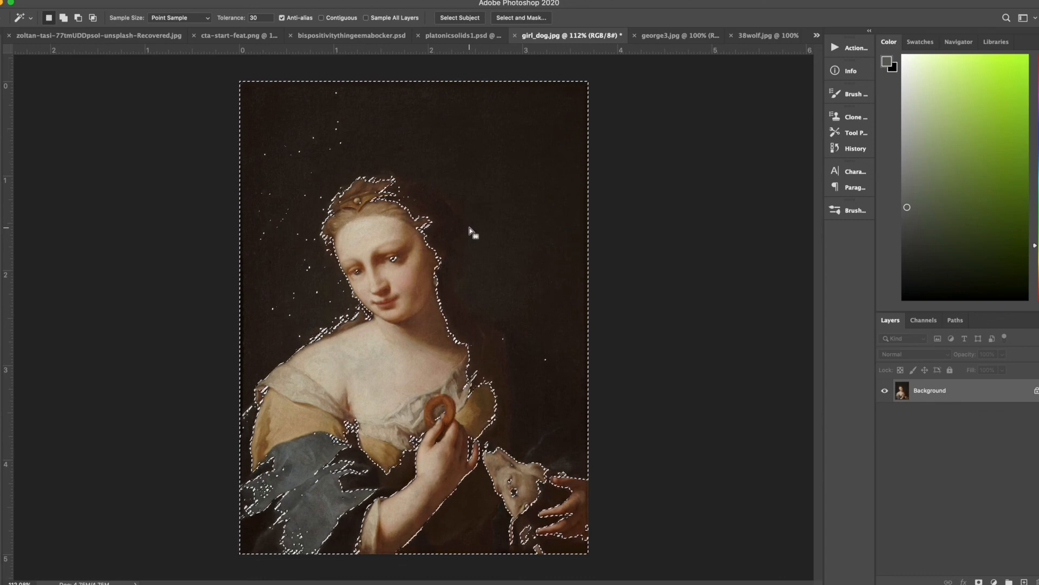
key(super+d)
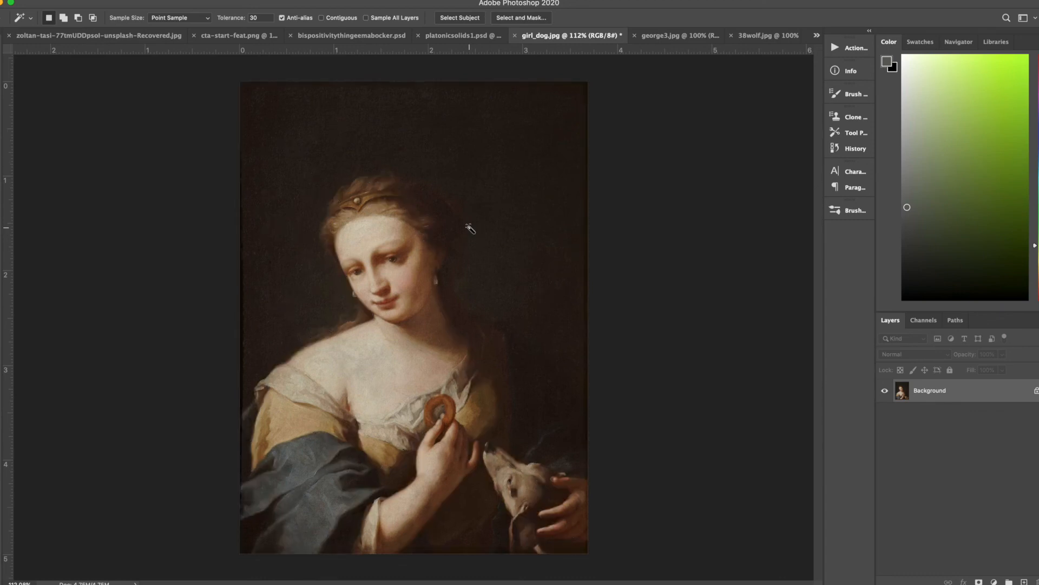
Set the Magic Wand tolerance to 5 and sample the dark background beside the woman's head.
click(265, 17)
text(5)
click(284, 237)
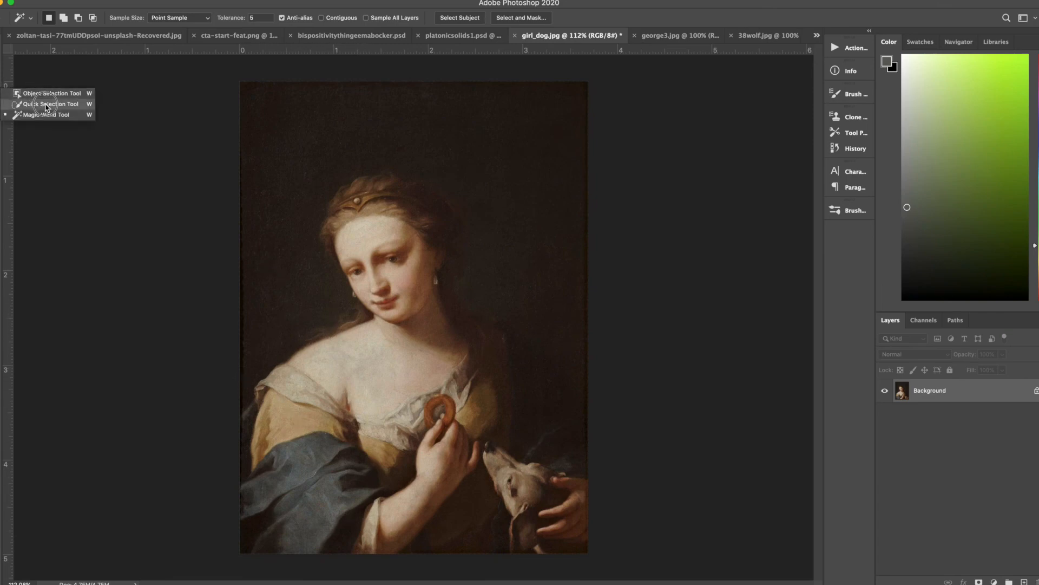
Brush over the woman with the Quick Selection tool, deselect, and brush a new selection over her arm and chest.
click(45, 100)
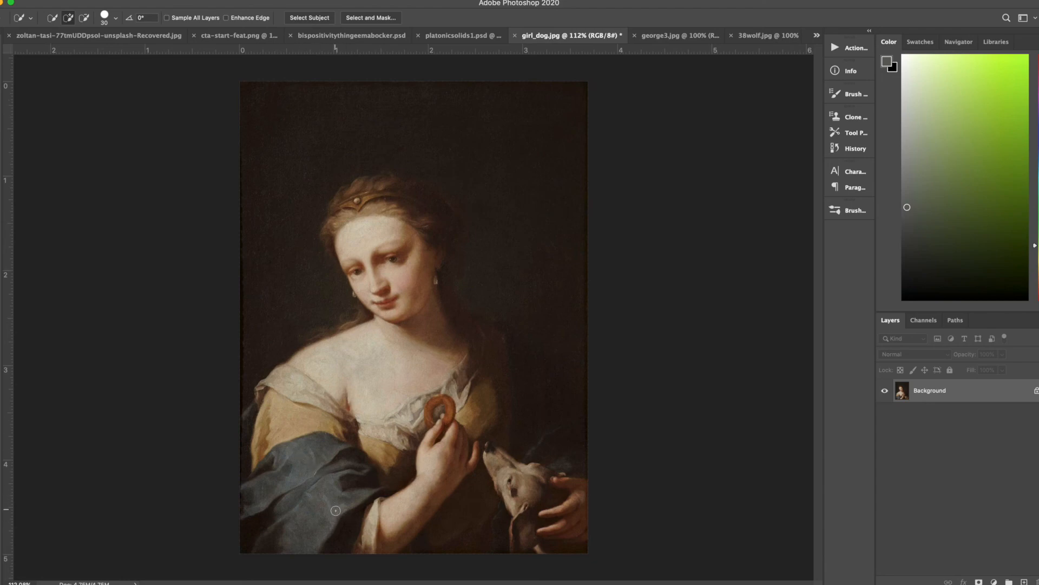
mouse_move(335, 512)
mouse_down()
mouse_move(296, 489)
mouse_move(301, 455)
mouse_move(340, 525)
mouse_move(387, 514)
mouse_move(414, 490)
mouse_move(440, 432)
mouse_move(400, 416)
mouse_move(358, 438)
mouse_move(378, 373)
mouse_move(401, 374)
mouse_move(409, 323)
mouse_move(354, 209)
mouse_move(394, 212)
mouse_move(347, 214)
mouse_move(335, 228)
mouse_move(343, 250)
mouse_move(333, 235)
mouse_move(373, 222)
mouse_move(352, 195)
mouse_move(383, 193)
mouse_move(412, 239)
mouse_move(382, 193)
mouse_up()
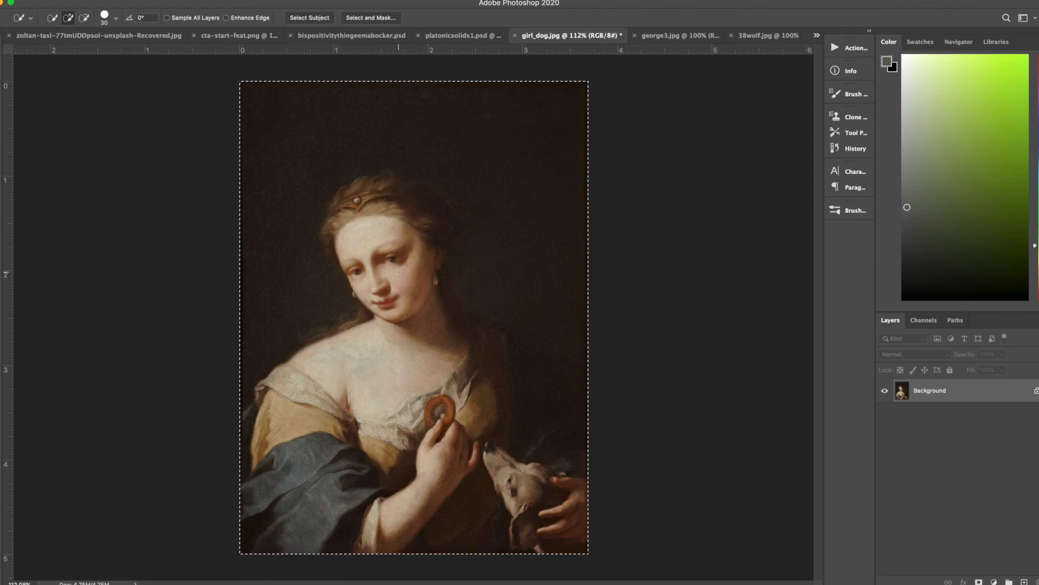
key(super+d)
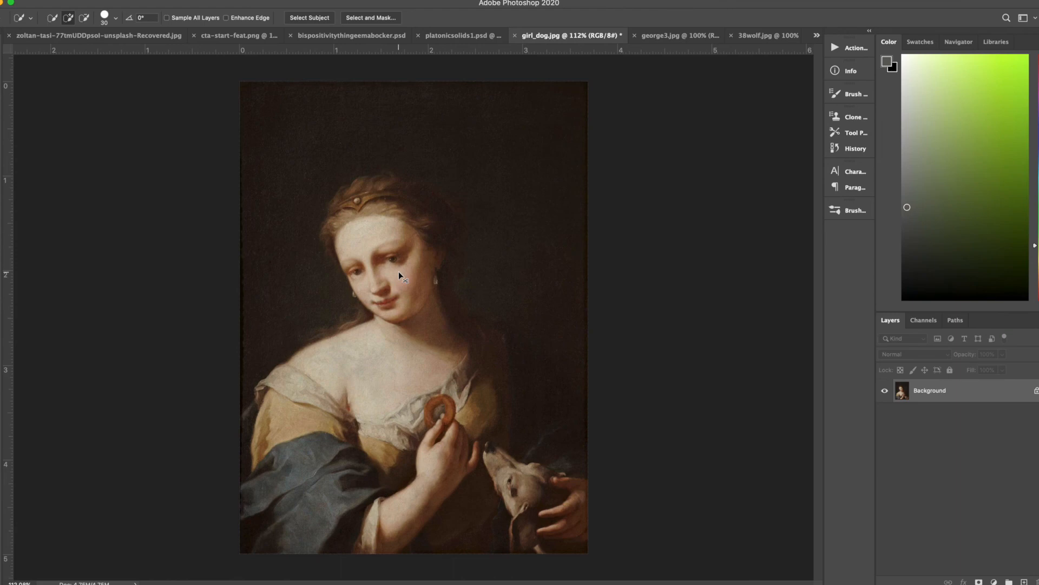
mouse_move(413, 449)
mouse_down()
mouse_move(411, 477)
mouse_move(433, 436)
mouse_move(455, 503)
mouse_move(338, 461)
mouse_move(414, 493)
mouse_move(493, 481)
mouse_move(468, 415)
mouse_up()
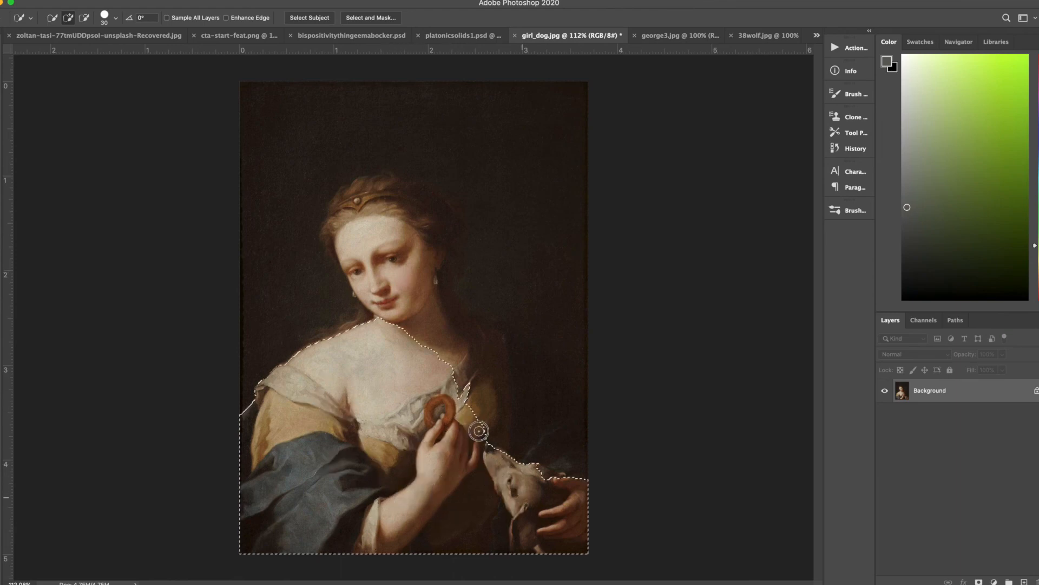
mouse_move(455, 343)
mouse_down()
mouse_move(412, 320)
mouse_move(417, 301)
mouse_move(396, 249)
mouse_move(430, 364)
mouse_up()
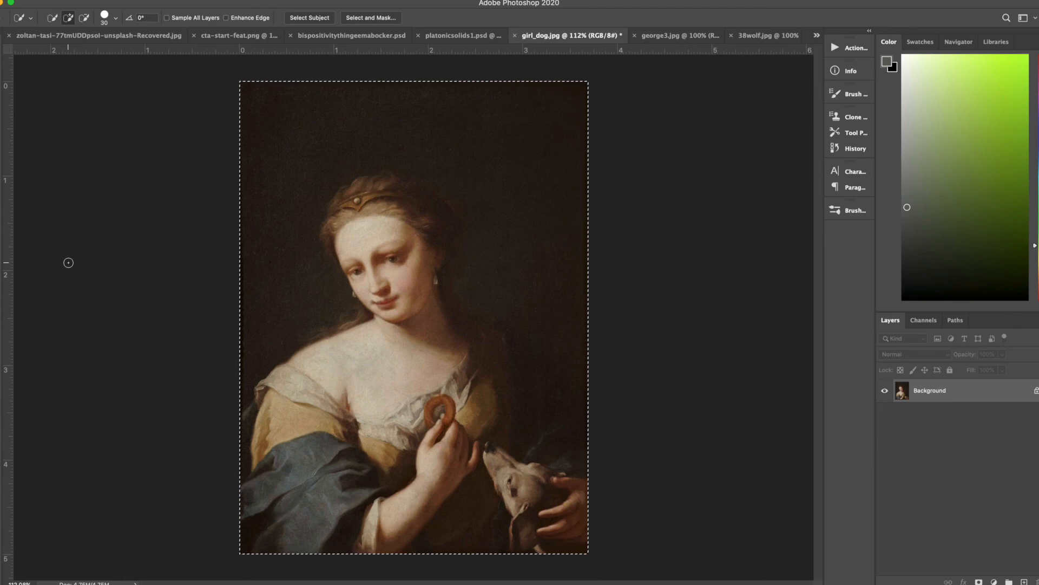
Switch back to the Untitled-1 collage document.
click(817, 36)
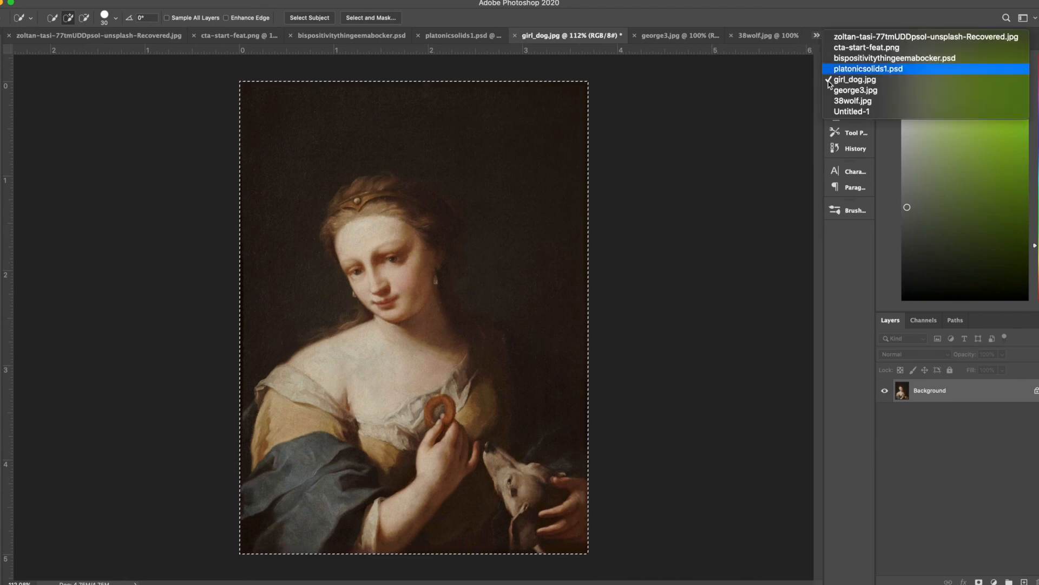
click(847, 112)
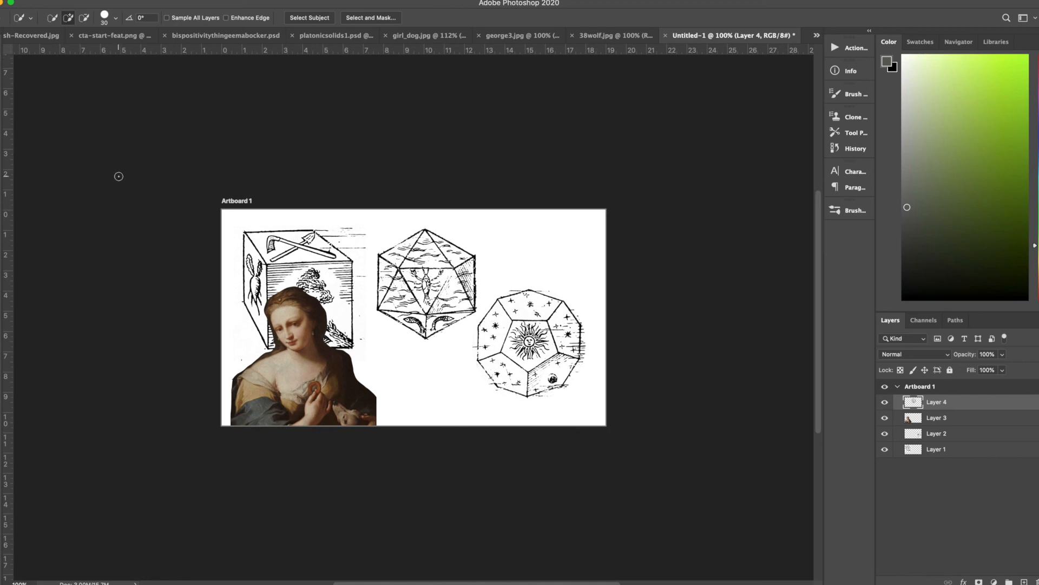
mouse_move(204, 574)
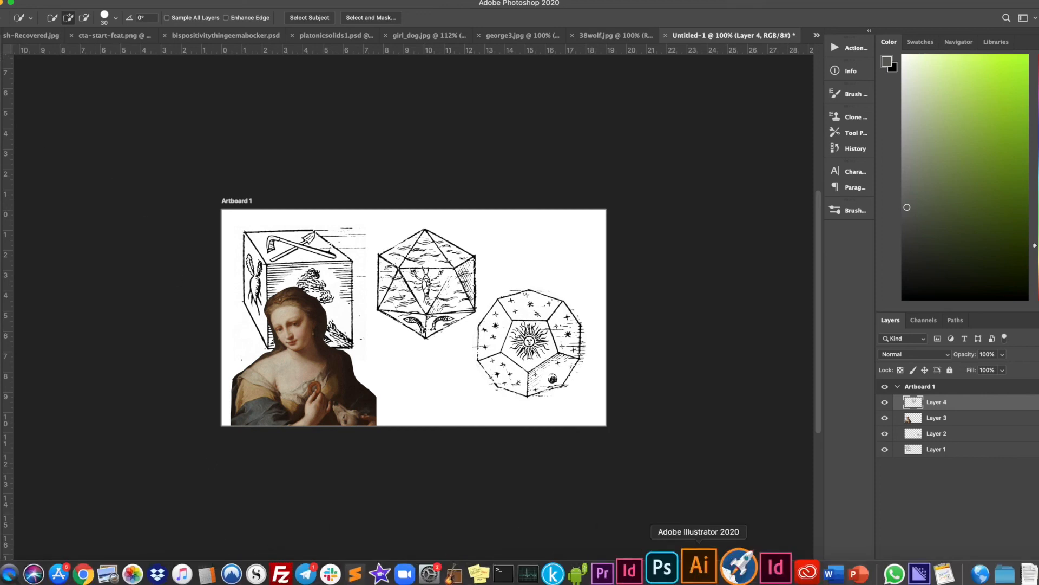